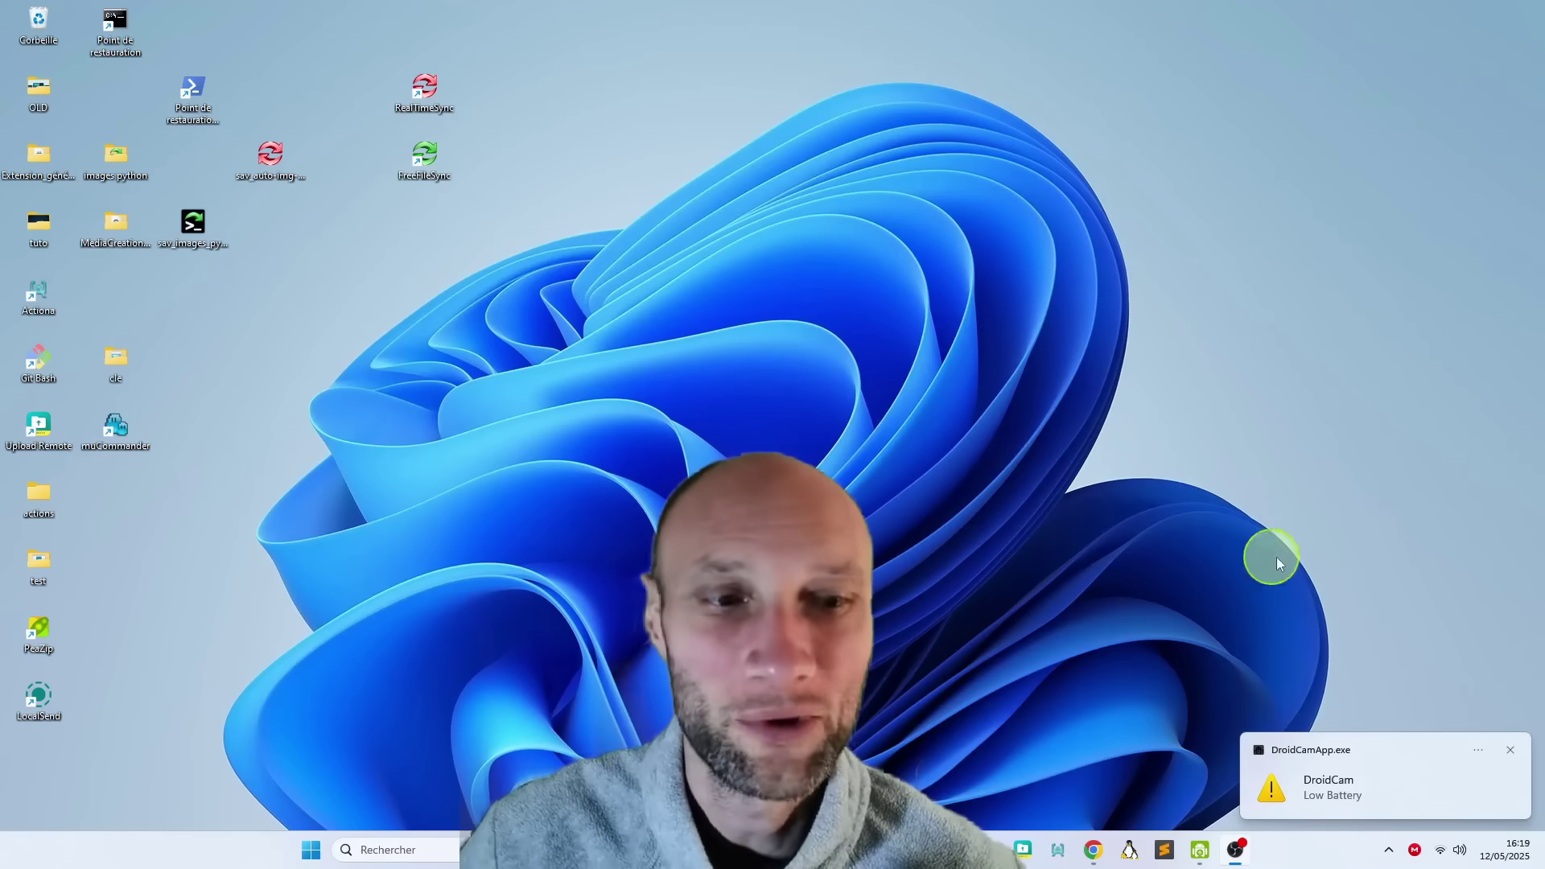
Step: Switch to the Winhance website in Chrome and review its features for app management, system optimization, customization and other settings
left_click(1511, 750)
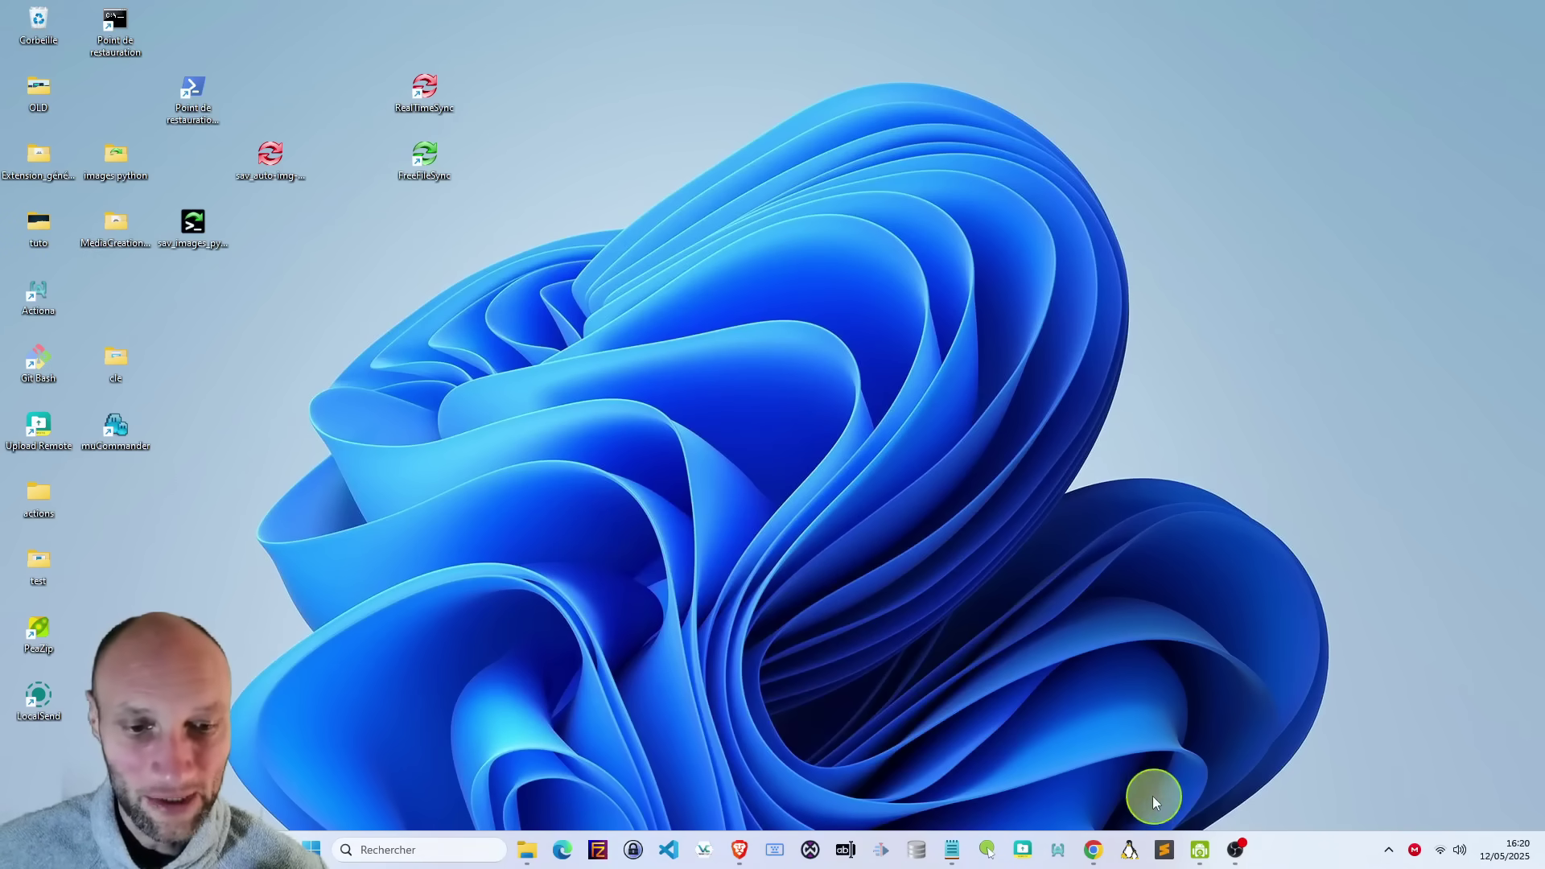
left_click(1092, 853)
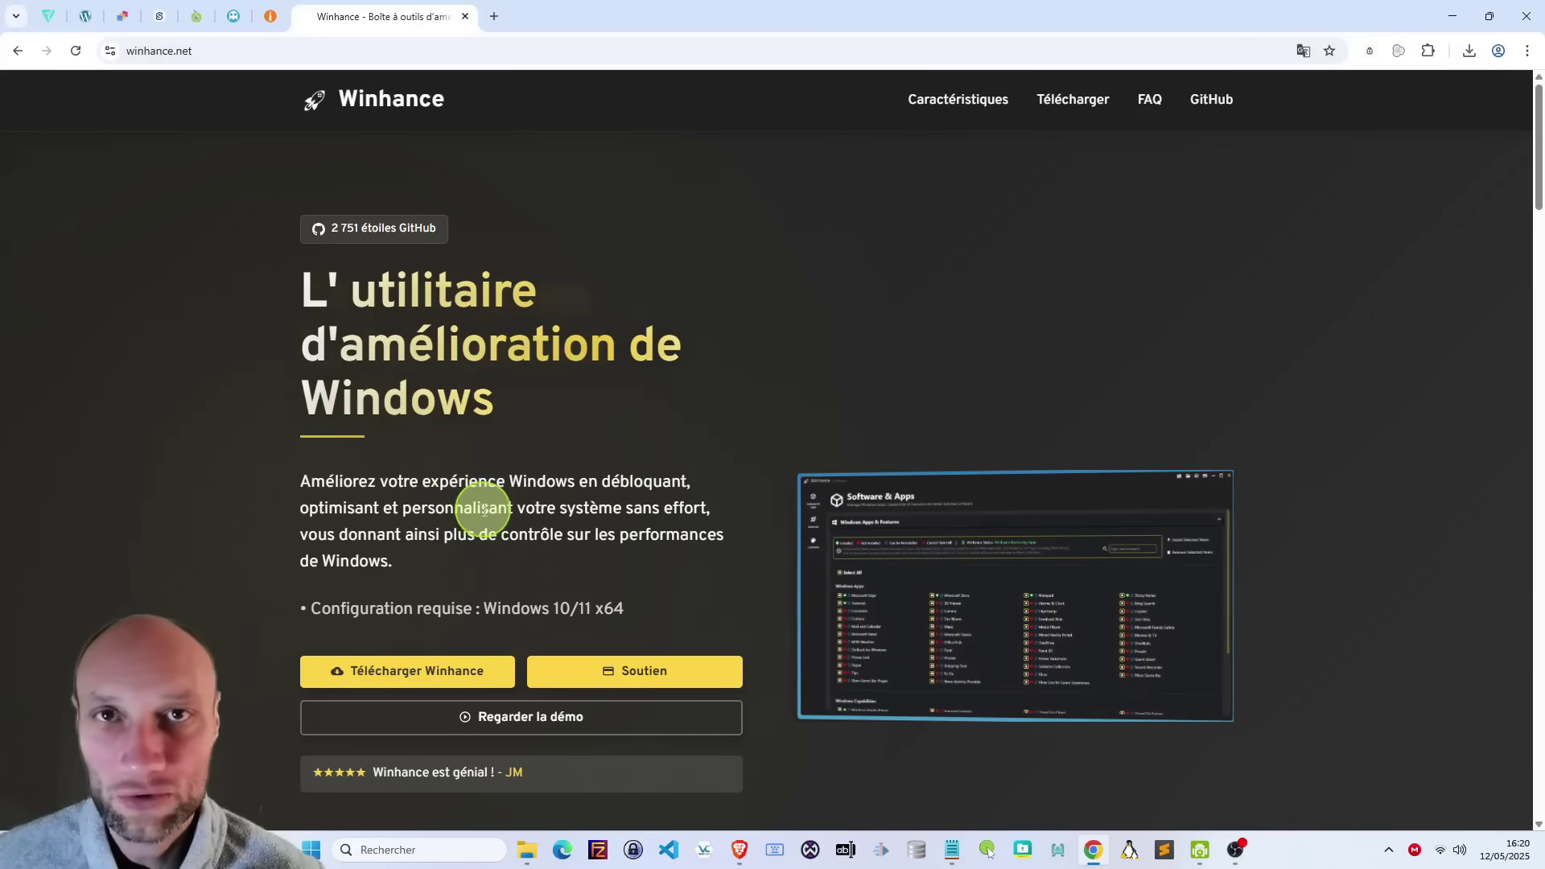
scroll(481, 516, "down", 3)
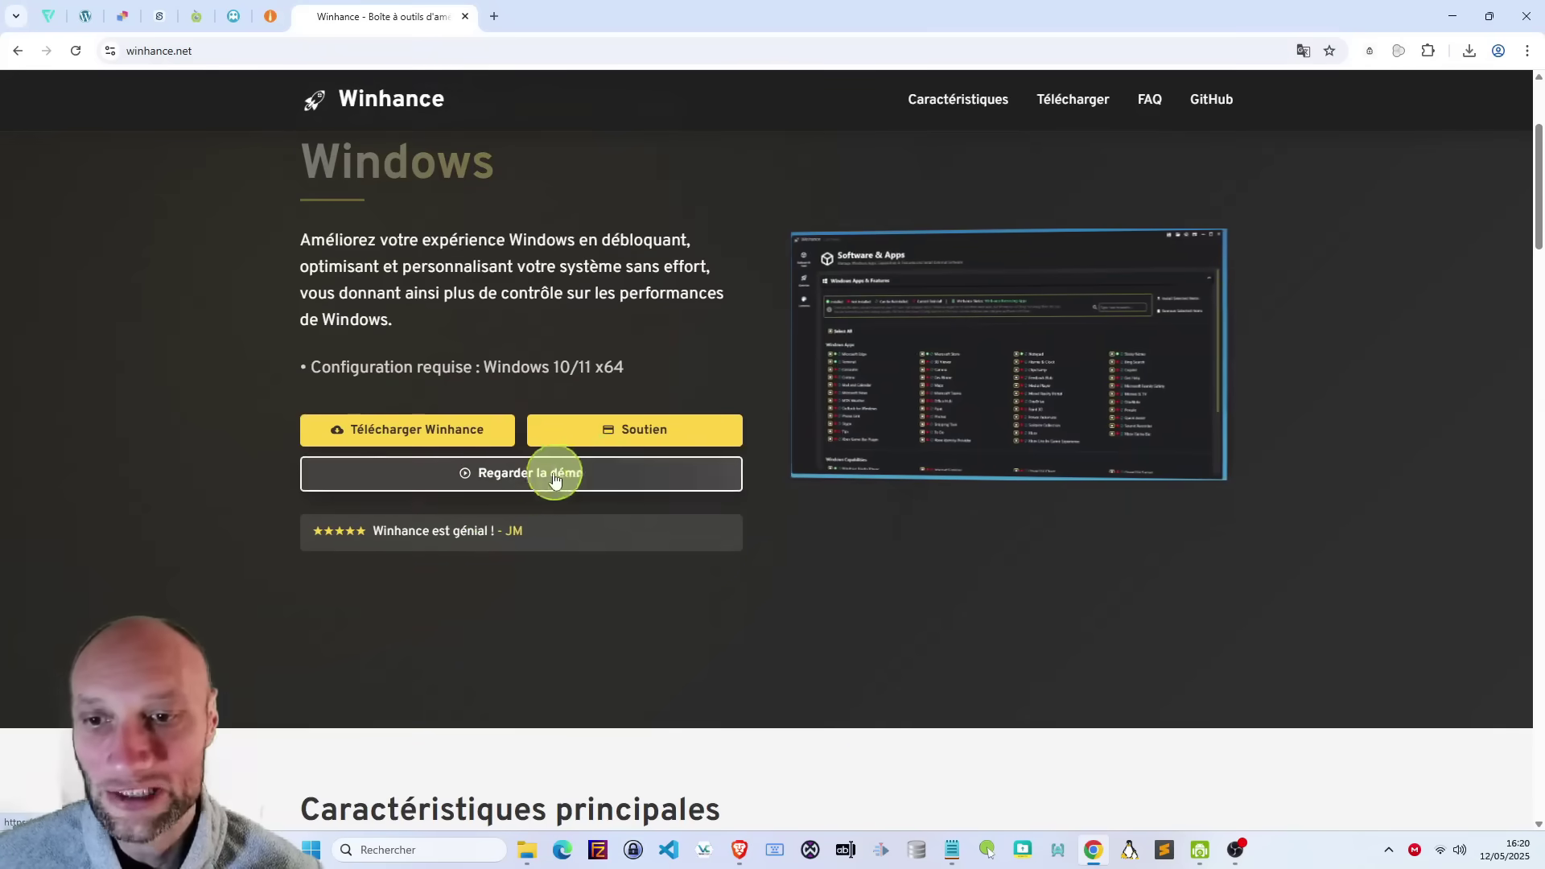
scroll(548, 483, "down", 8)
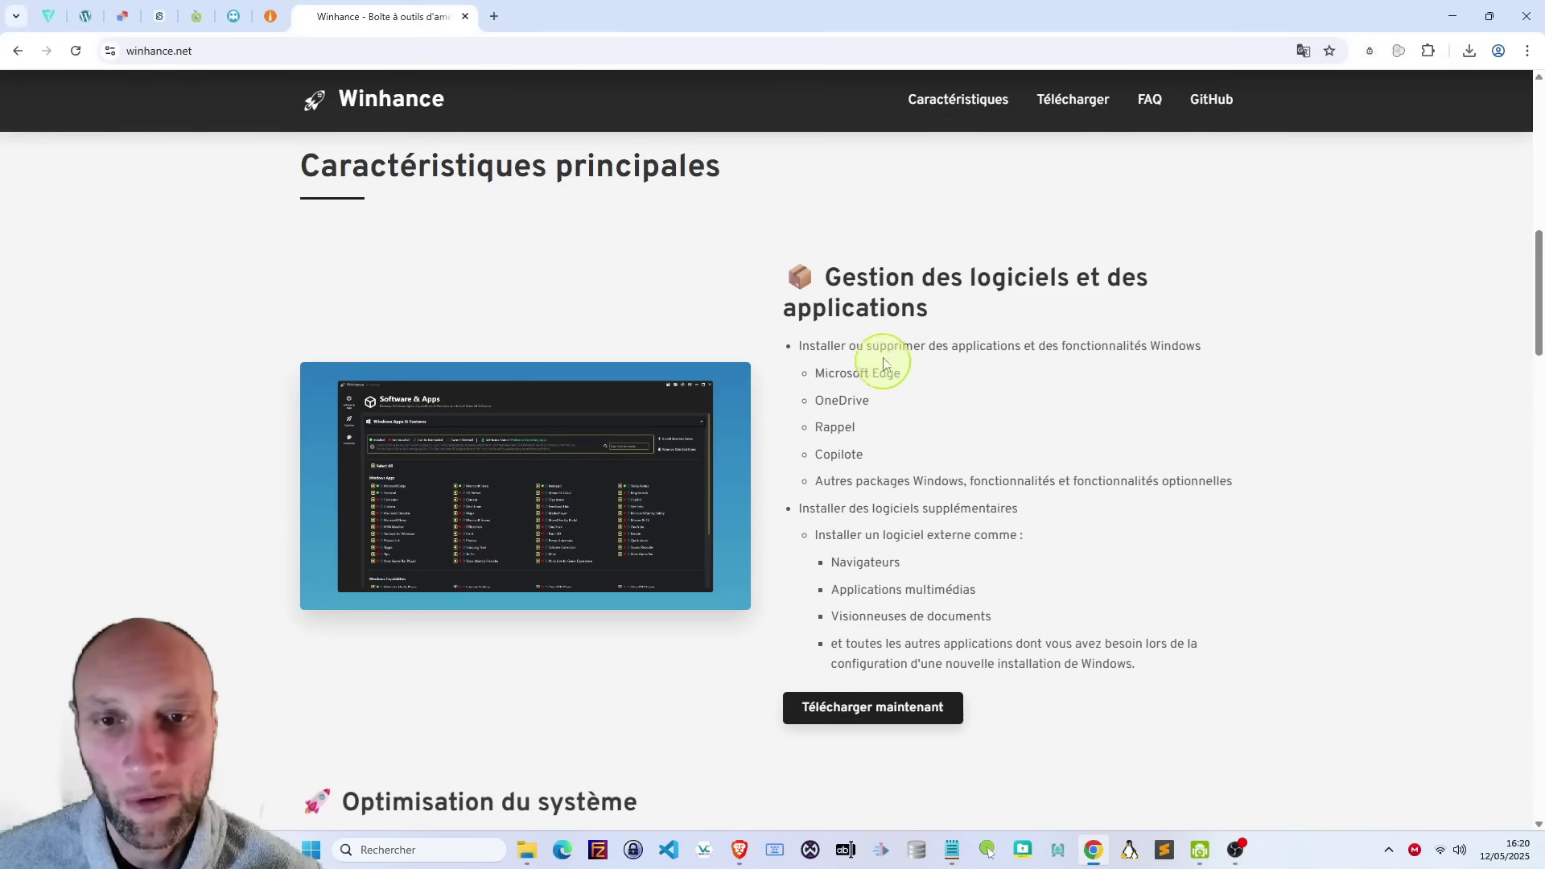
left_click_drag(837, 352, 894, 352)
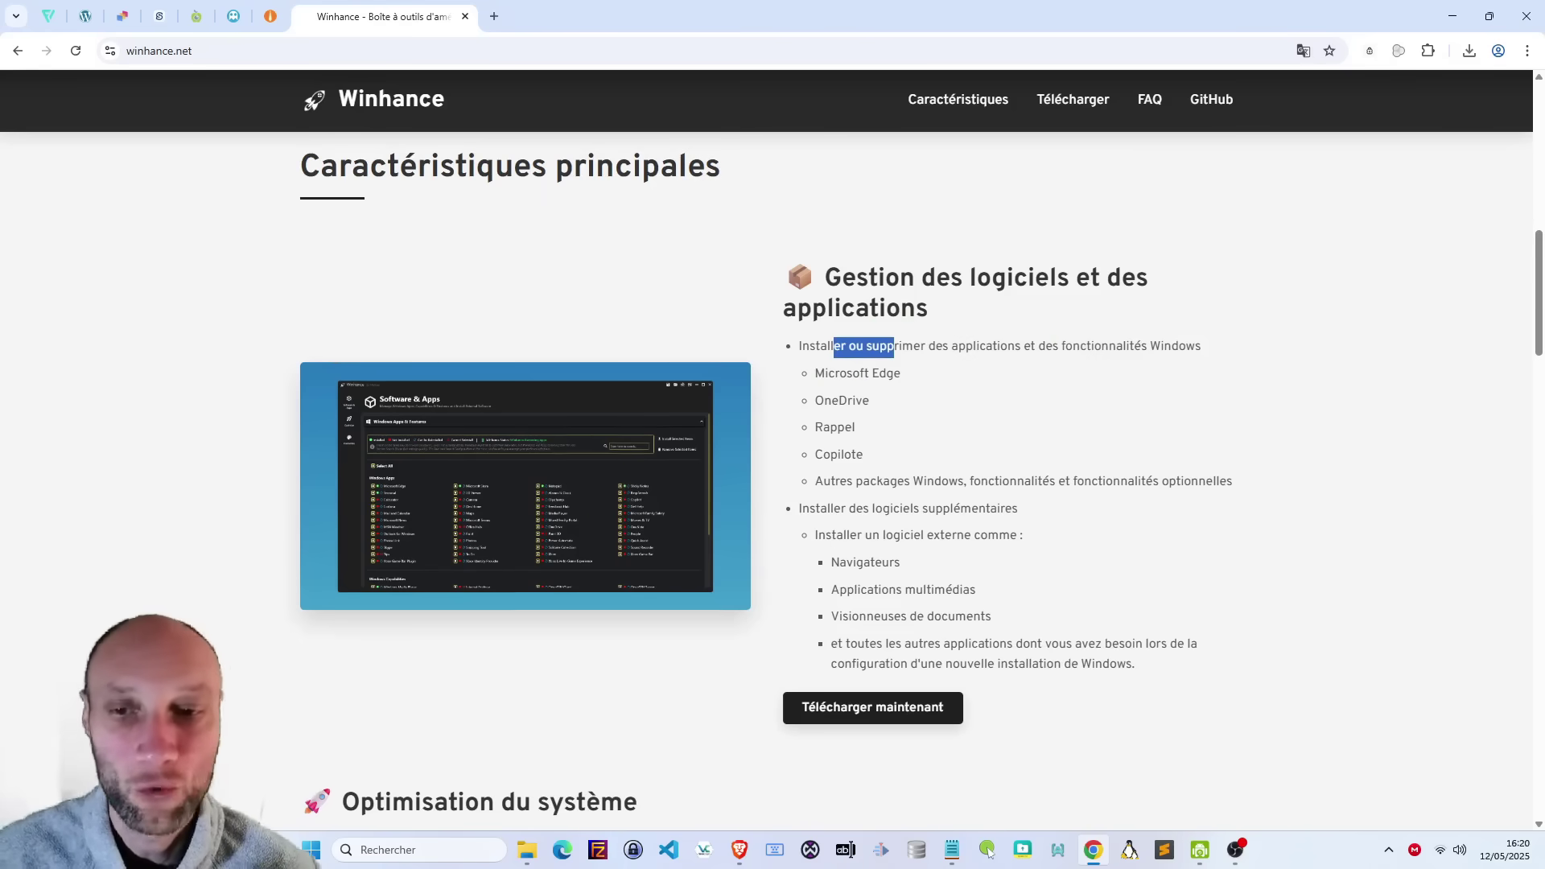
right_click(314, 852)
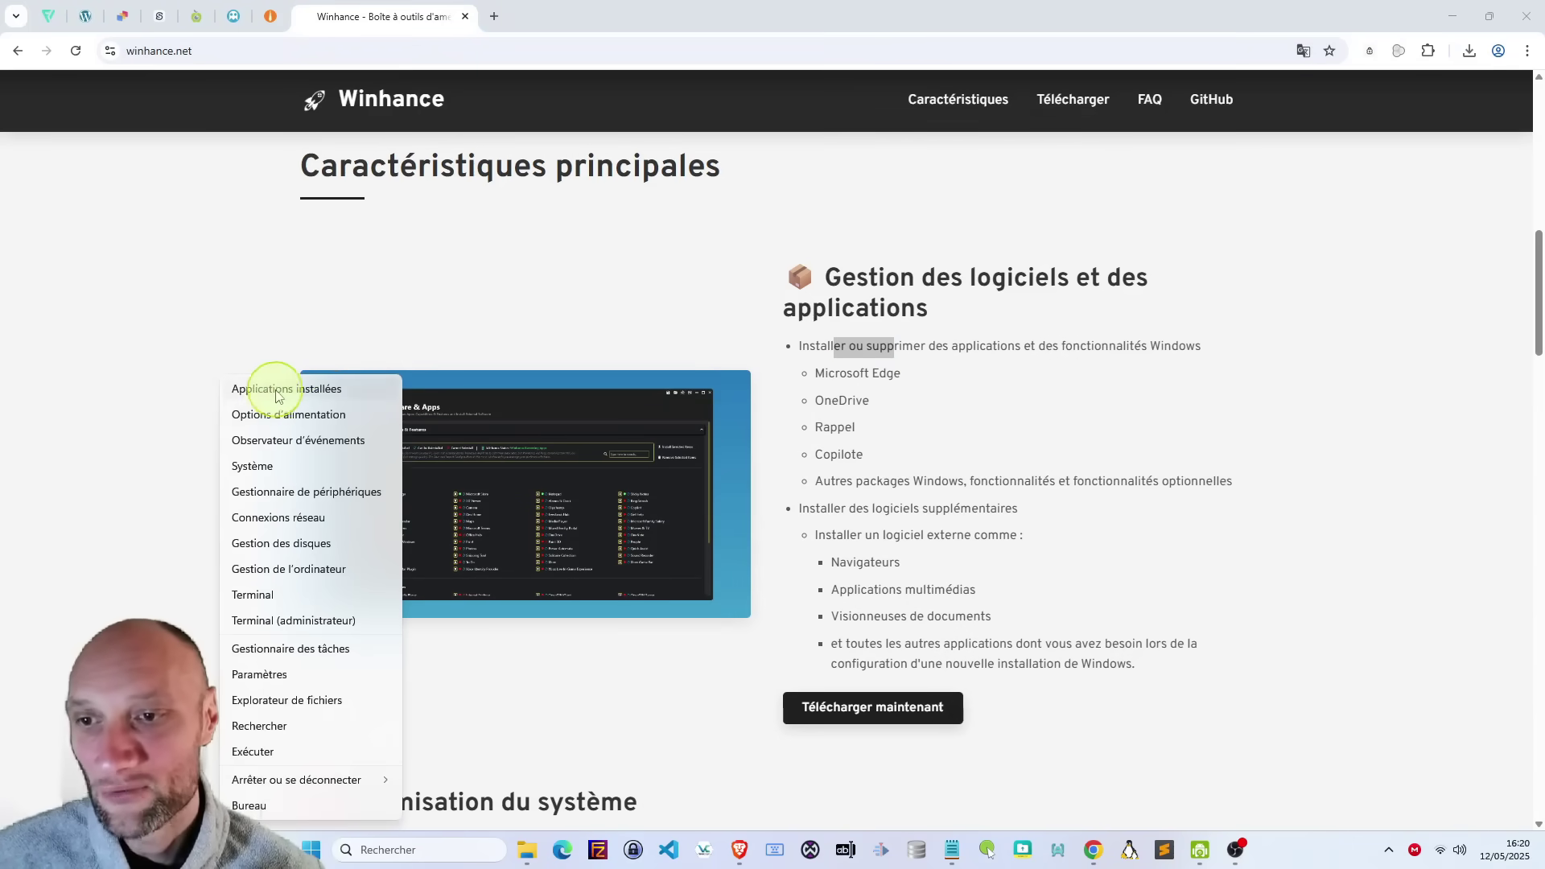
left_click(481, 292)
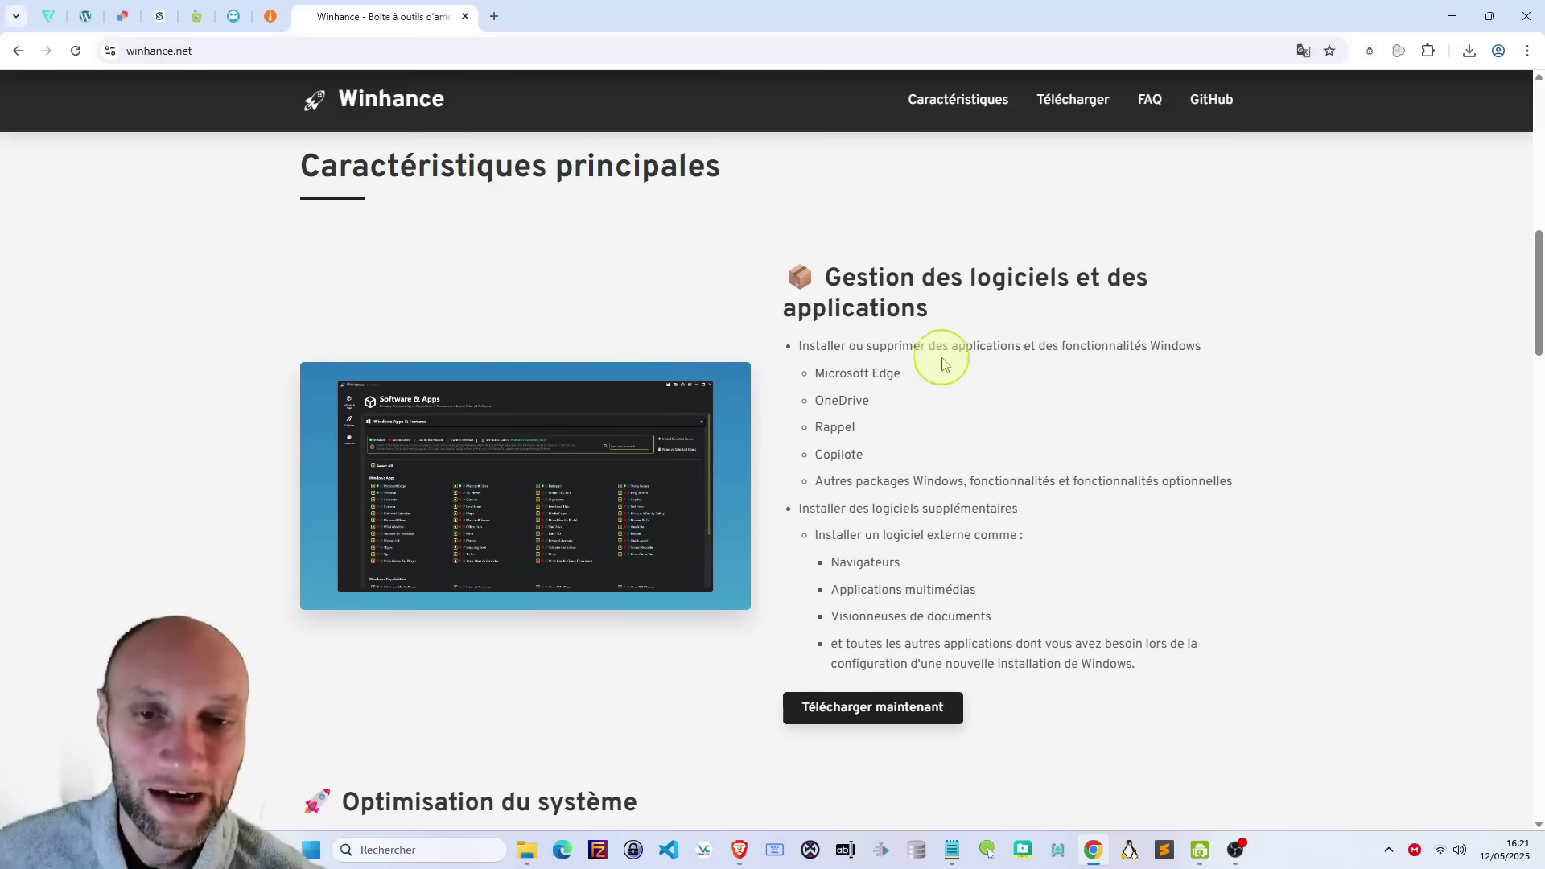
left_click_drag(839, 373, 864, 456)
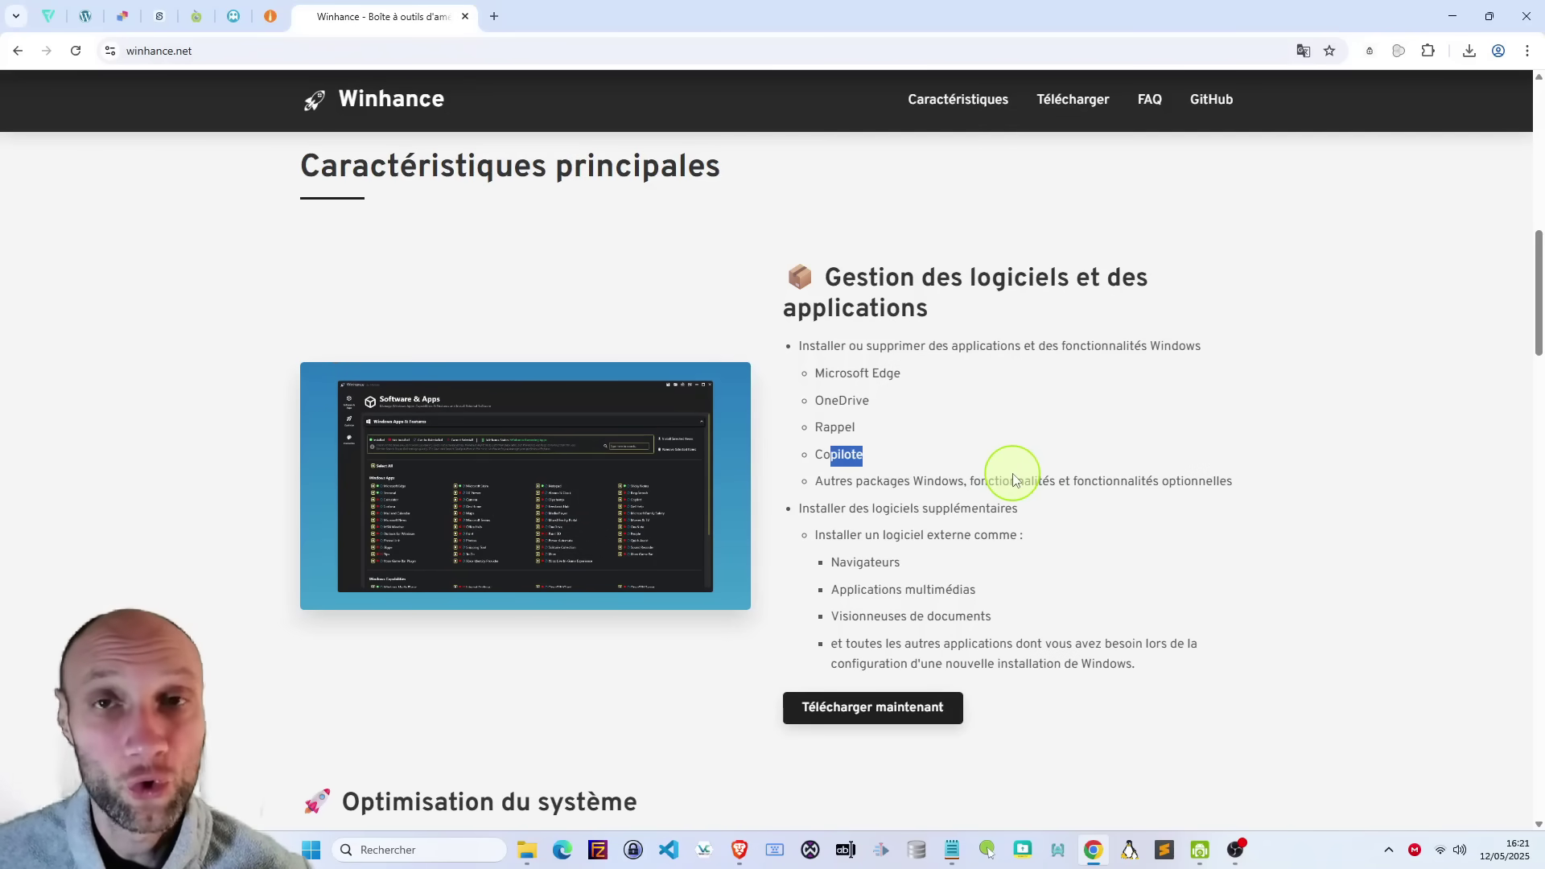
scroll(898, 487, "down", 3)
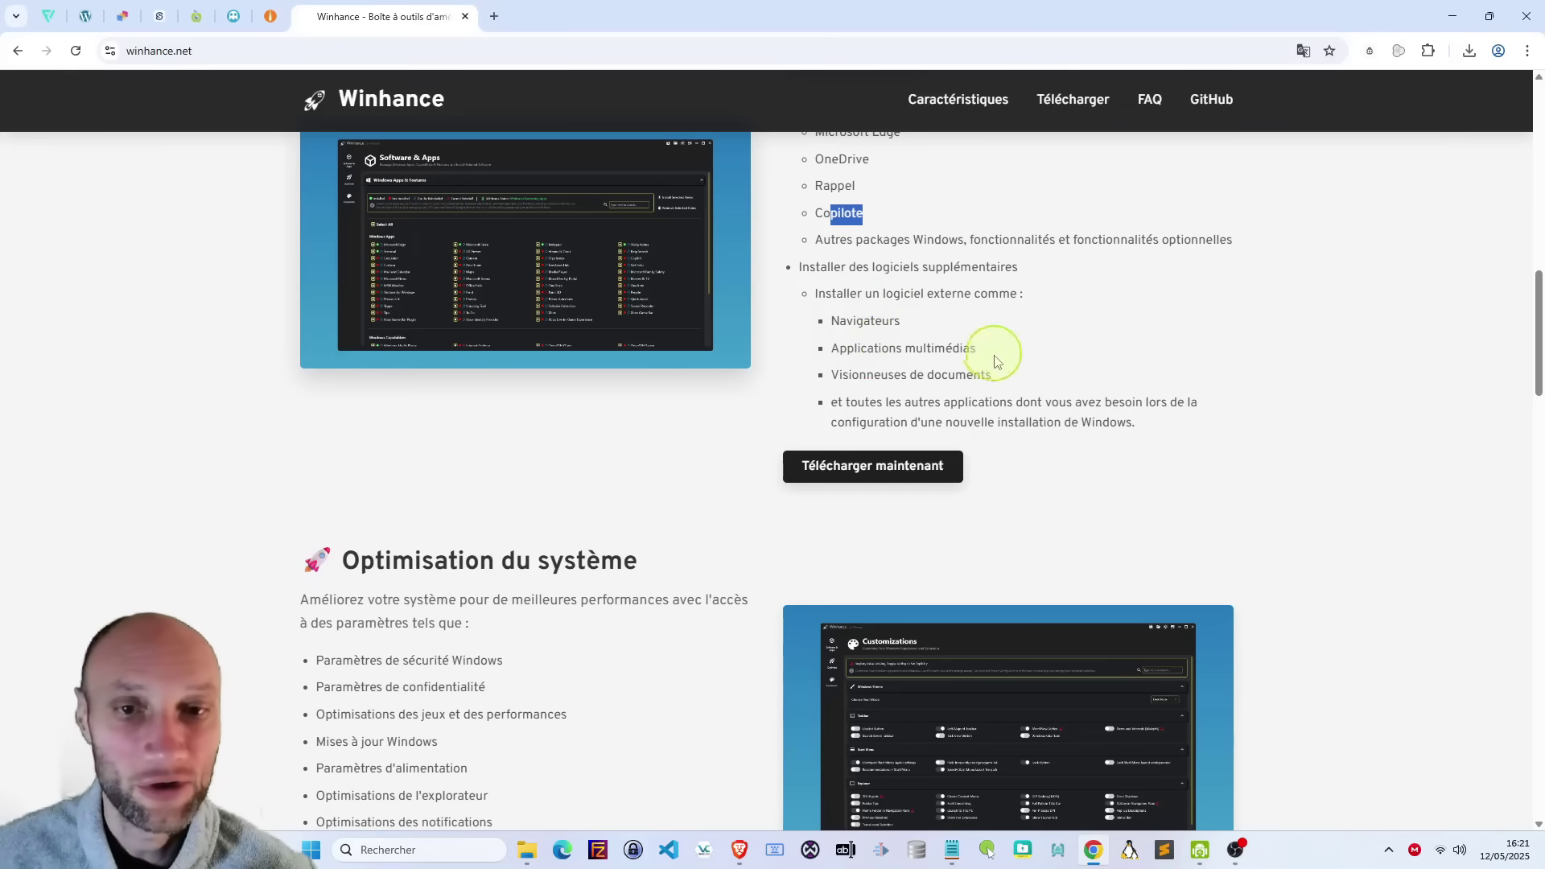
scroll(947, 375, "down", 5)
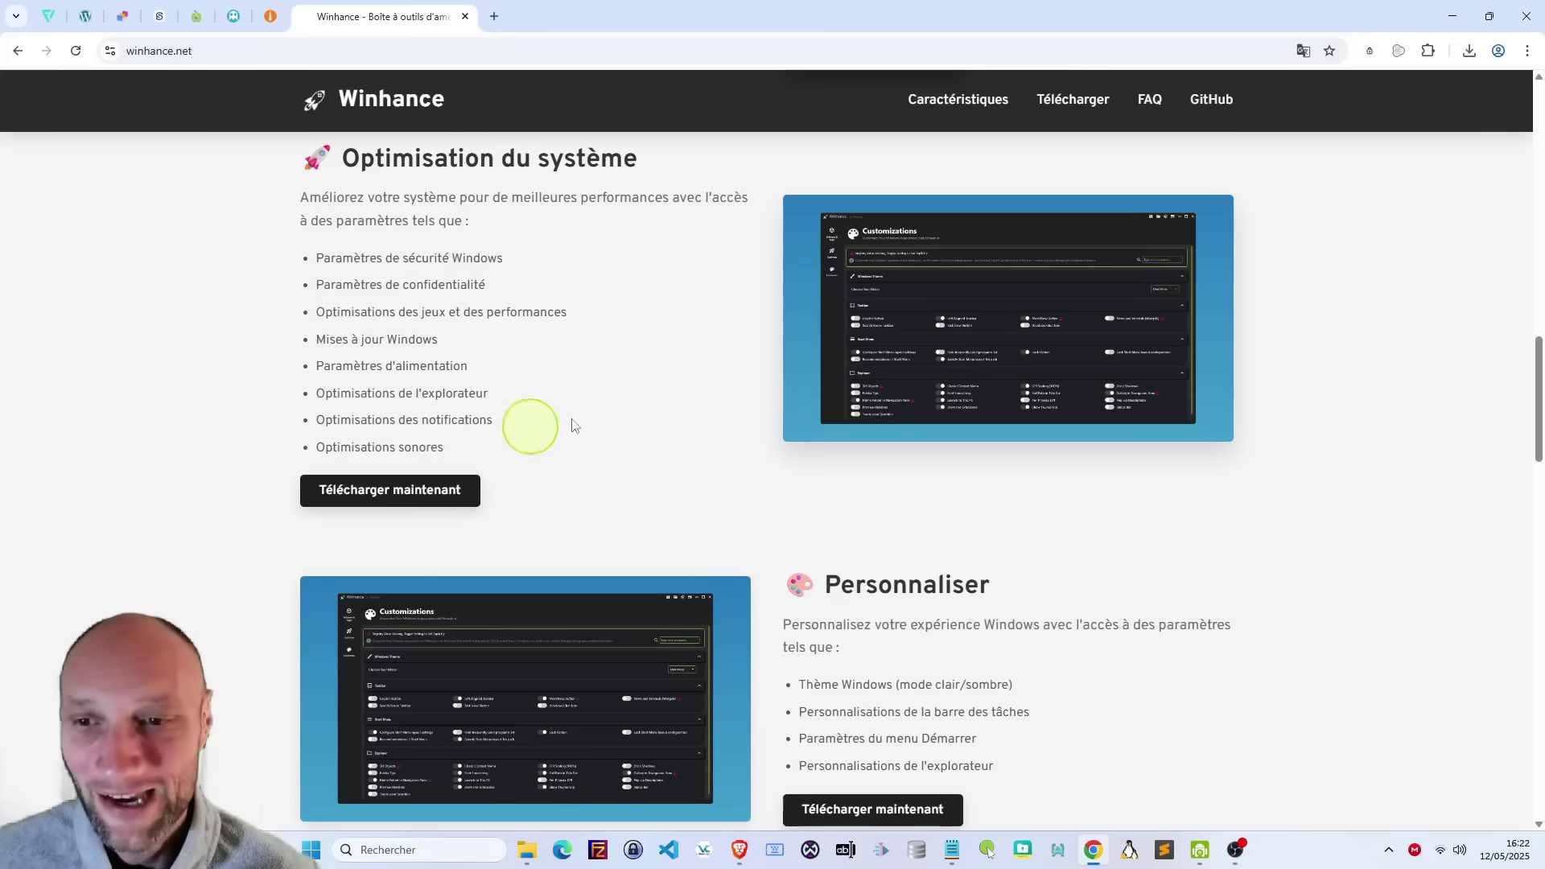
scroll(652, 378, "down", 3)
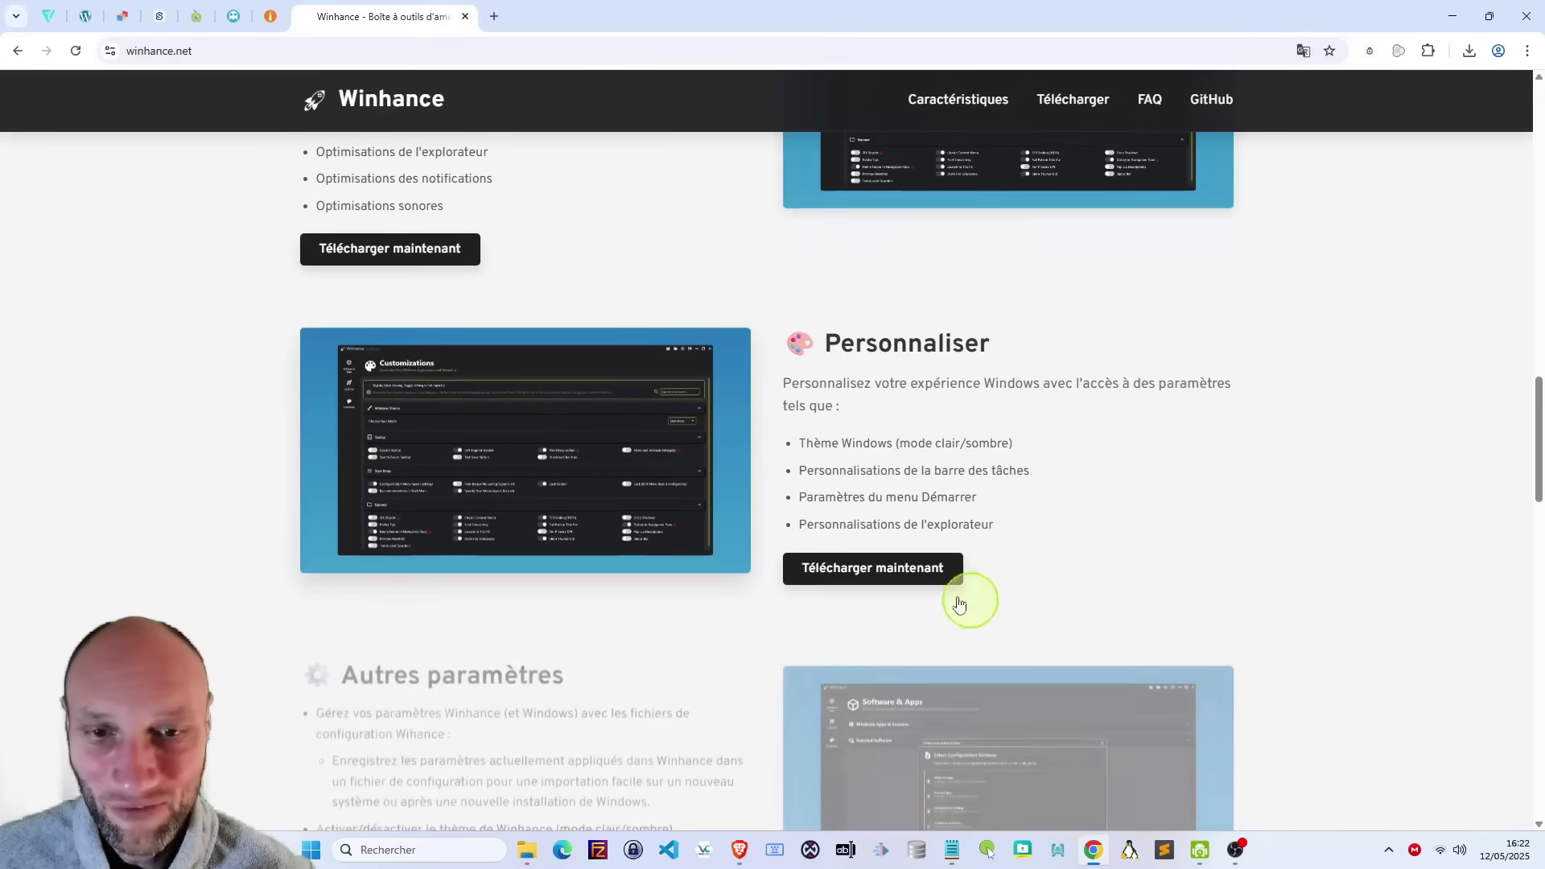
scroll(936, 532, "down", 4)
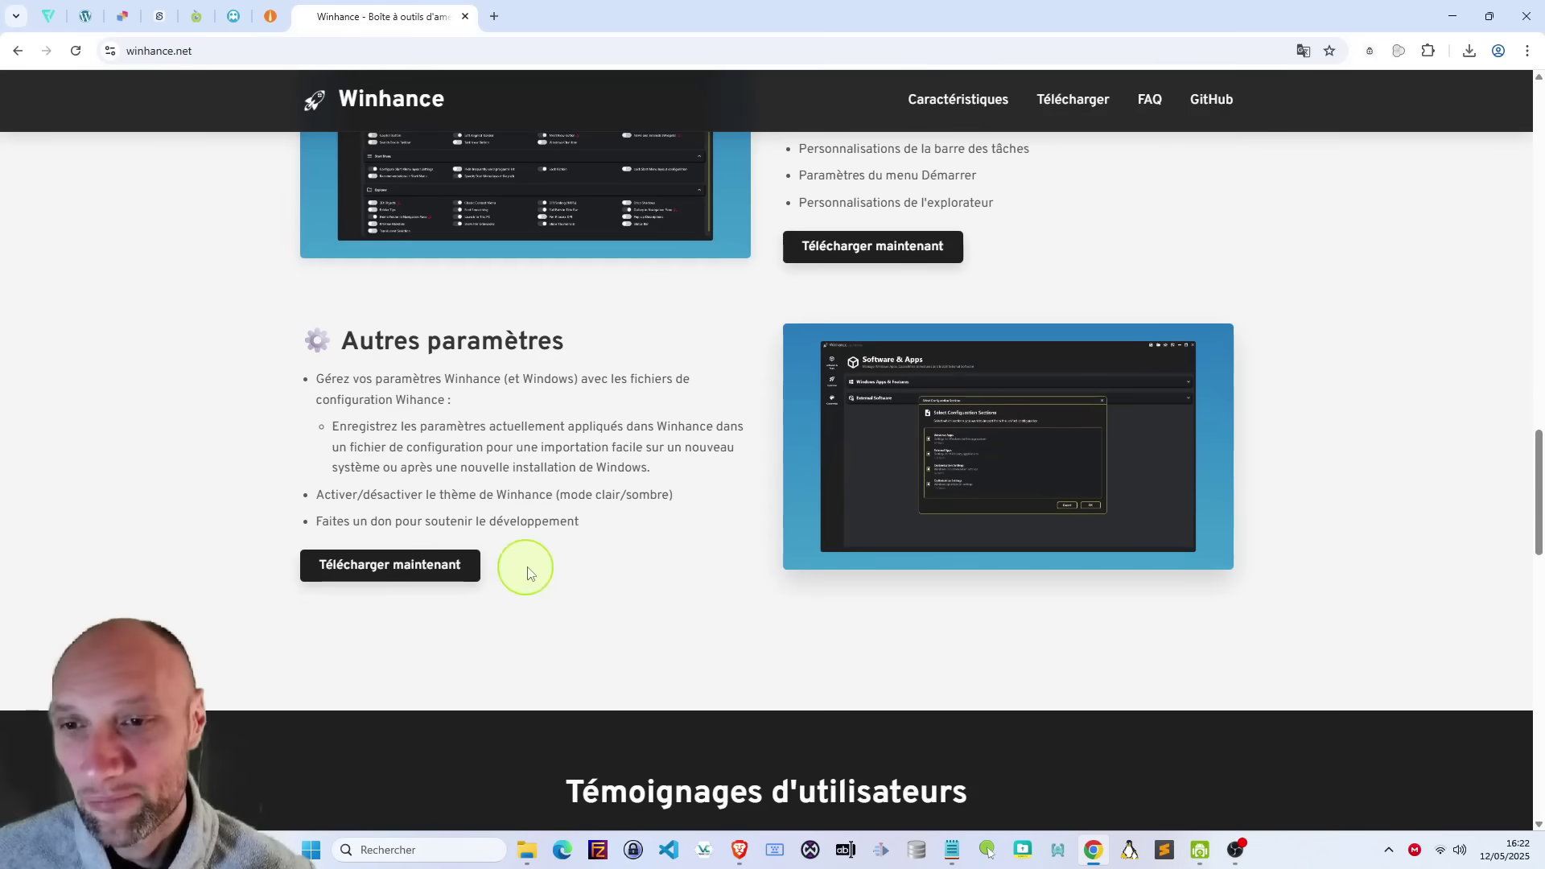
scroll(541, 560, "up", 7)
scroll(540, 556, "up", 10)
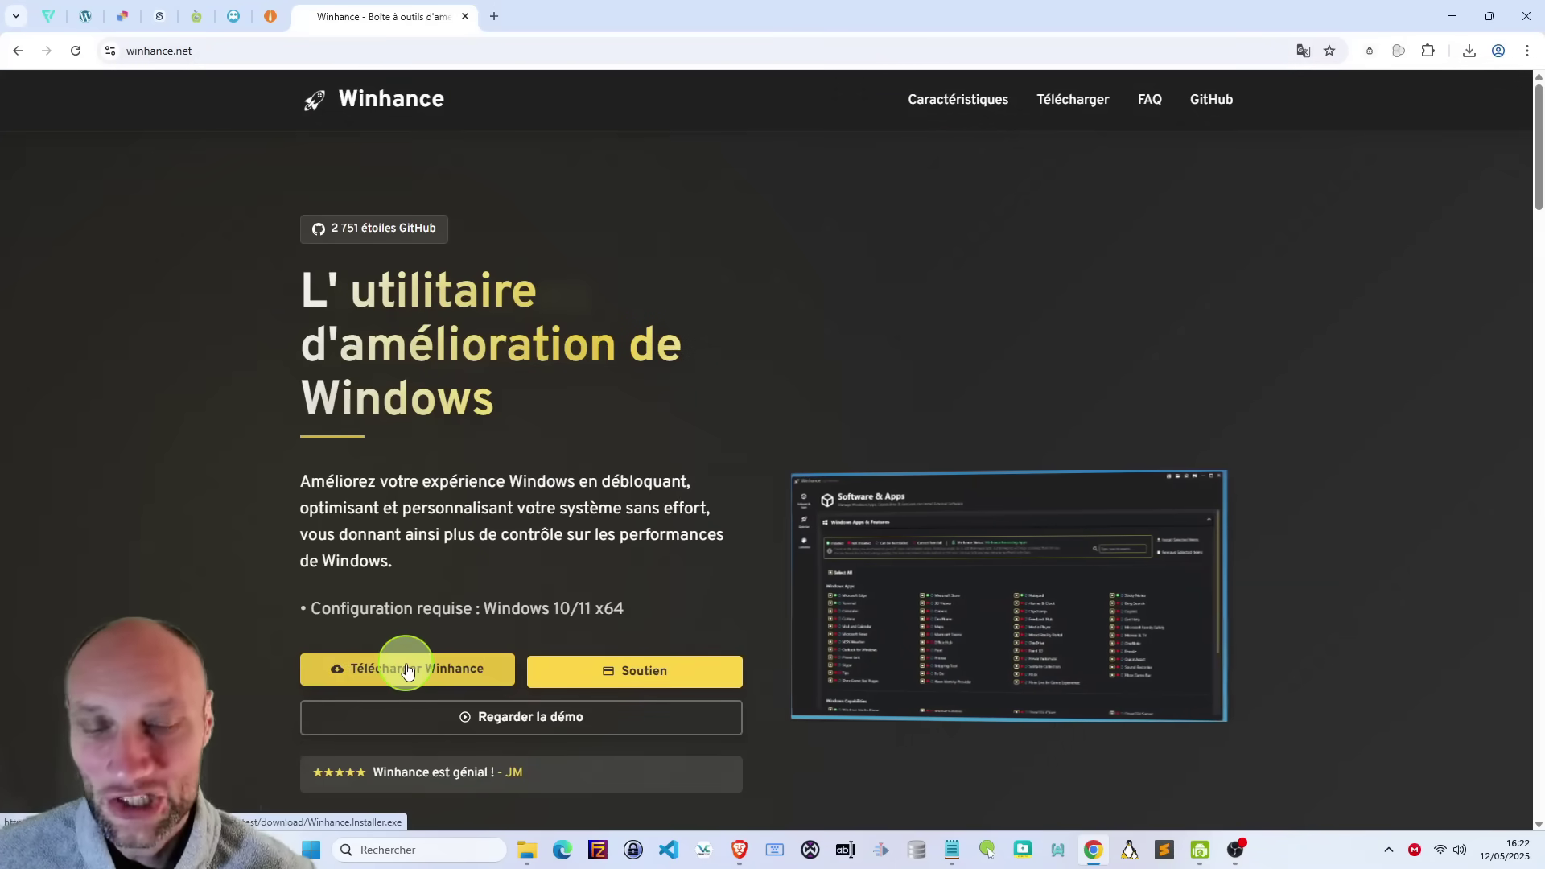
Step: Launch the downloaded Winhance.Installer.exe, minimize the browser and allow the installer to run anyway despite the SmartScreen block
left_click(1469, 53)
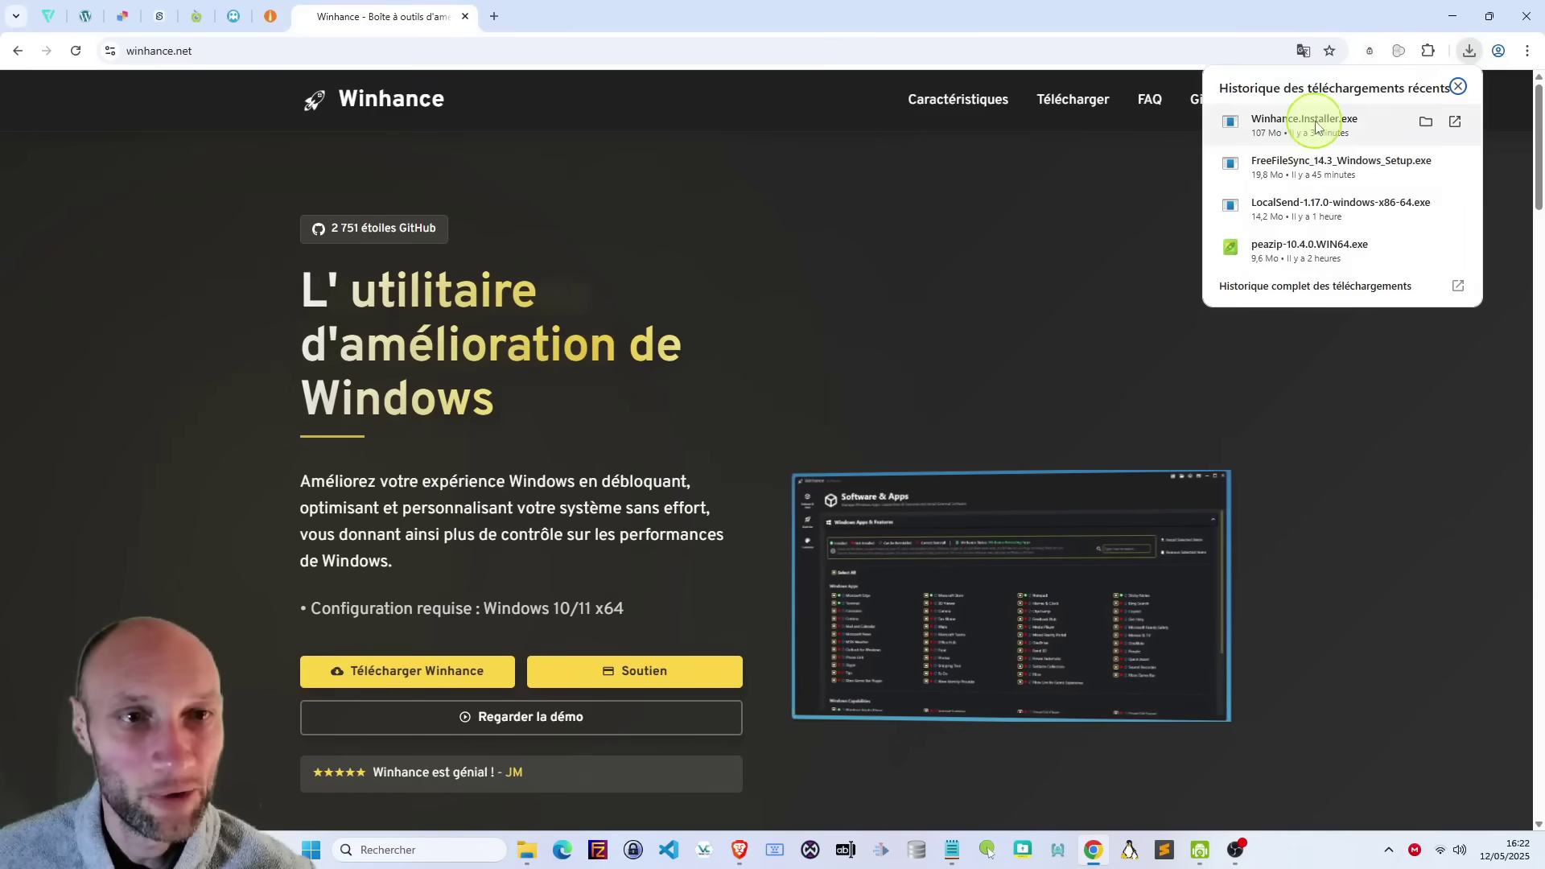
left_click(1304, 121)
left_click(1449, 18)
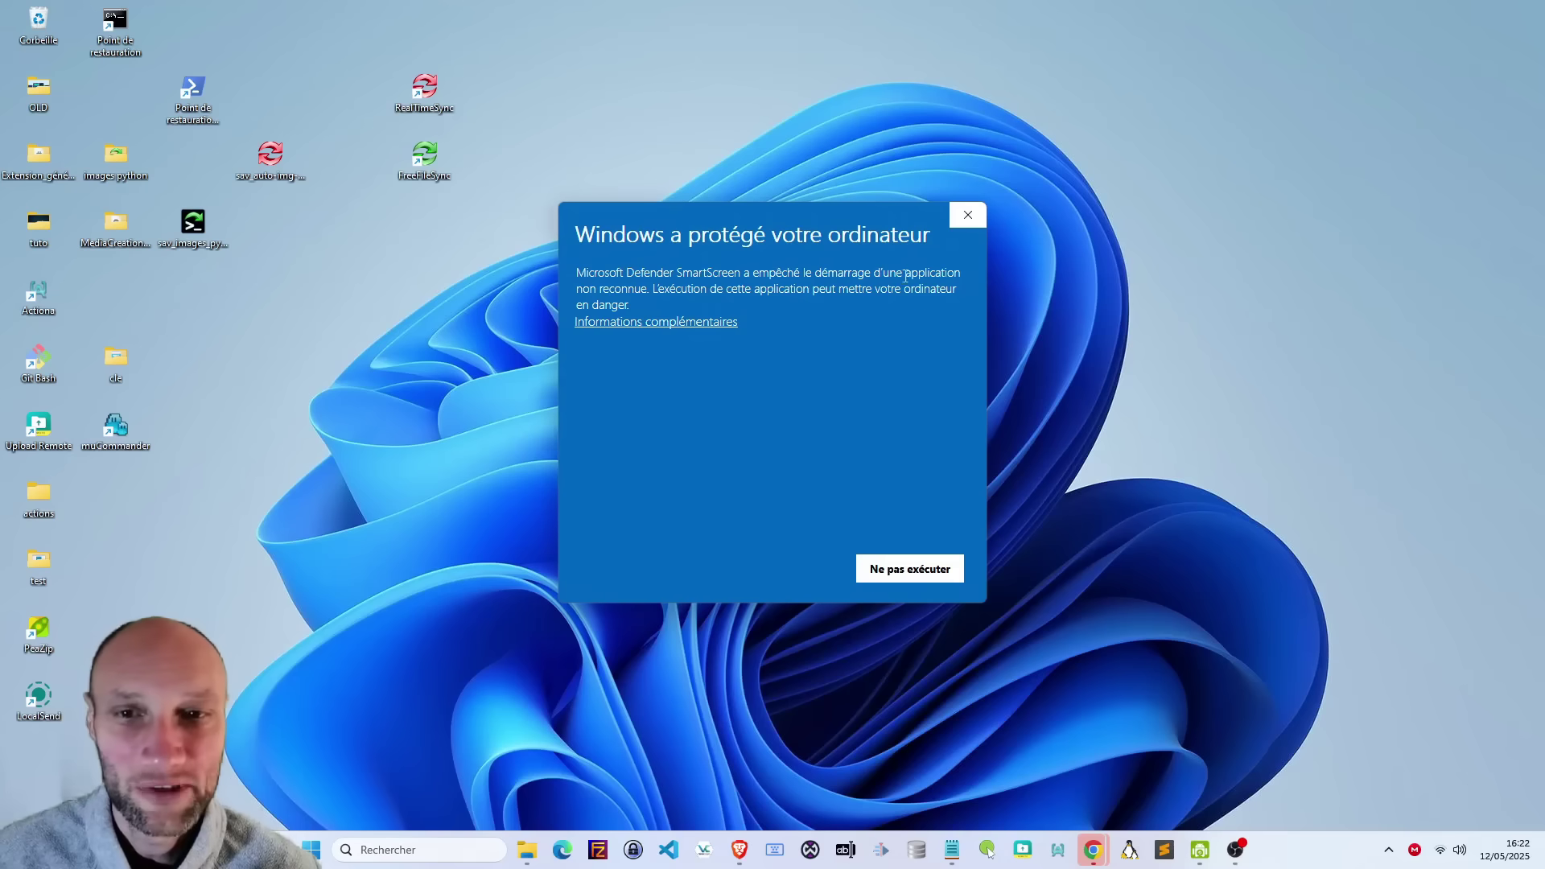
left_click_drag(623, 289, 648, 294)
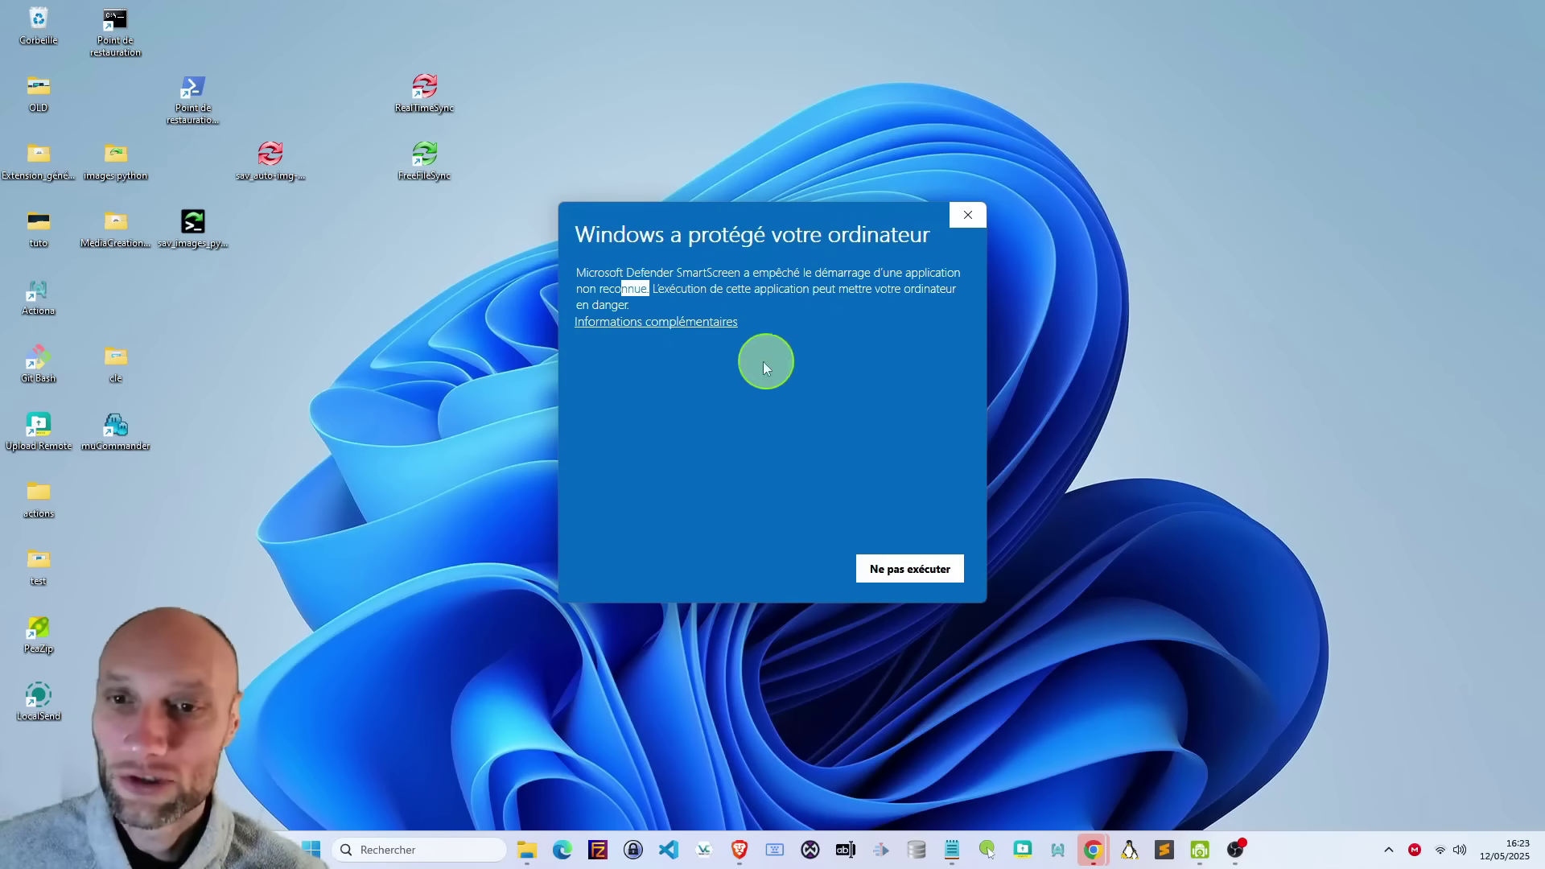
left_click(682, 330)
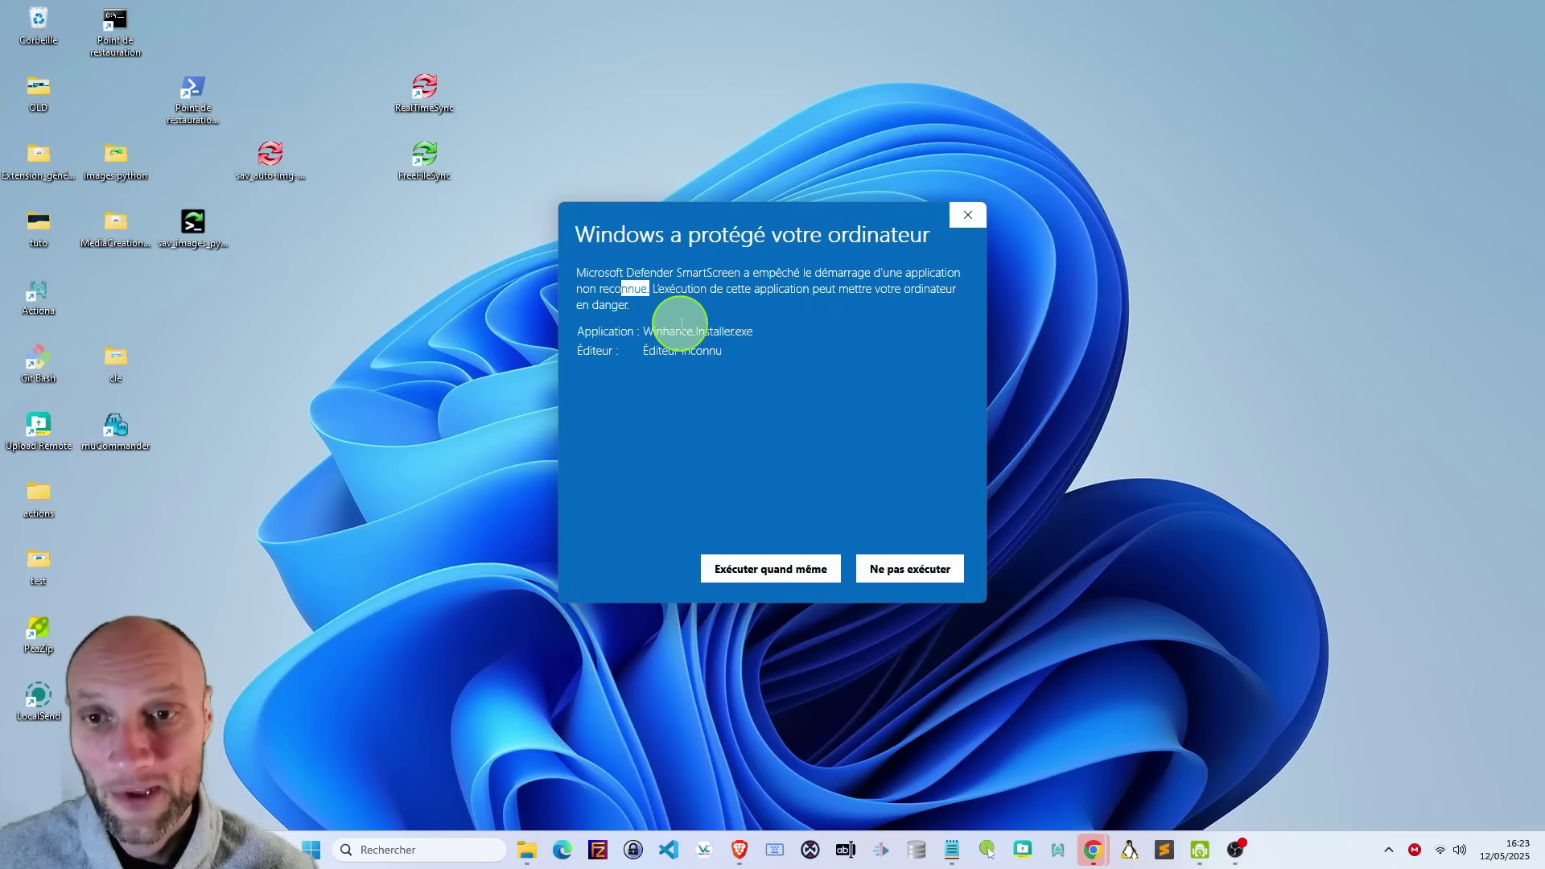
left_click_drag(631, 352, 741, 347)
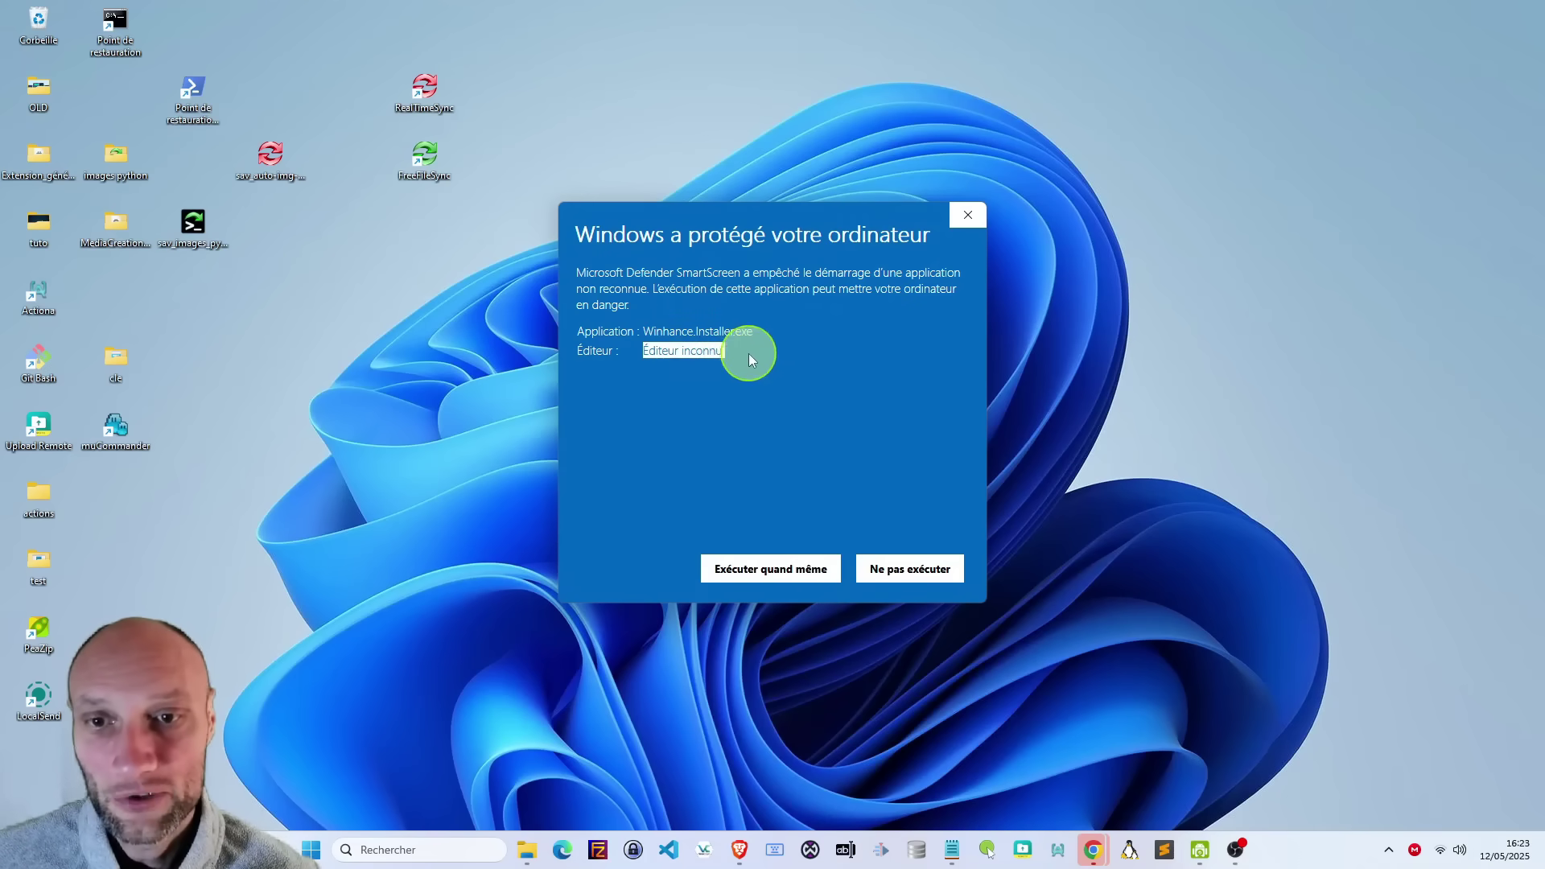
left_click(769, 573)
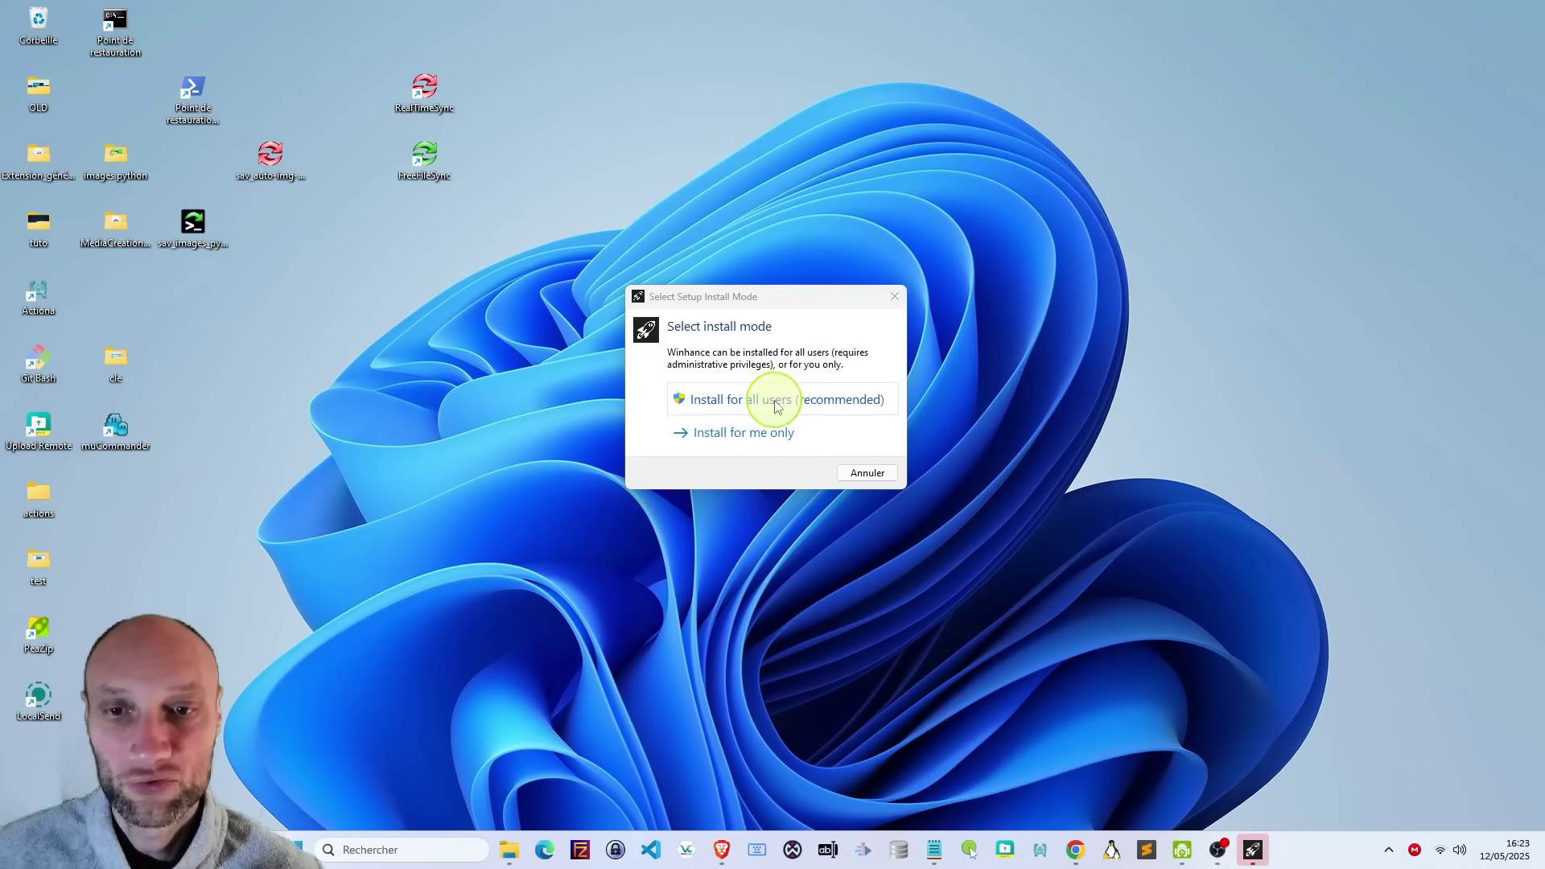
Step: Choose to install Winhance for the current user only, accepting the license agreement and the default destination folder
left_click(735, 435)
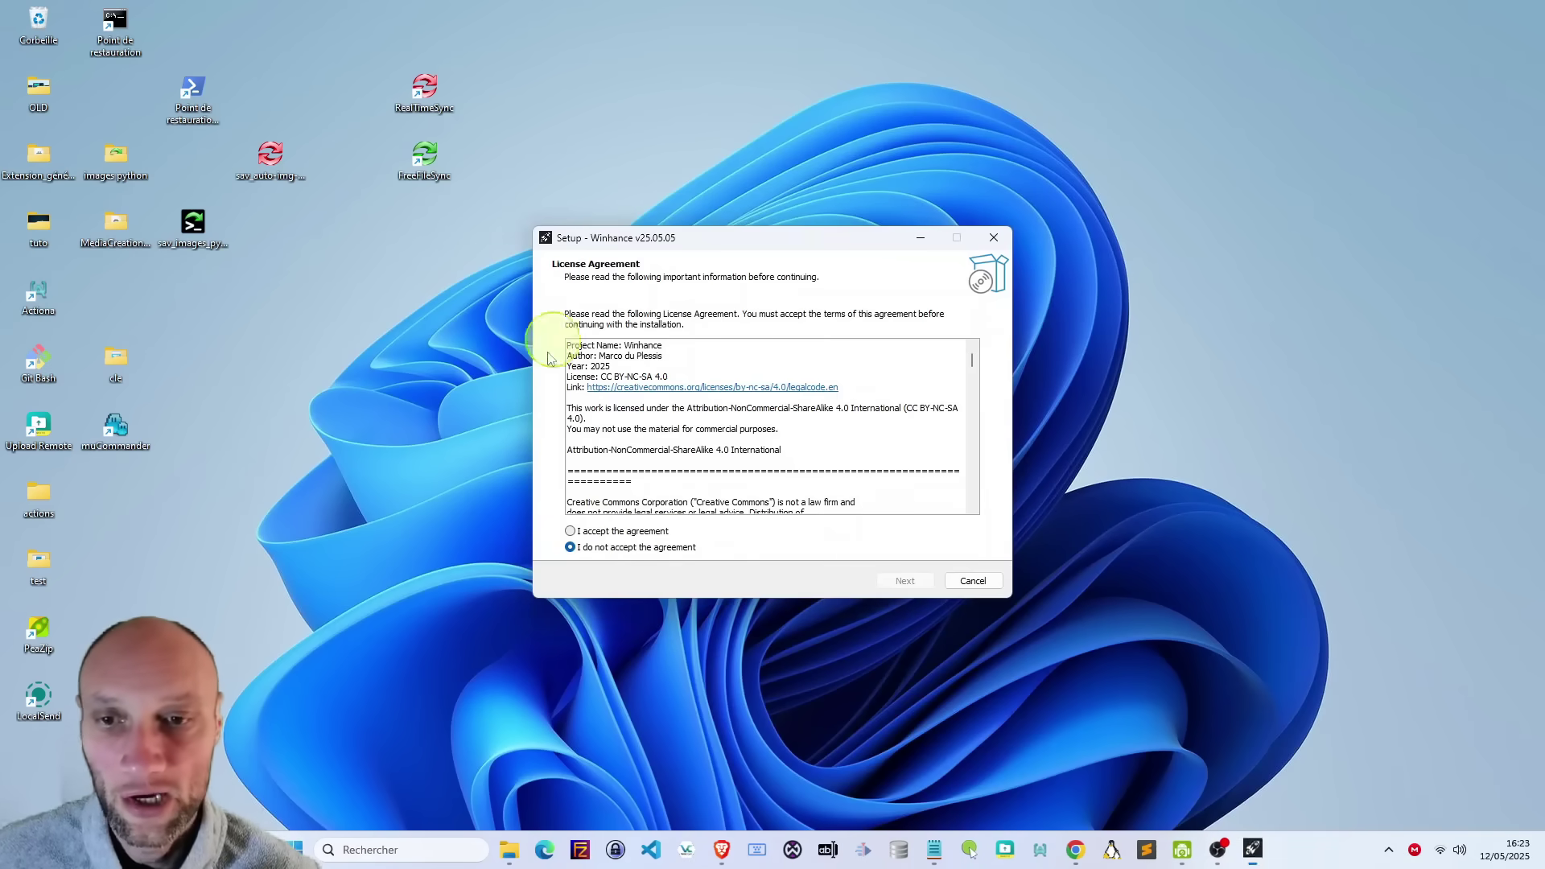
left_click(606, 532)
left_click(907, 580)
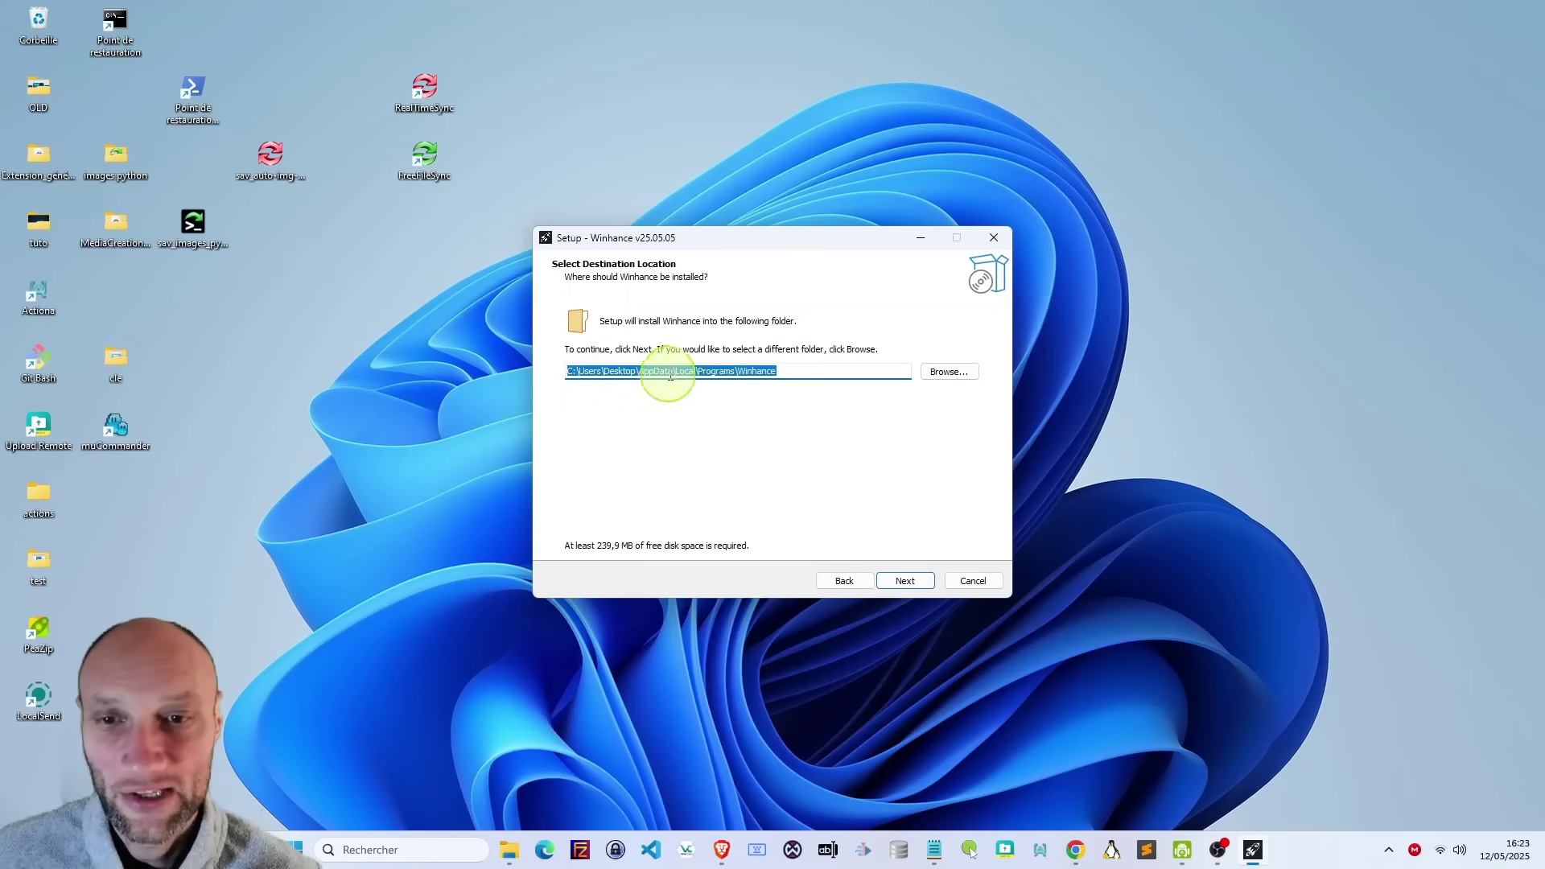
left_click(907, 581)
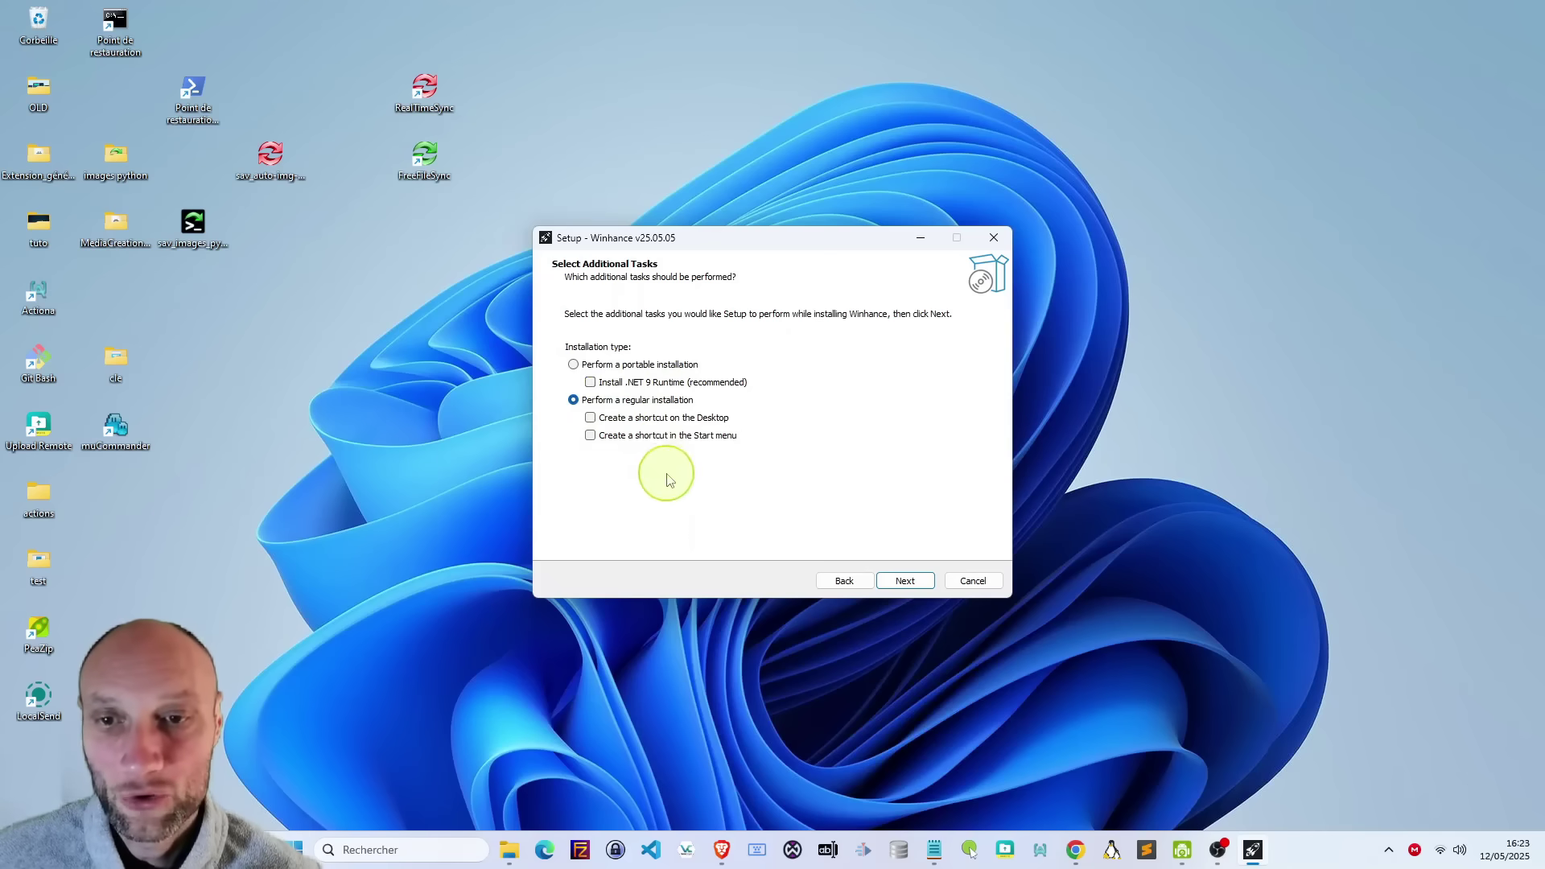
Step: Add a desktop shortcut to the regular installation and start installing Winhance
left_click(591, 417)
left_click(918, 587)
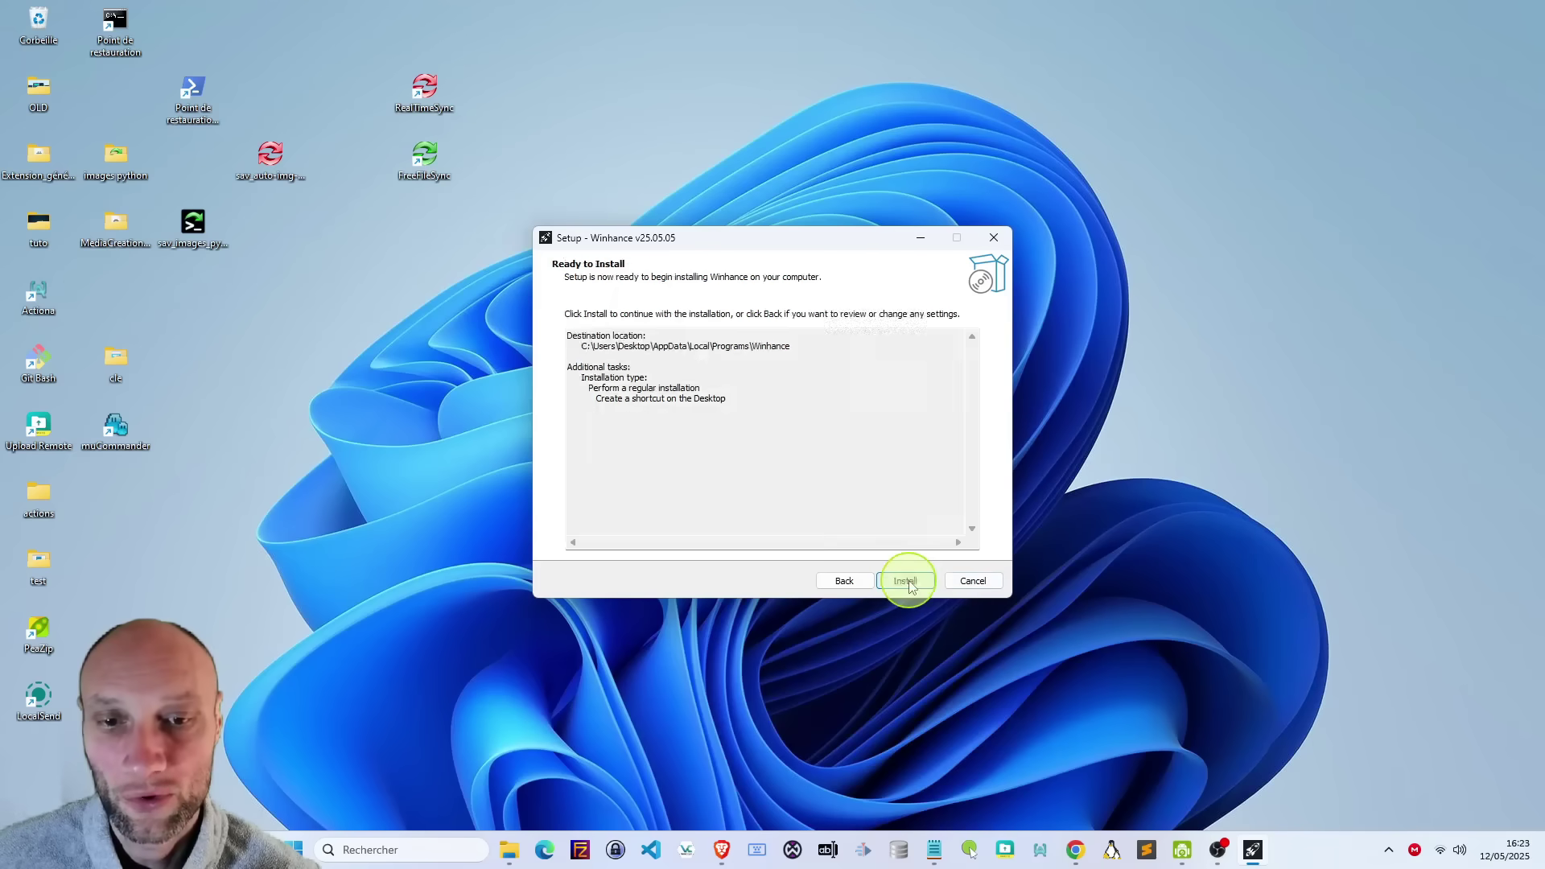
left_click(917, 584)
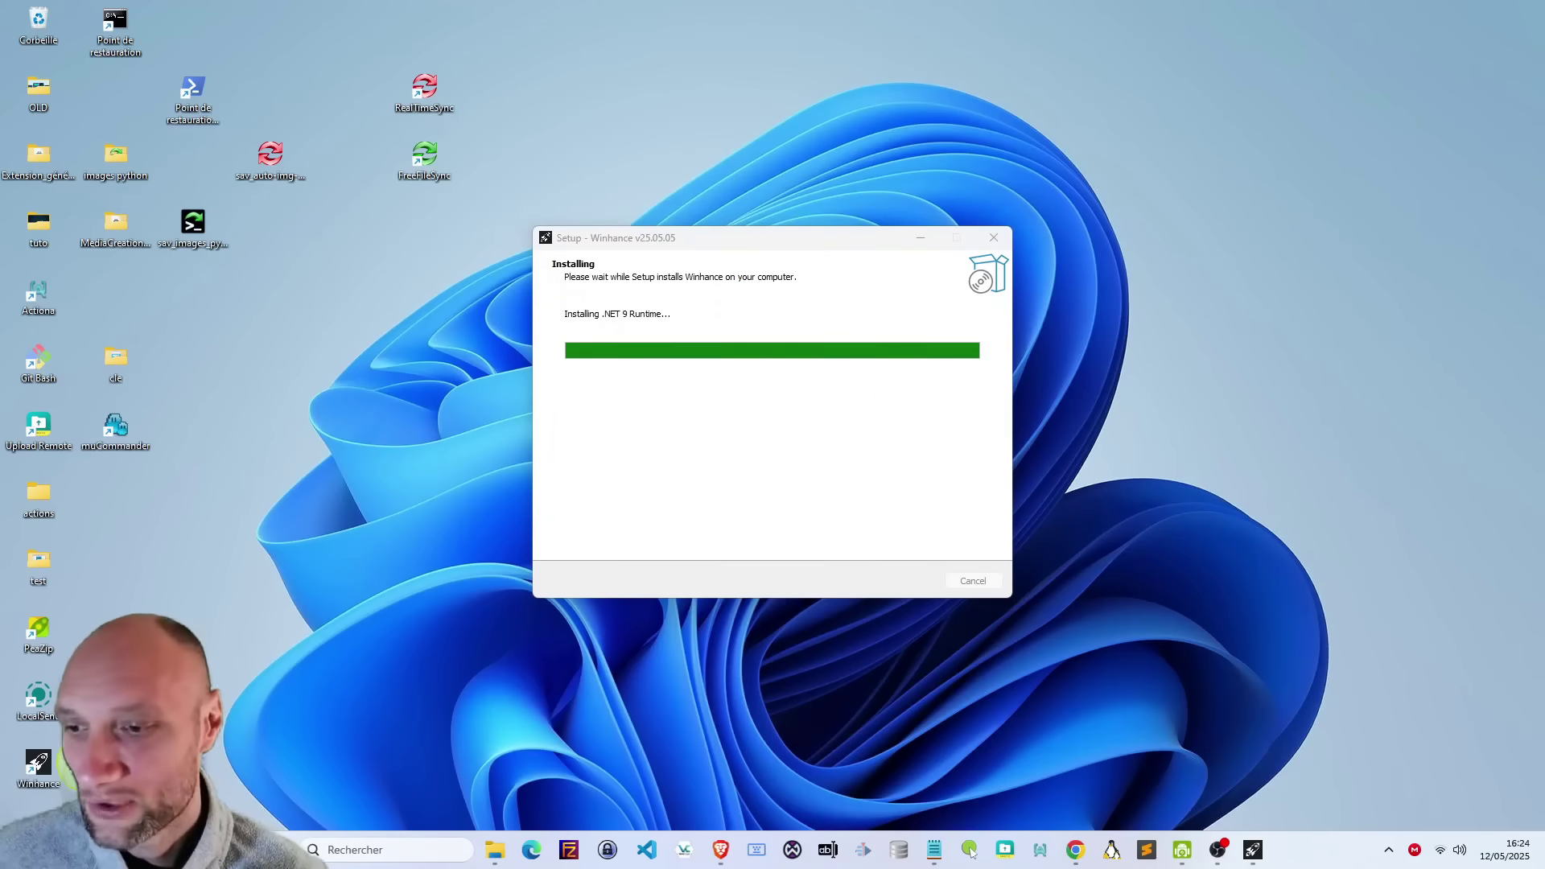
Step: Move the new Winhance shortcut to a free area of the desktop and finish the setup, launching Winhance
left_click_drag(40, 770, 347, 349)
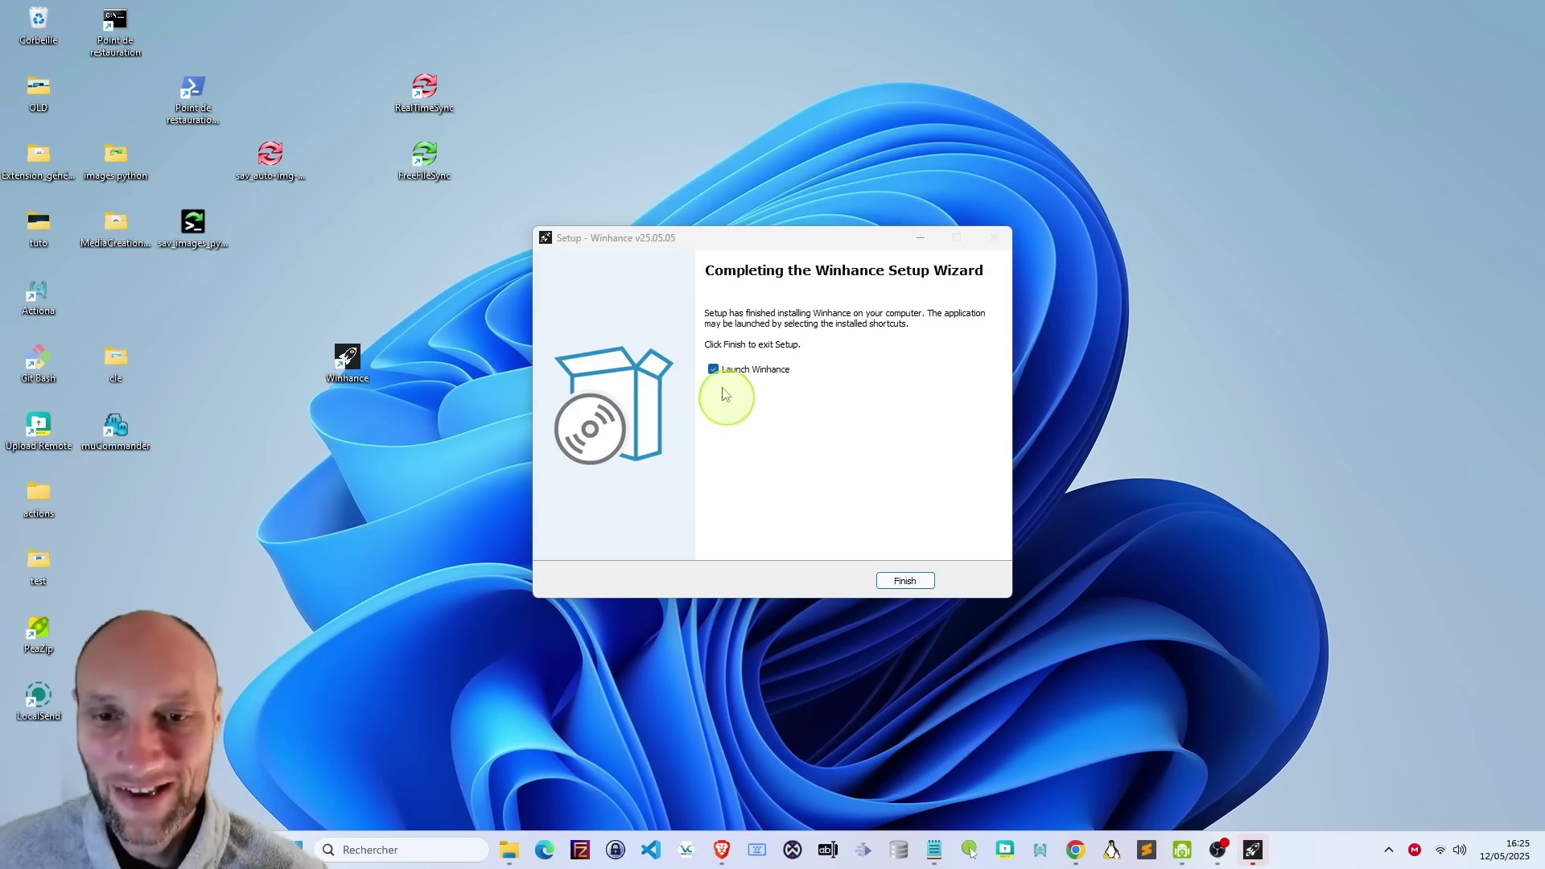
left_click(897, 579)
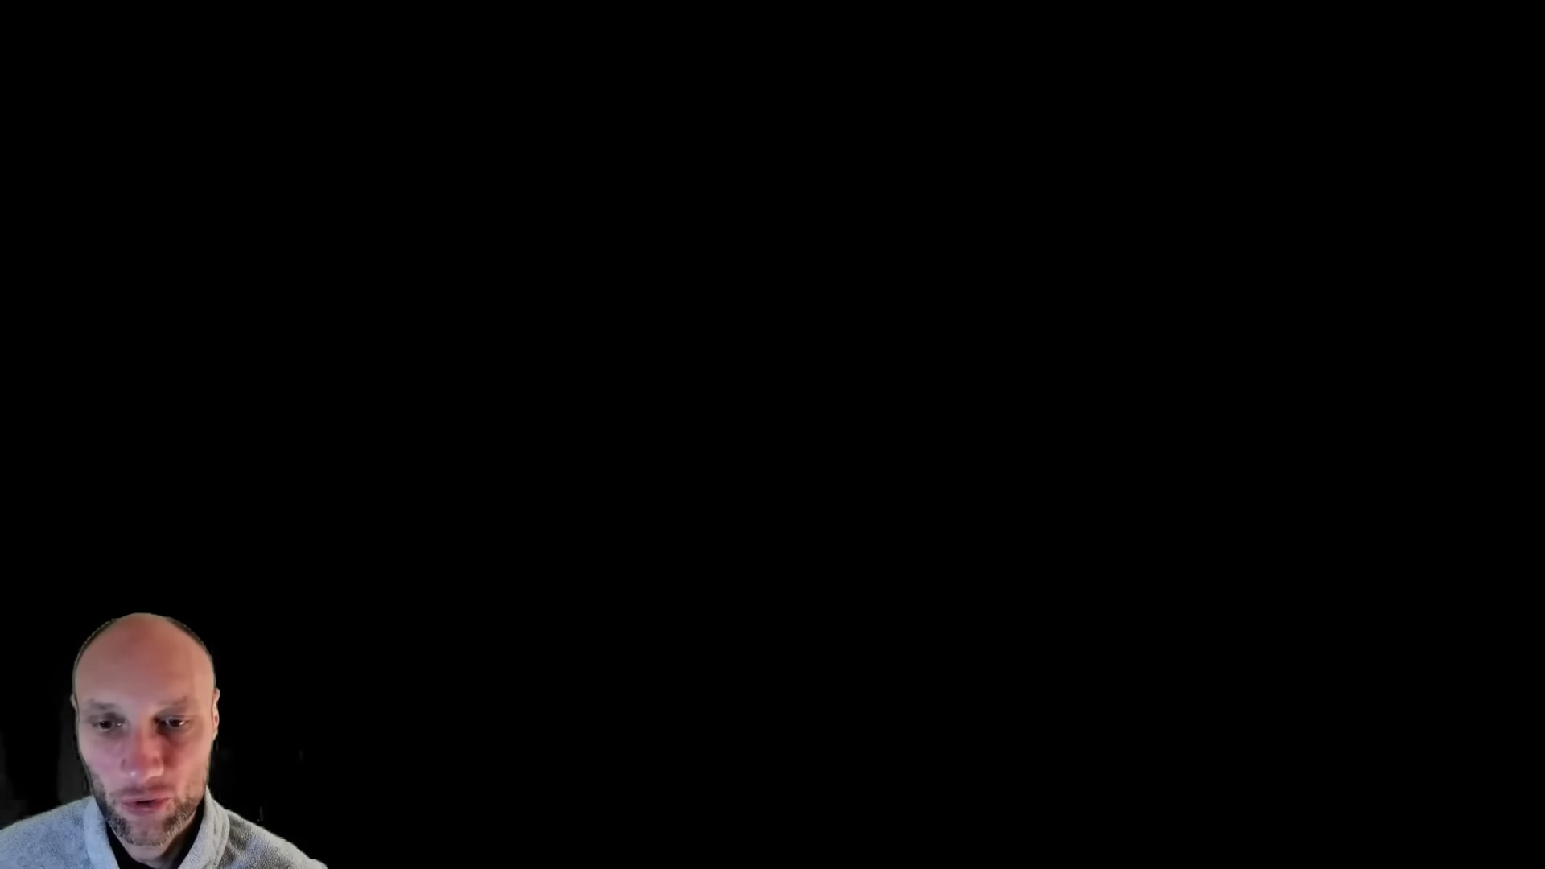
left_click(717, 467)
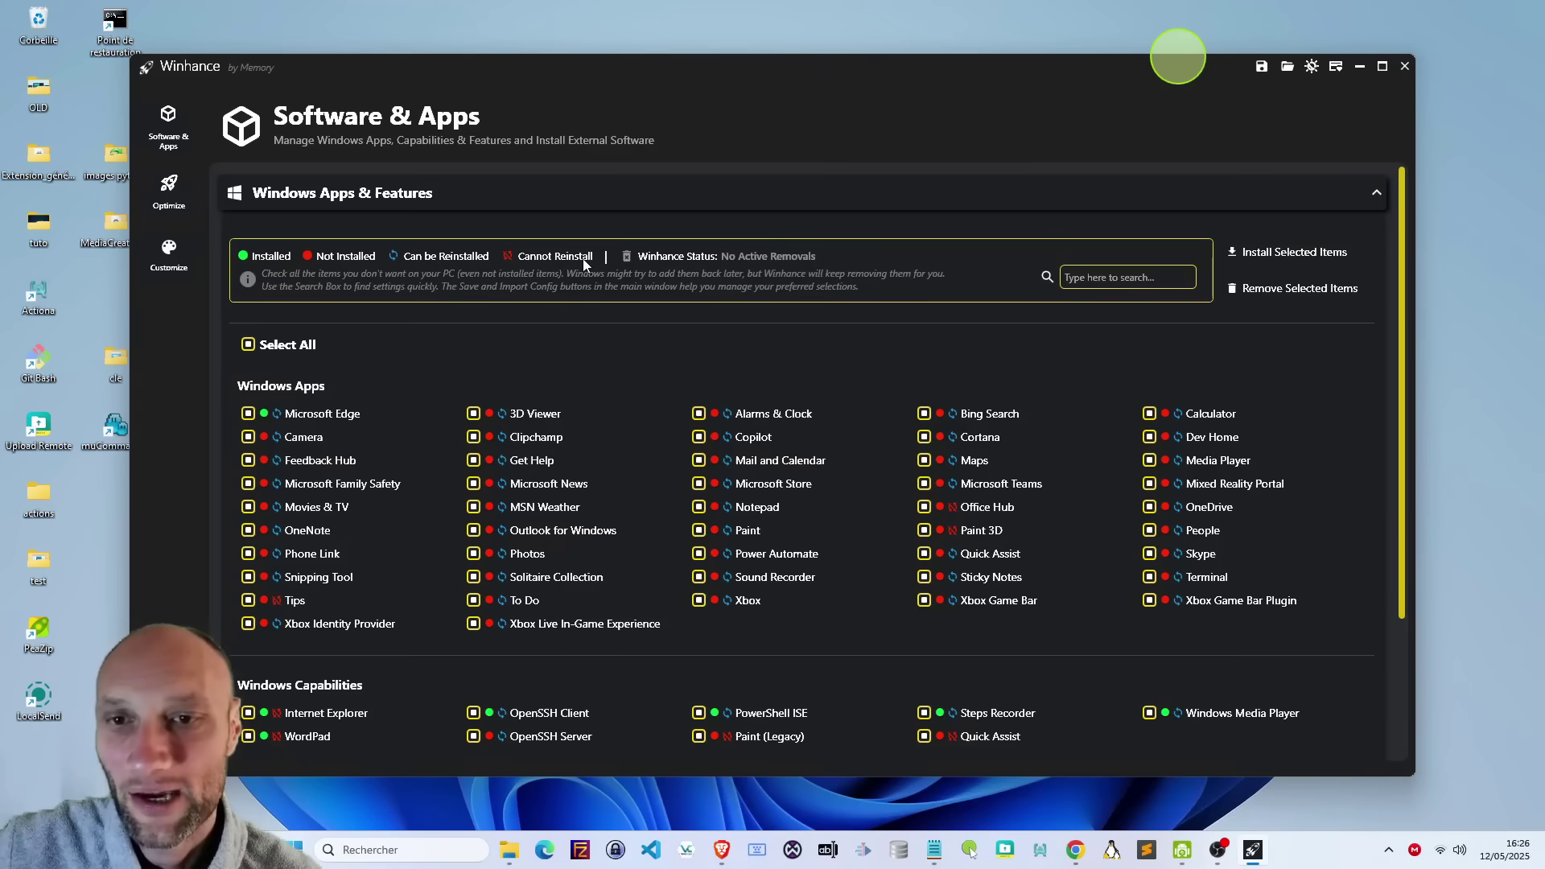
Step: Examine the Windows theme, taskbar, Start menu and Explorer options in Winhance's customization settings
left_click(169, 254)
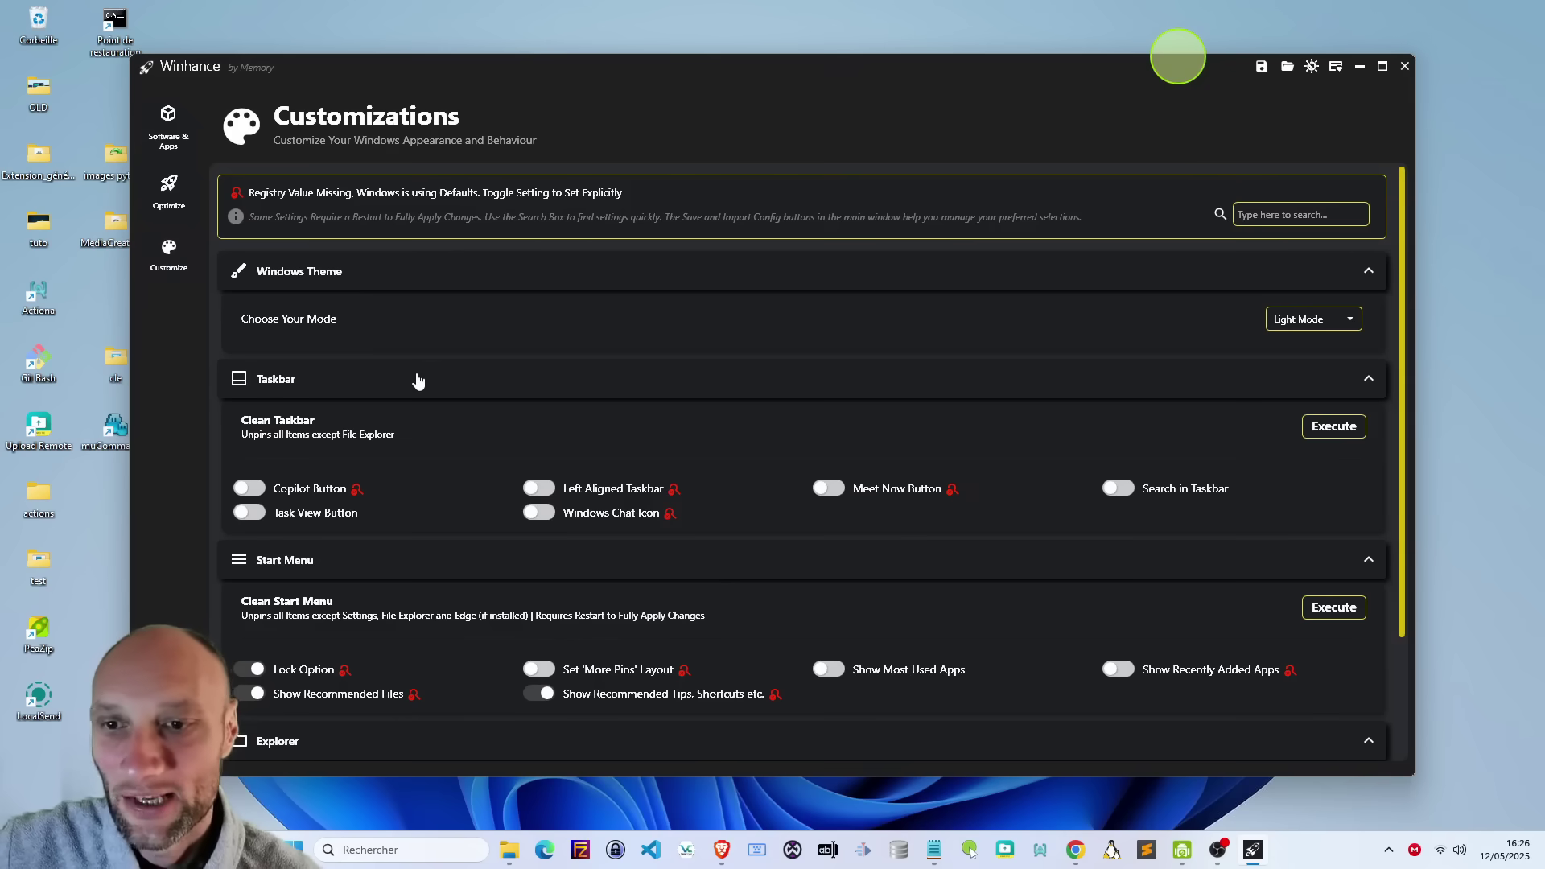
scroll(463, 412, "down", 1)
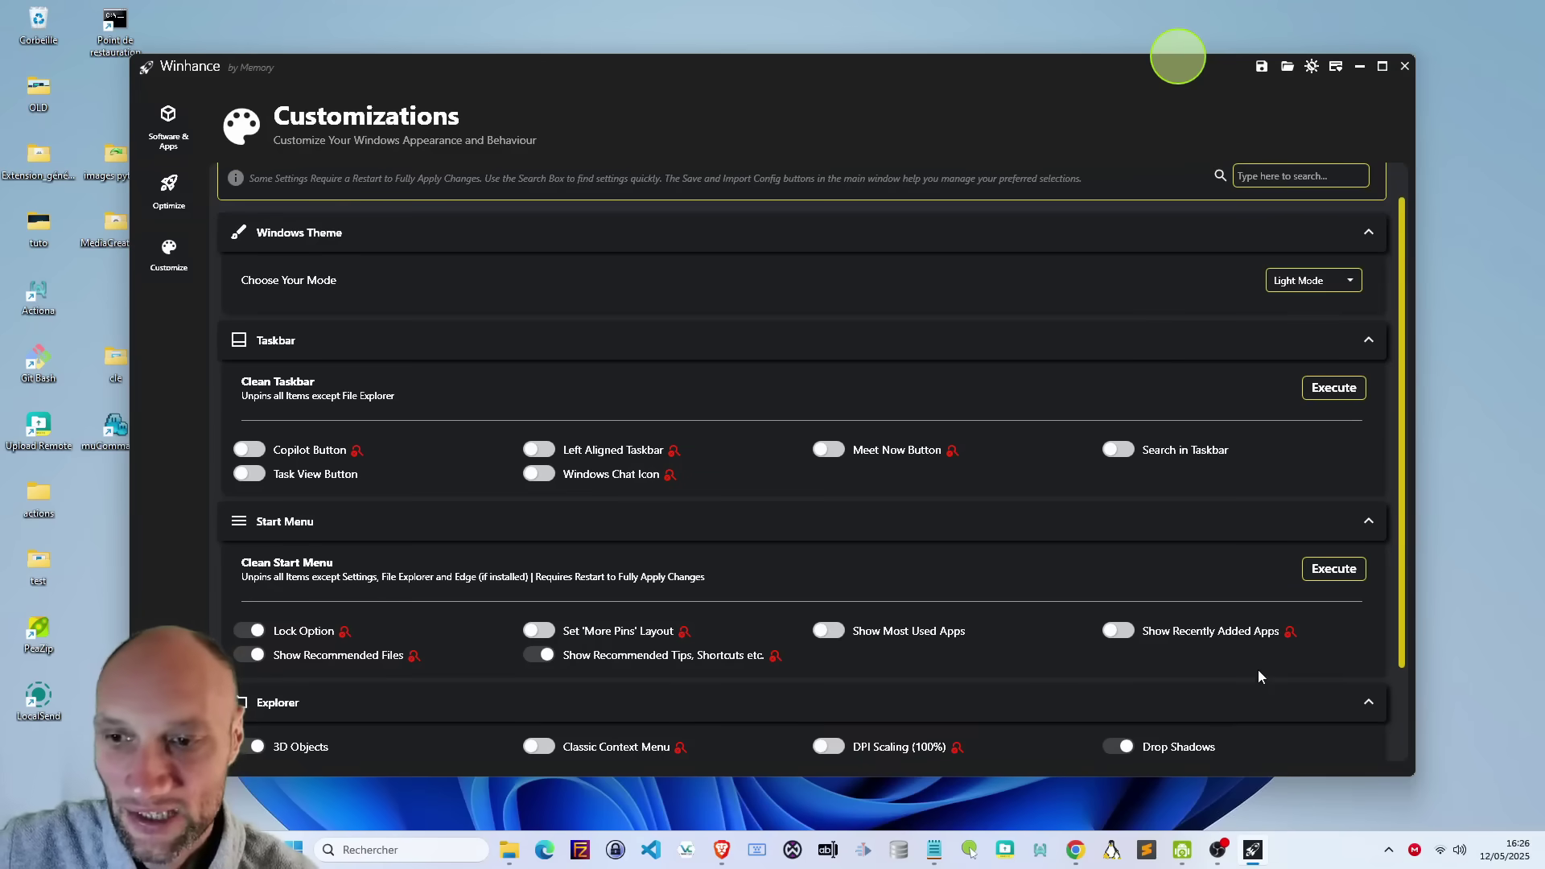
scroll(1258, 676, "down", 3)
scroll(1269, 680, "up", 3)
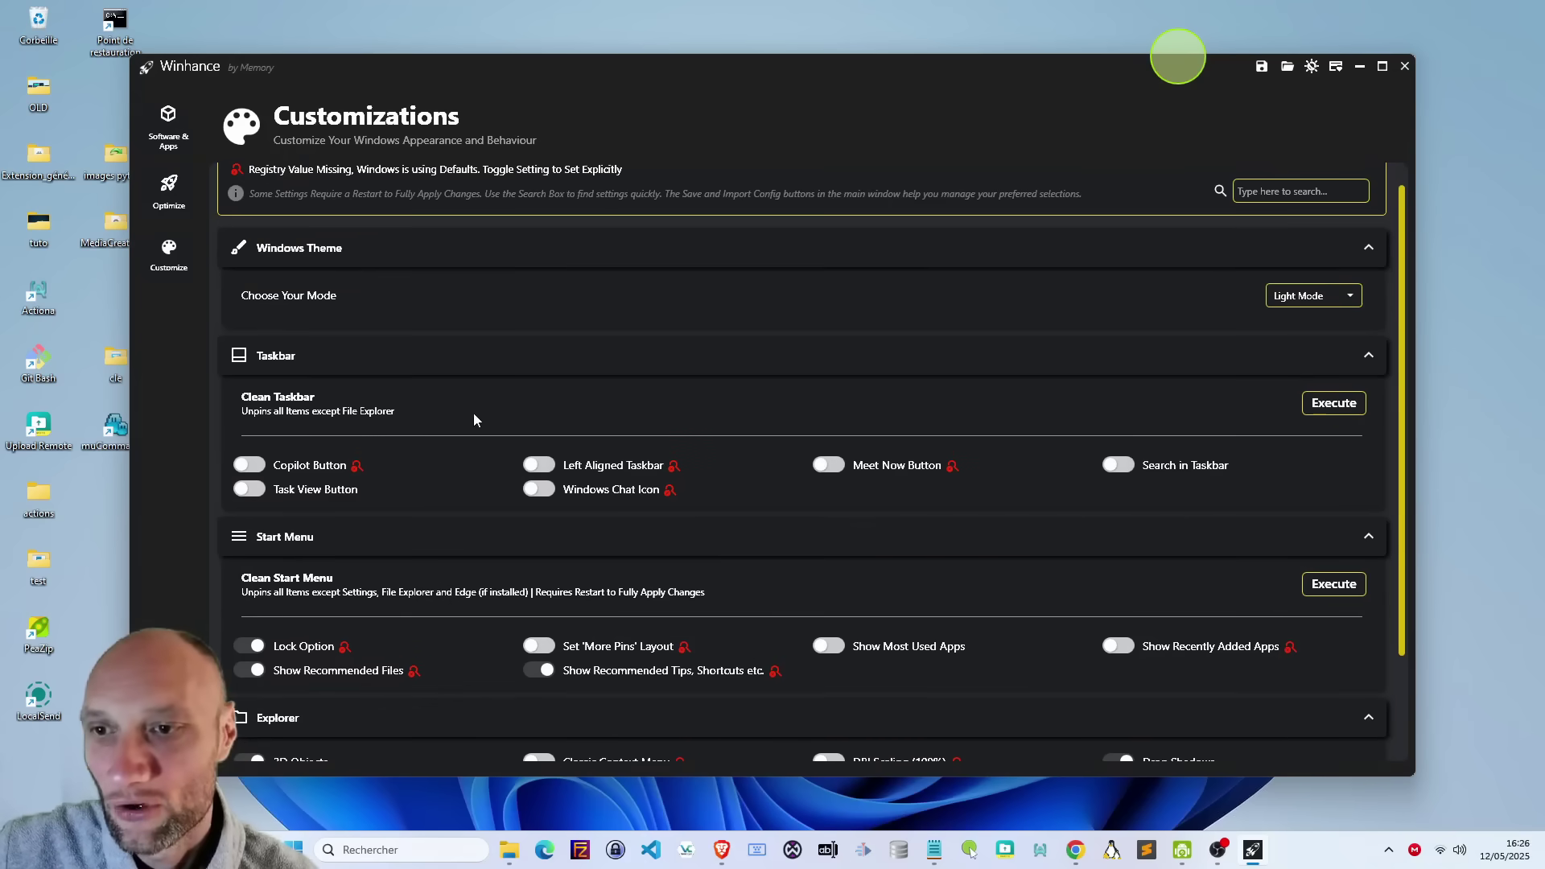
scroll(479, 419, "up", 1)
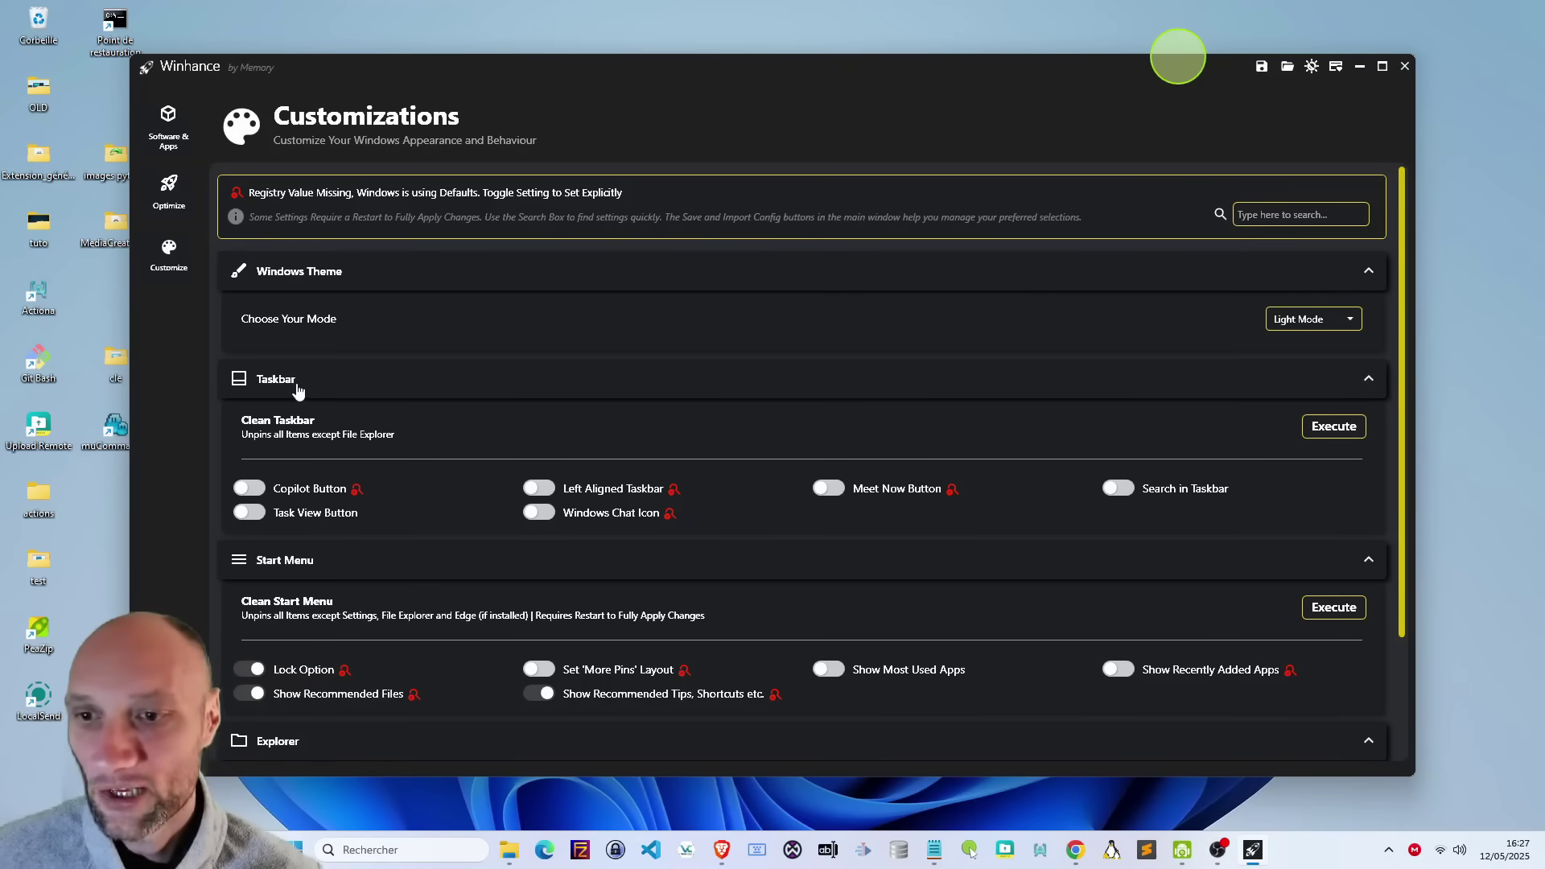
scroll(673, 490, "down", 2)
scroll(674, 485, "down", 2)
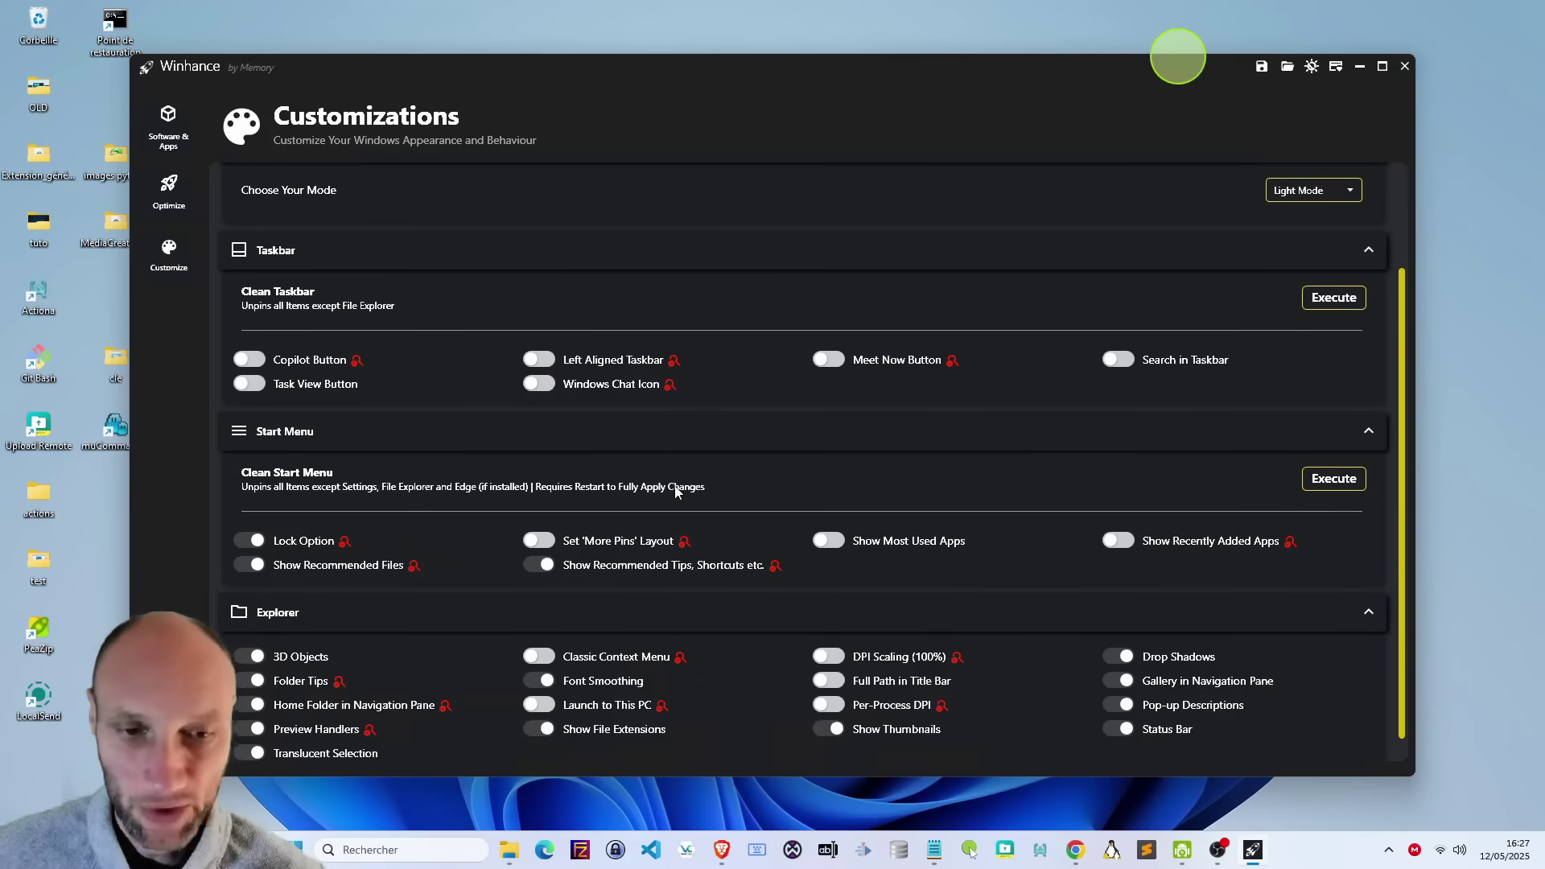
scroll(591, 550, "up", 2)
scroll(592, 555, "up", 1)
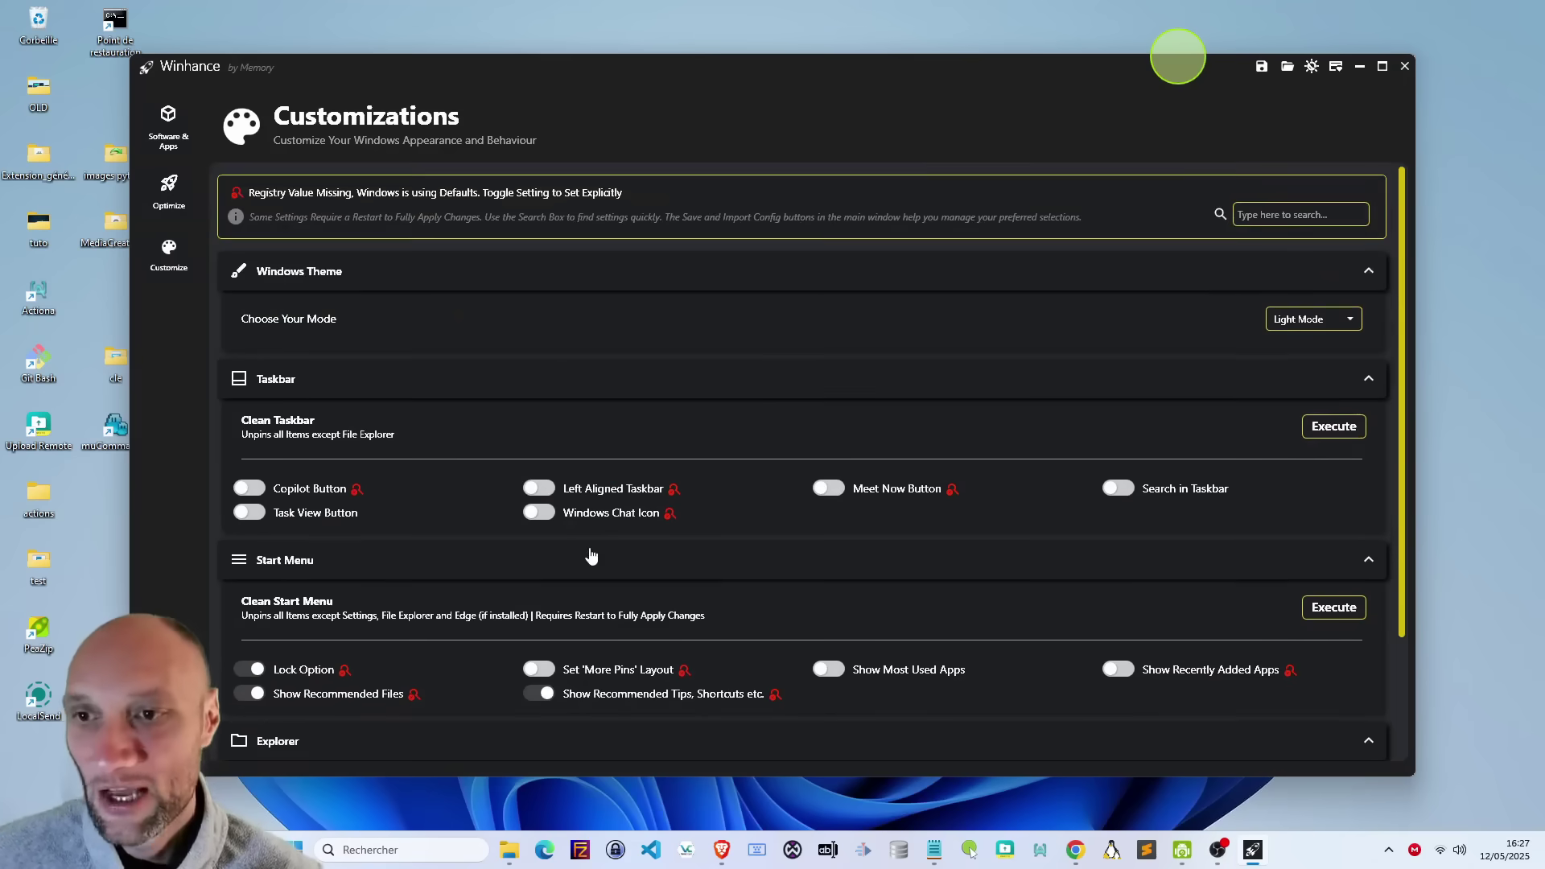
Step: Examine the Windows apps, capabilities and optional features listed in the Software & Apps section
left_click(164, 140)
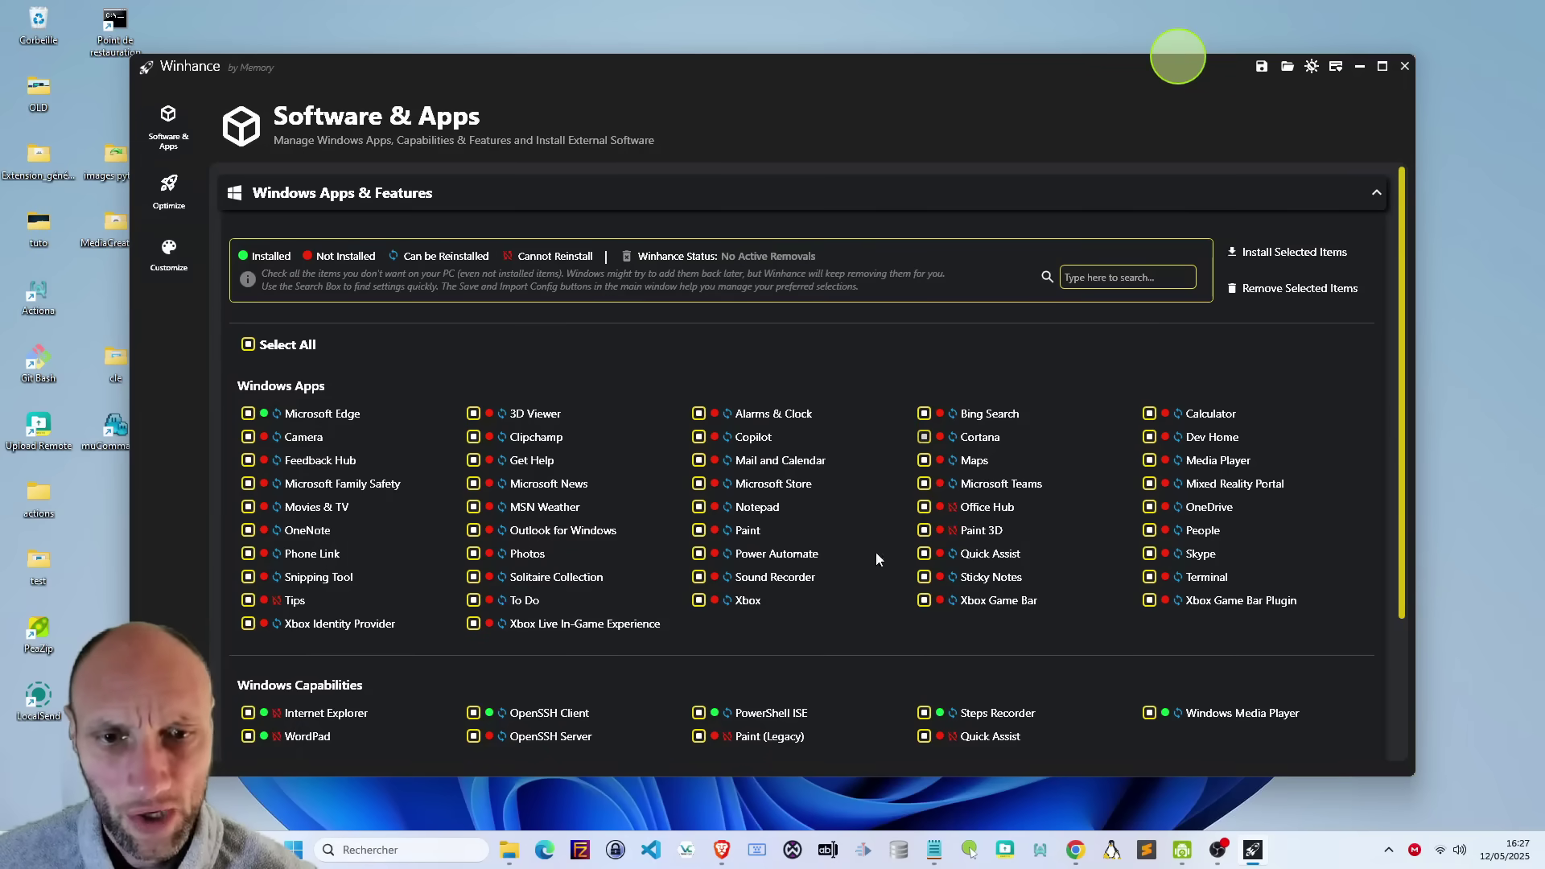
scroll(901, 585, "down", 3)
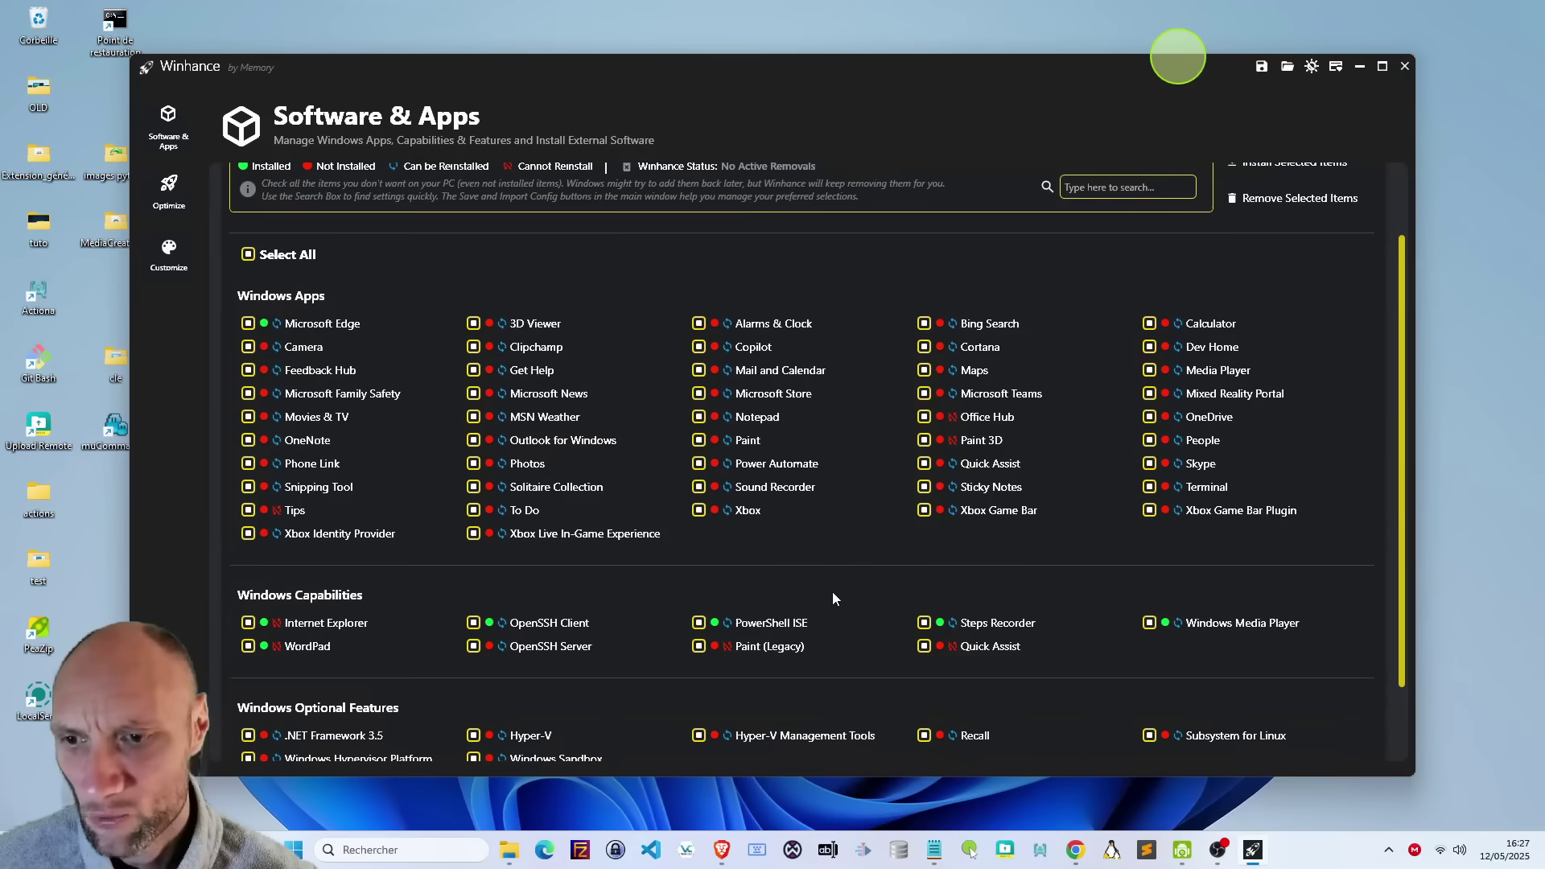
scroll(306, 623, "down", 1)
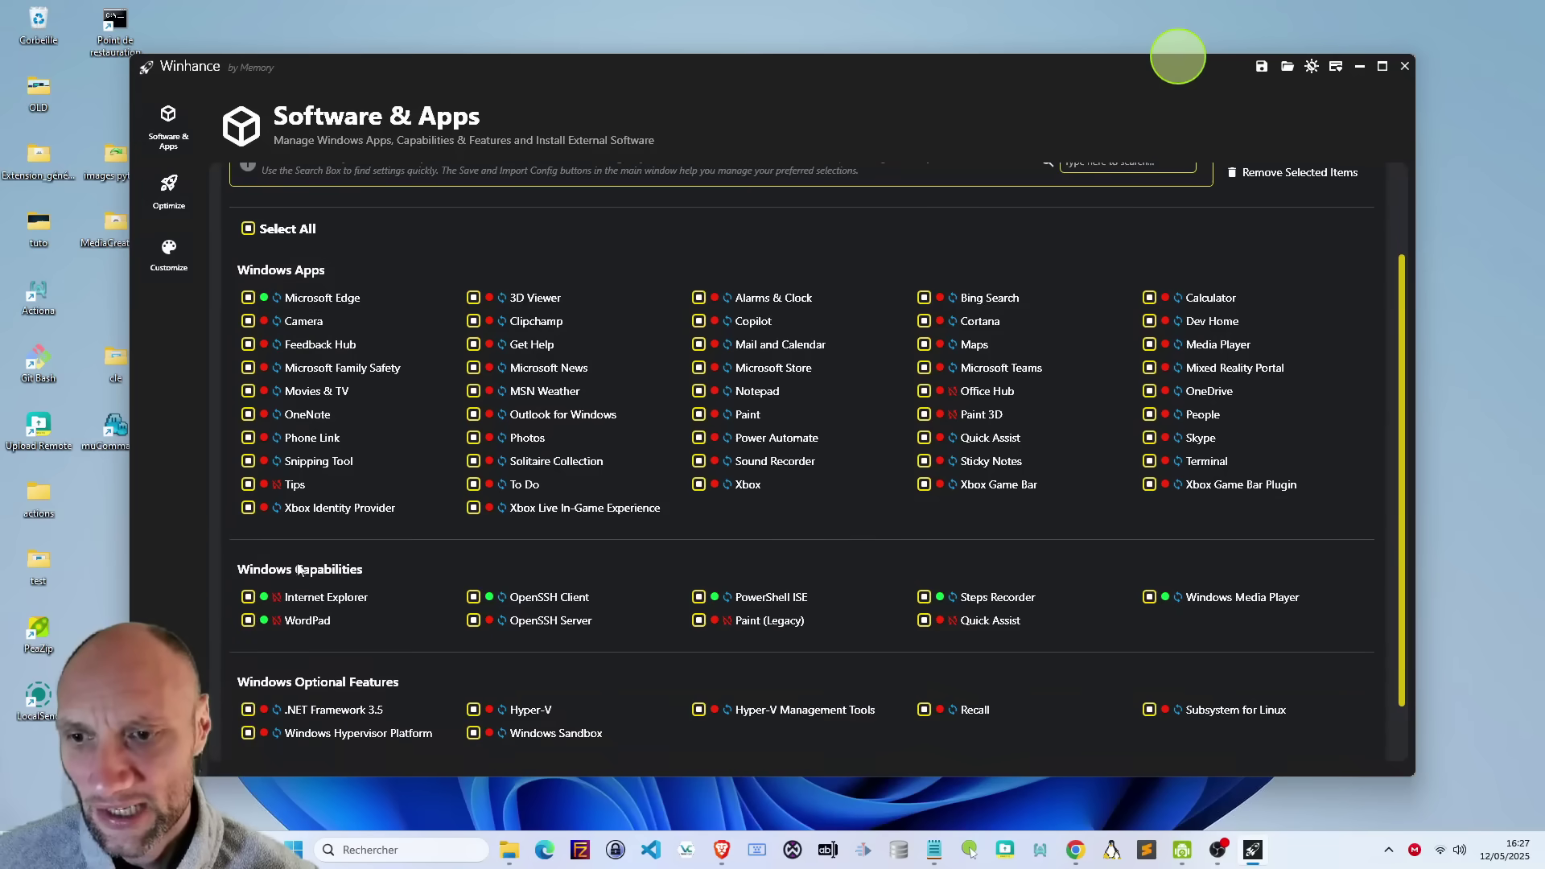
scroll(365, 603, "down", 2)
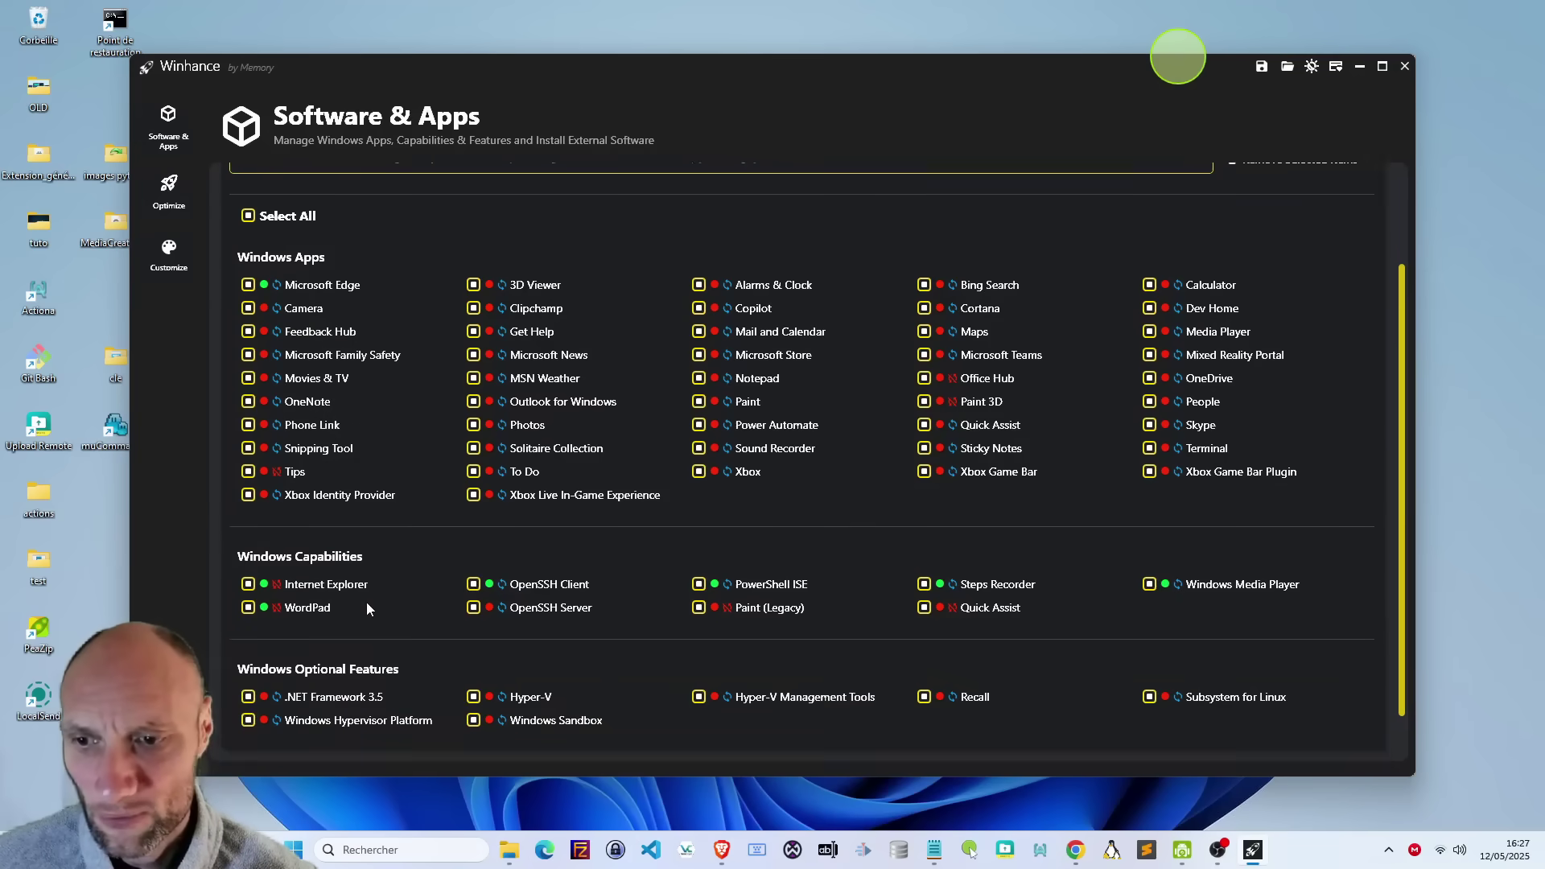
scroll(365, 609, "down", 1)
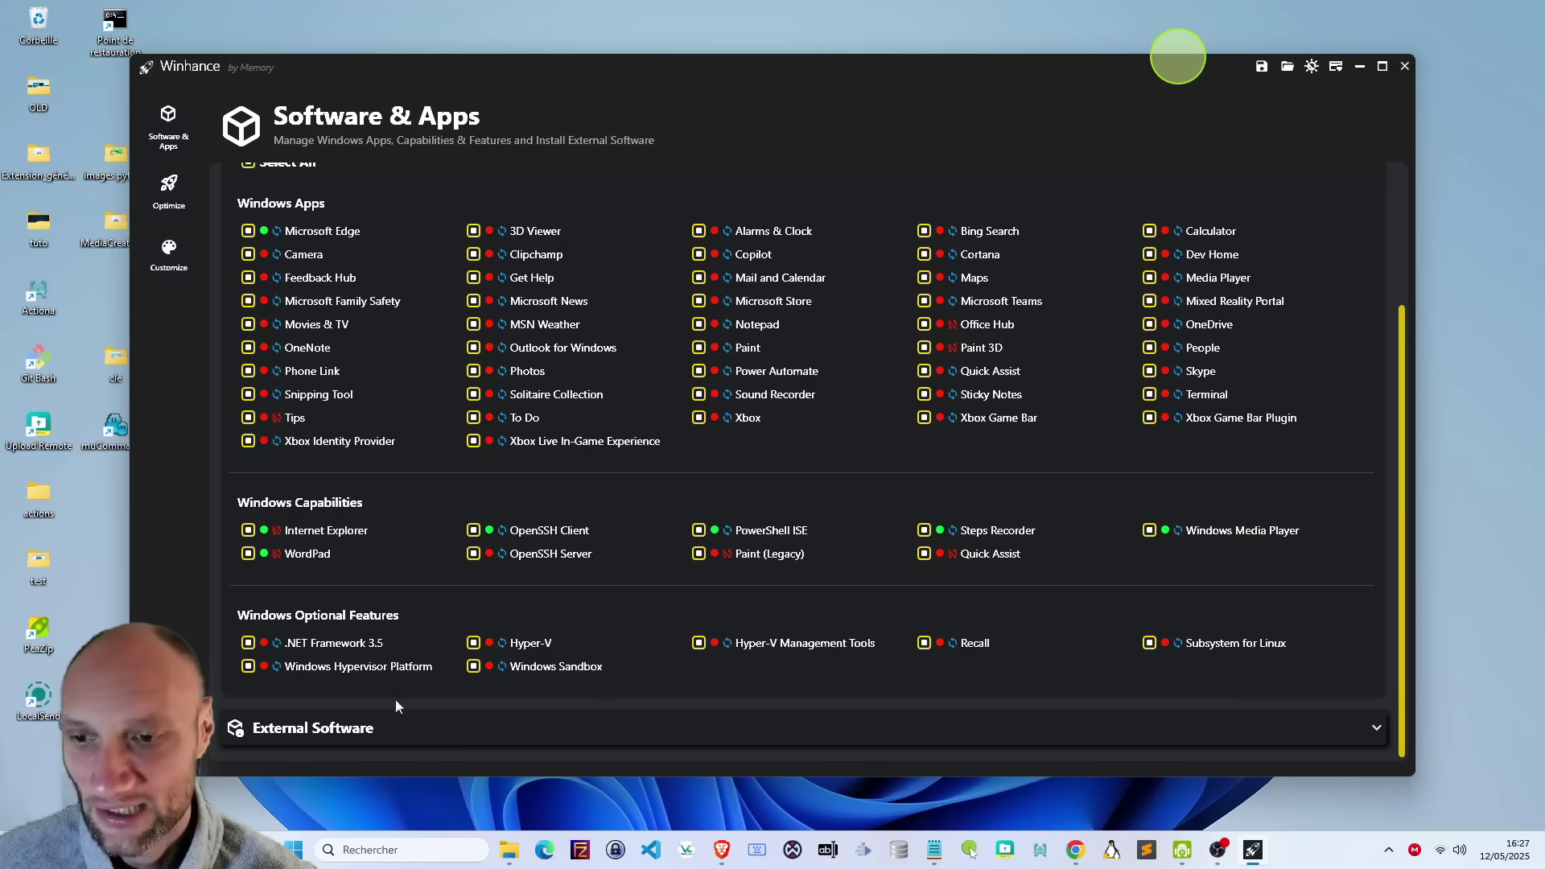
Step: Expand the External Software section and examine its installable programs by category, from Browsers through to Remote Access
left_click(1375, 728)
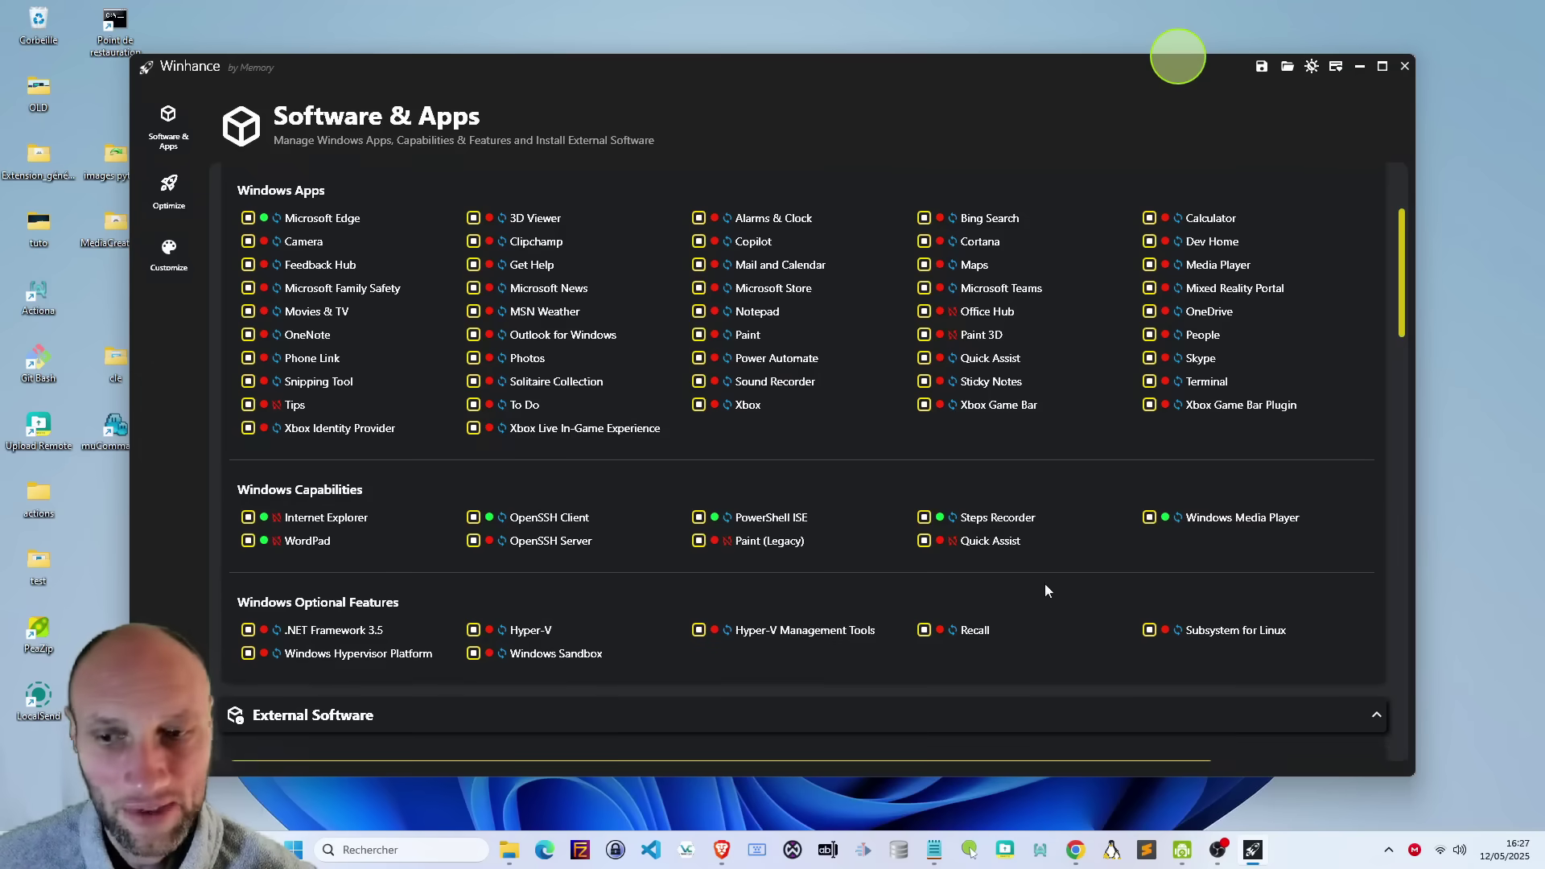
scroll(990, 583, "down", 2)
scroll(612, 605, "down", 3)
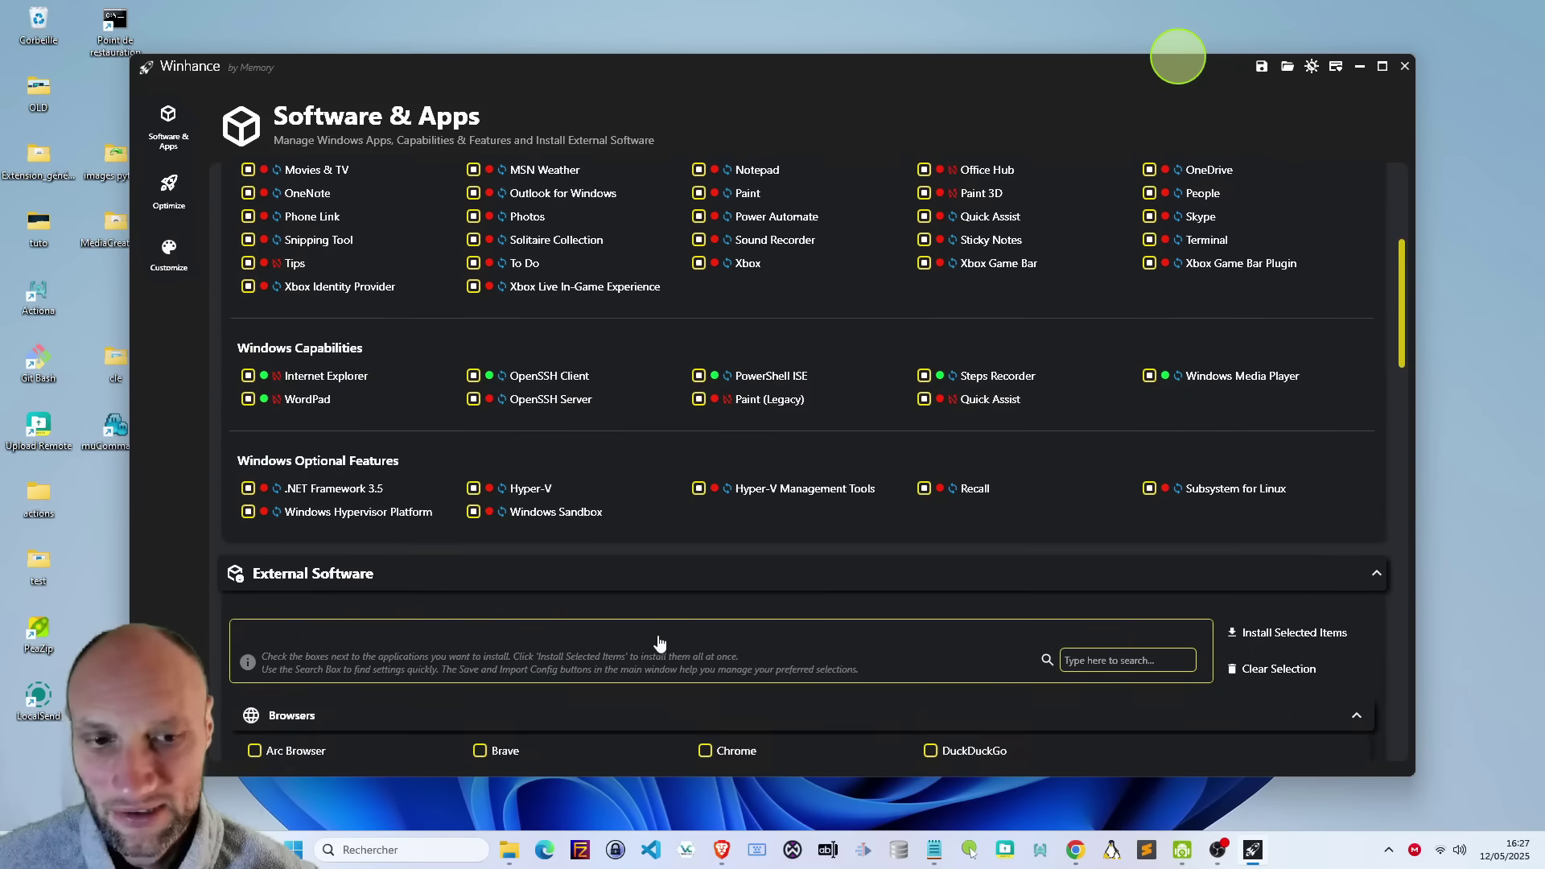
scroll(658, 638, "down", 2)
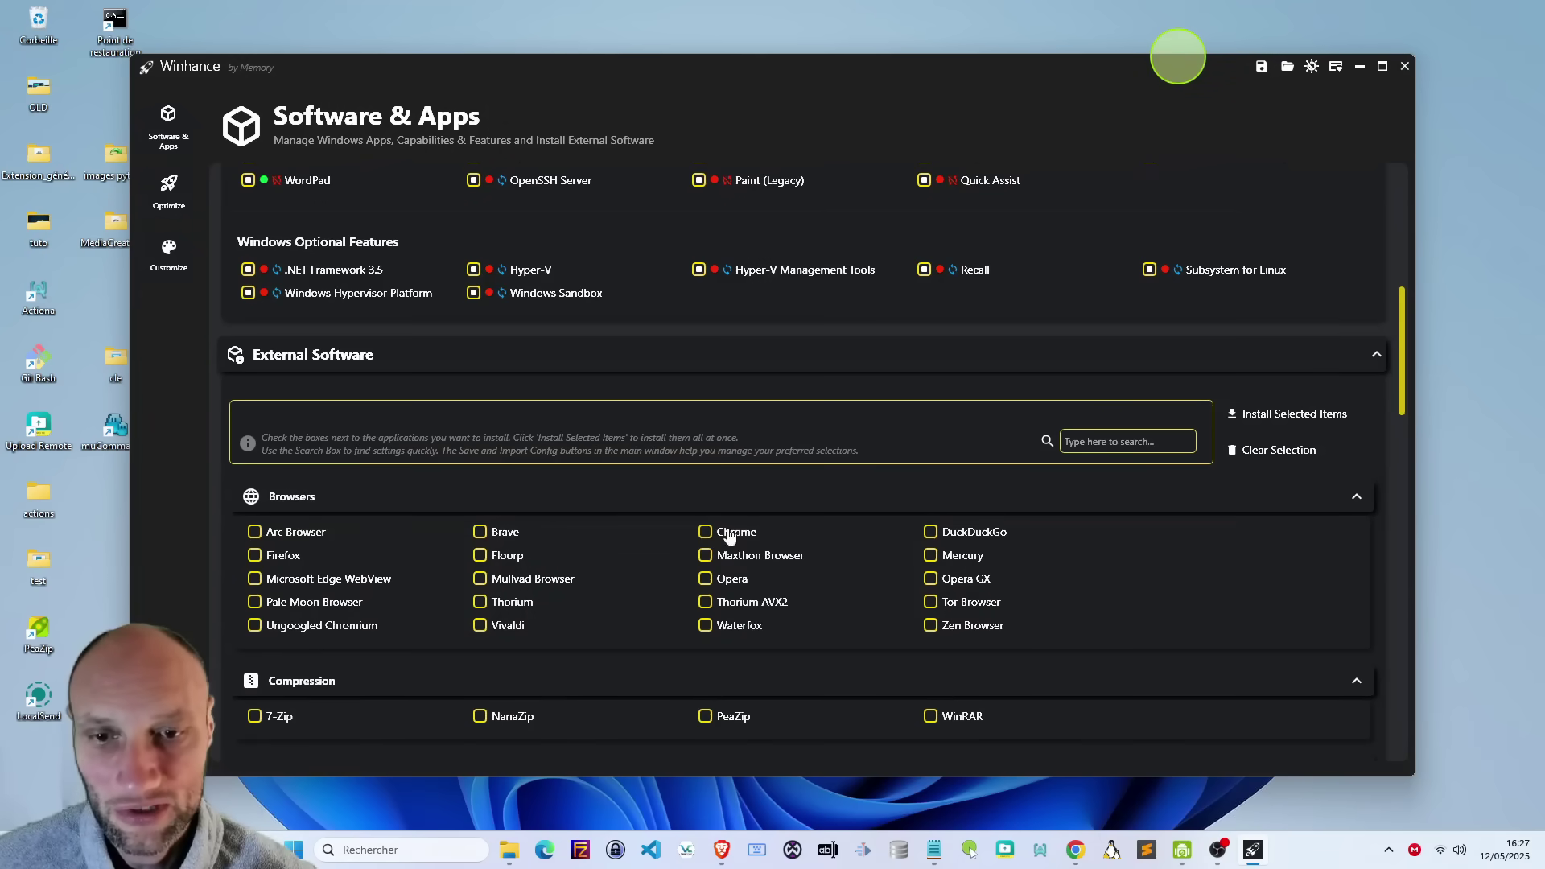
scroll(942, 618, "down", 1)
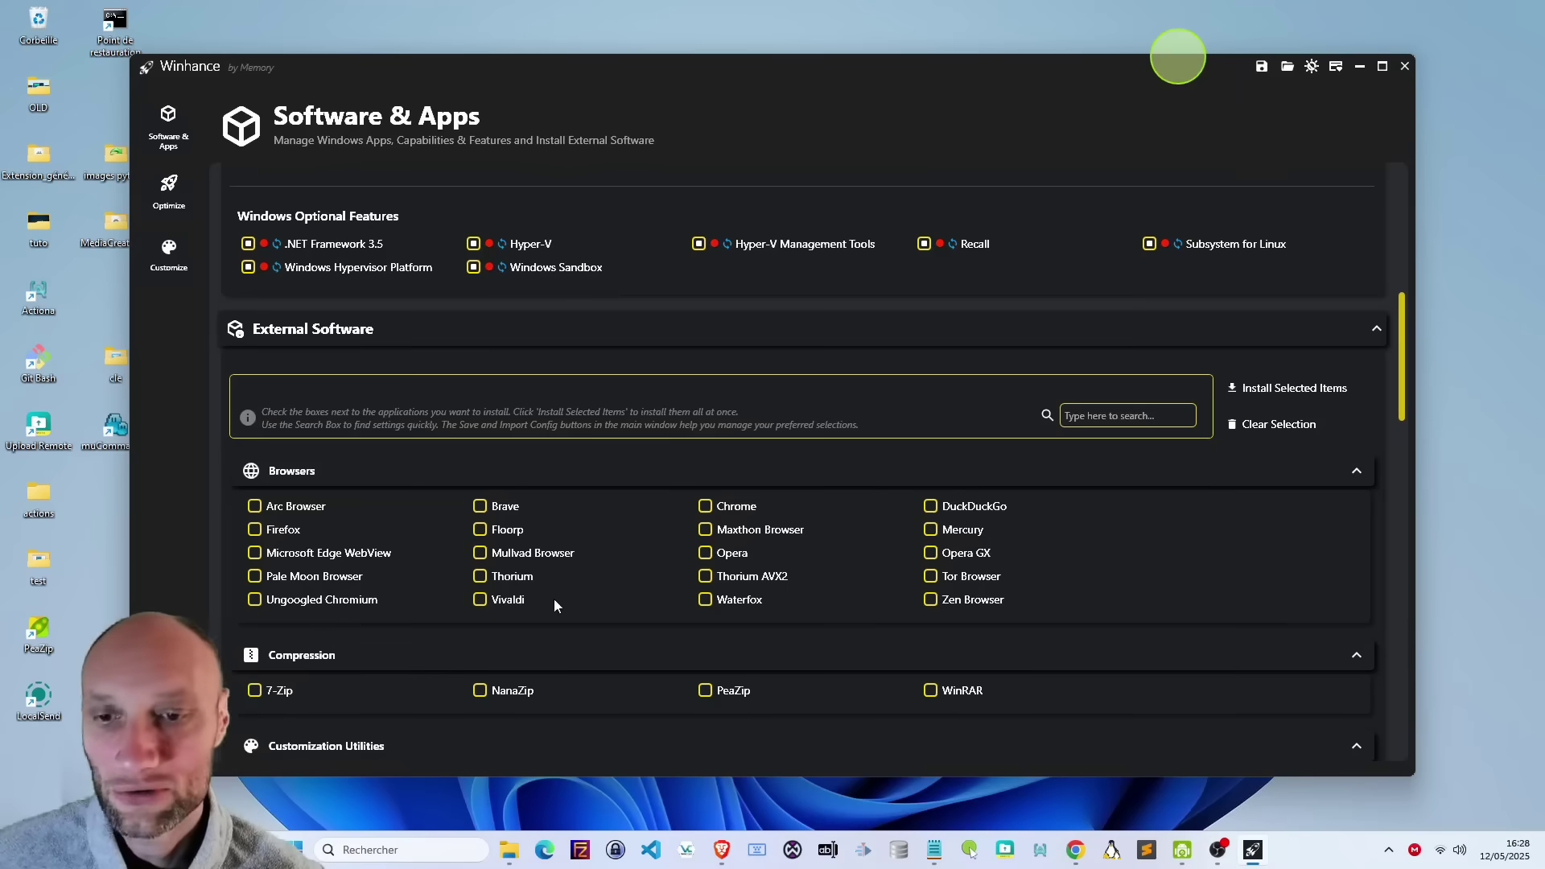
scroll(583, 571, "down", 1)
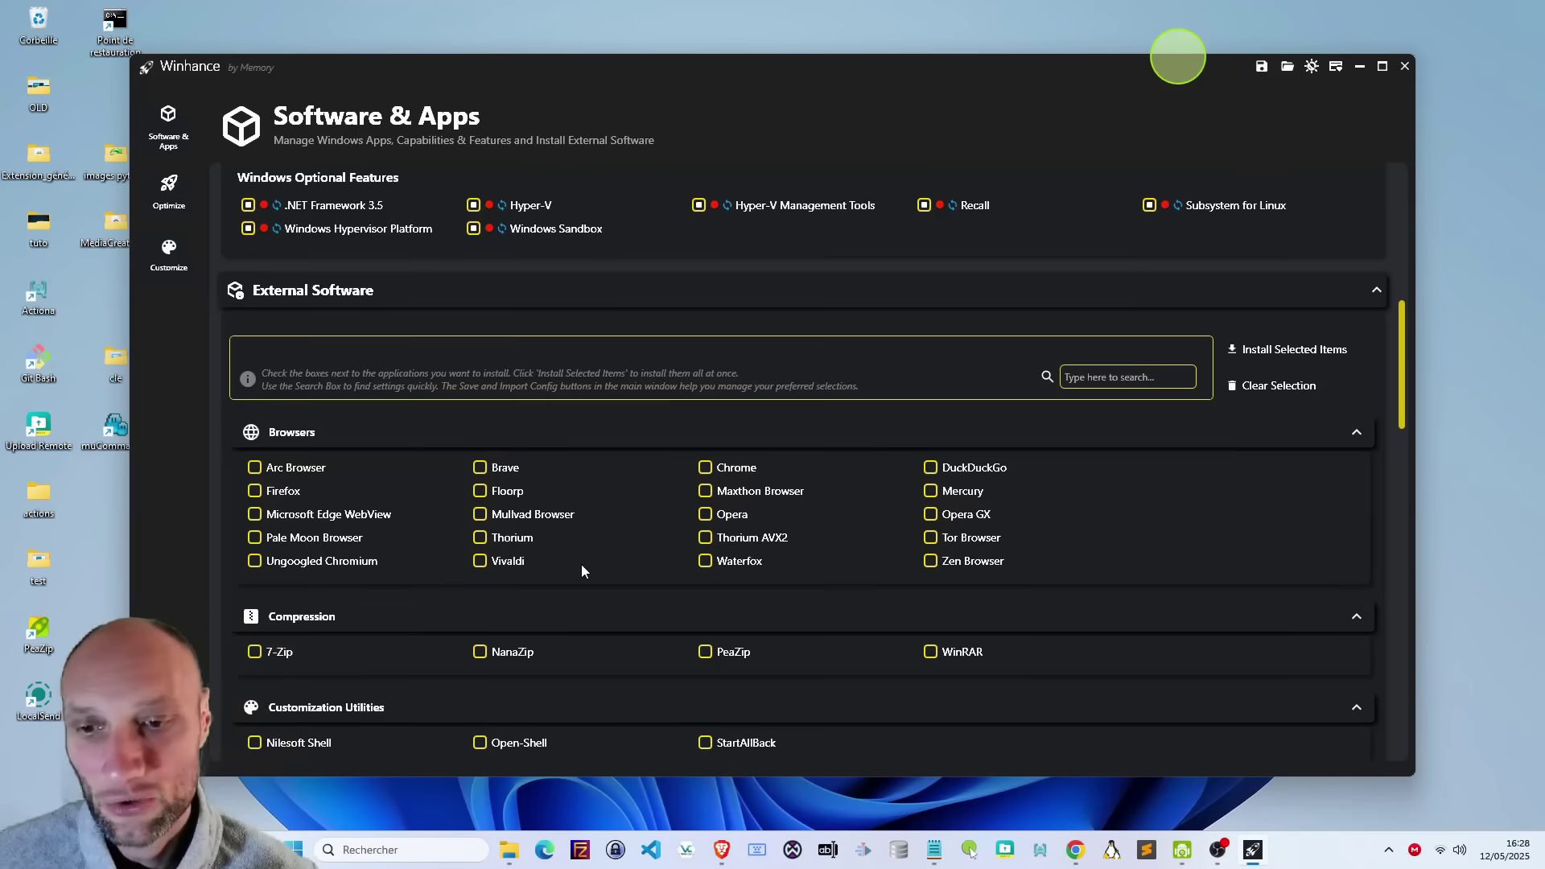
scroll(581, 563, "down", 3)
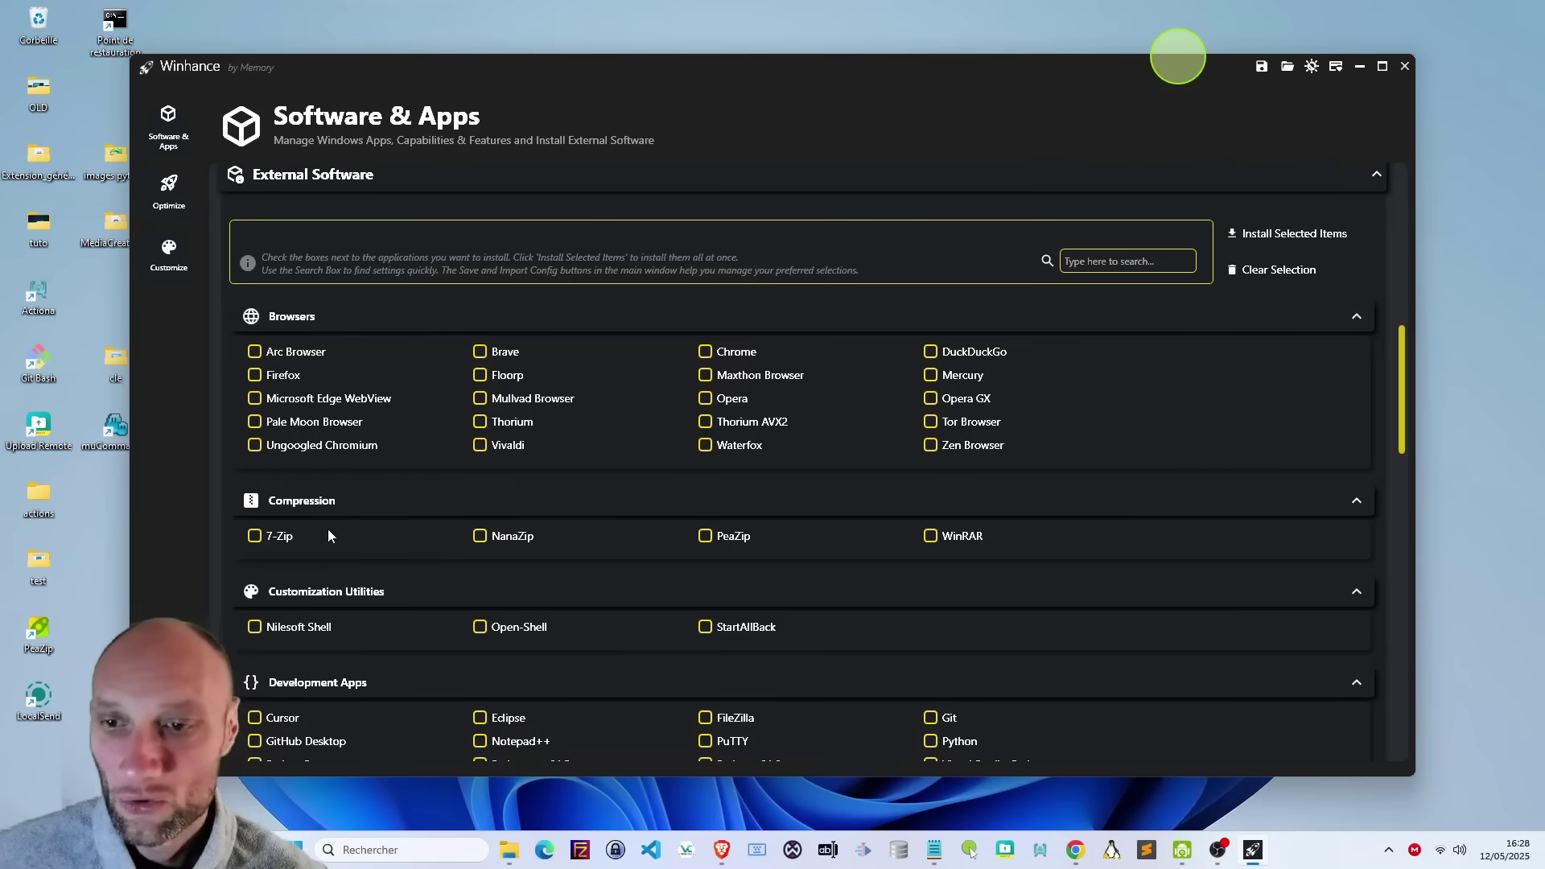
scroll(351, 551, "down", 1)
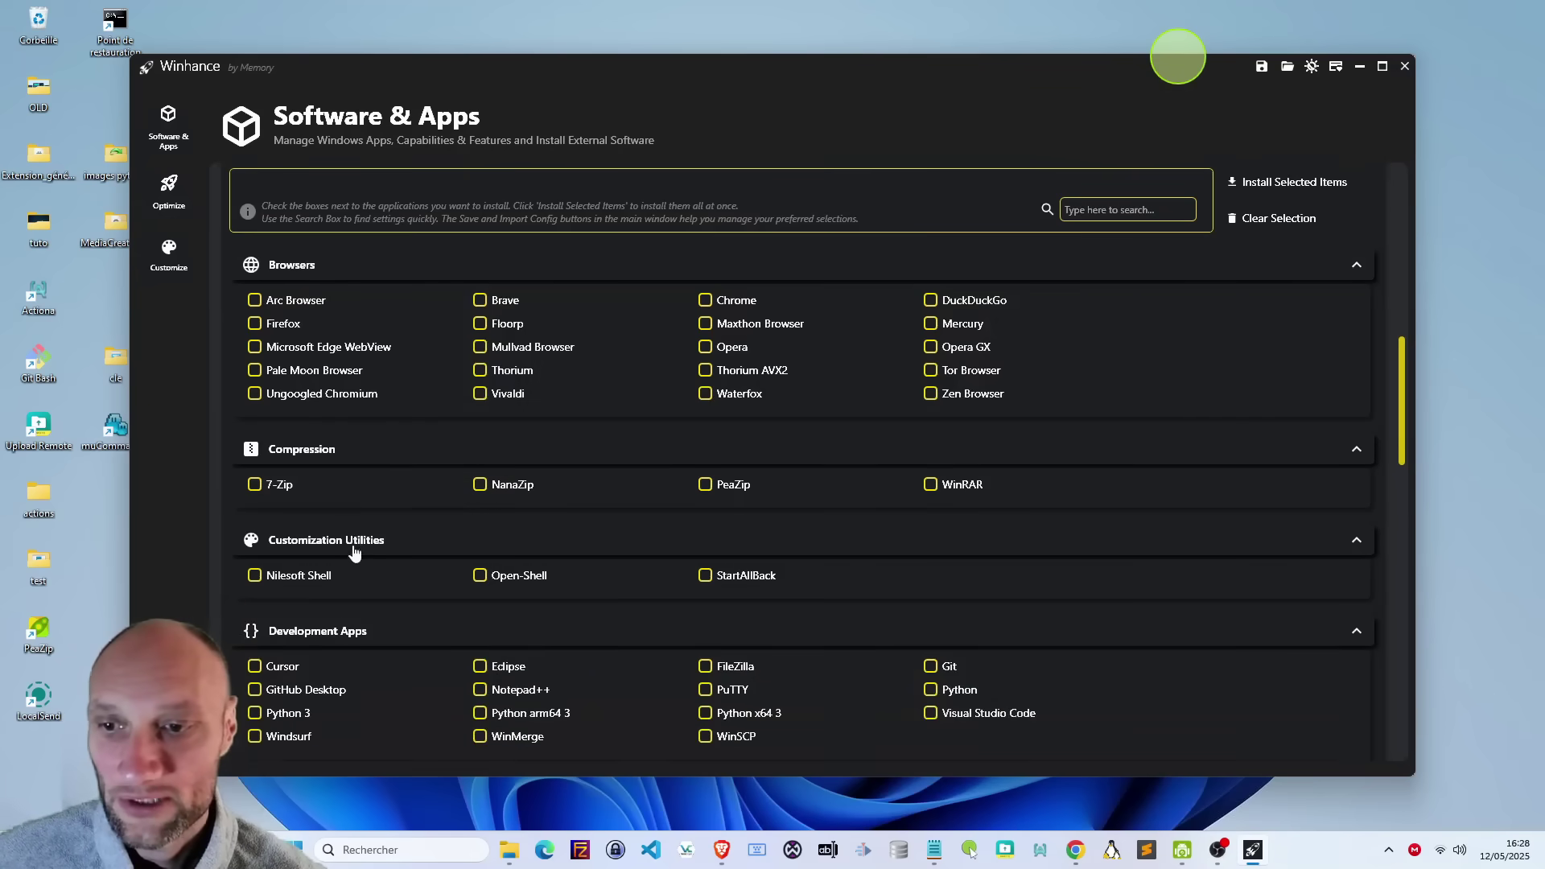
scroll(312, 553, "down", 1)
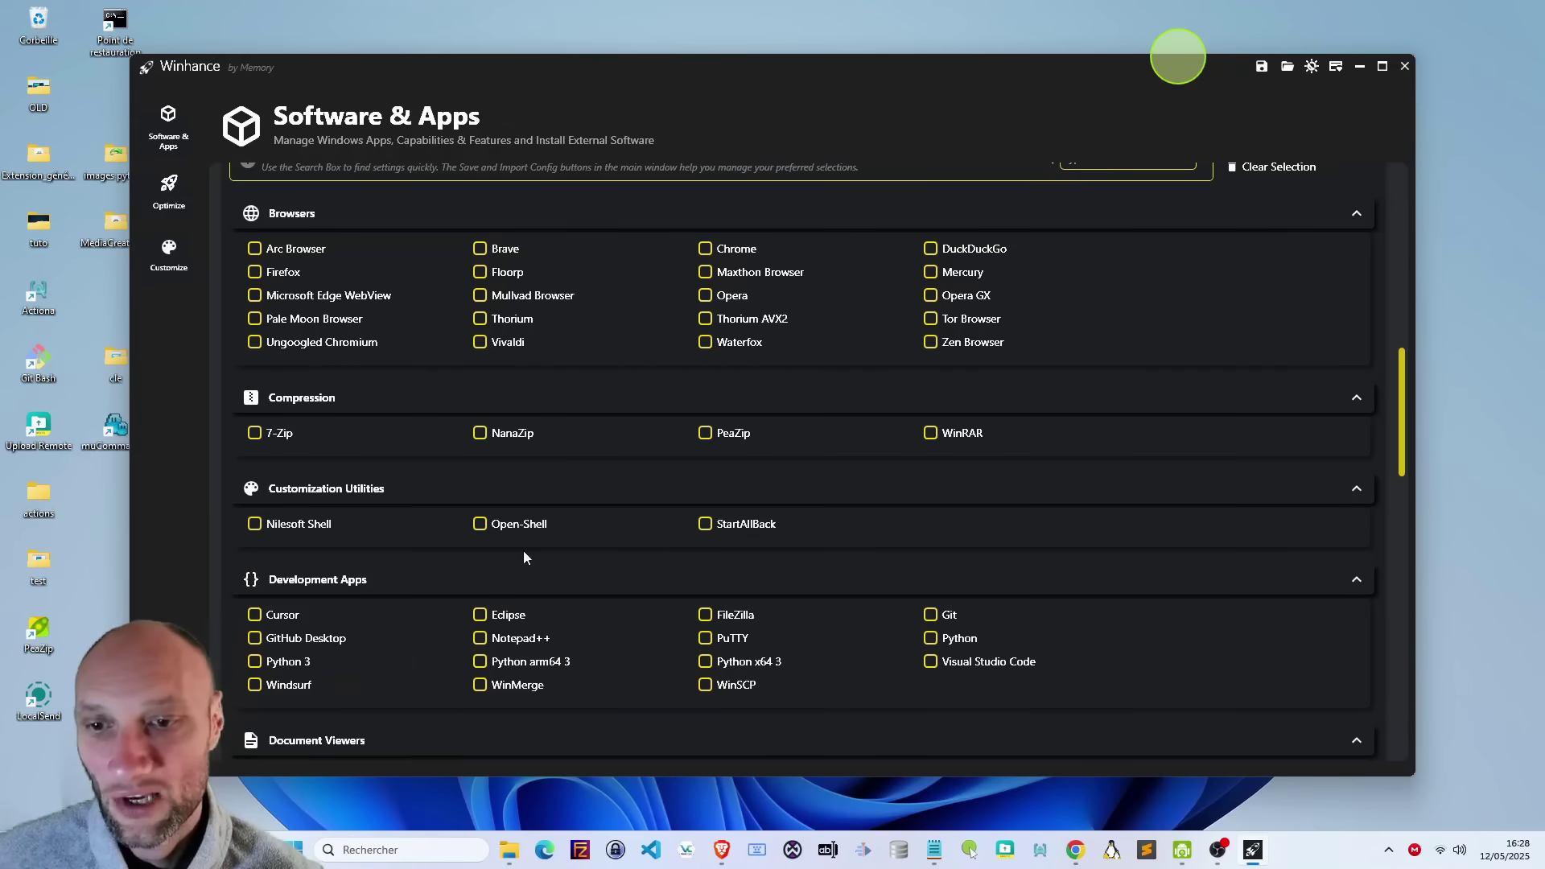
scroll(388, 635, "down", 1)
scroll(394, 588, "down", 2)
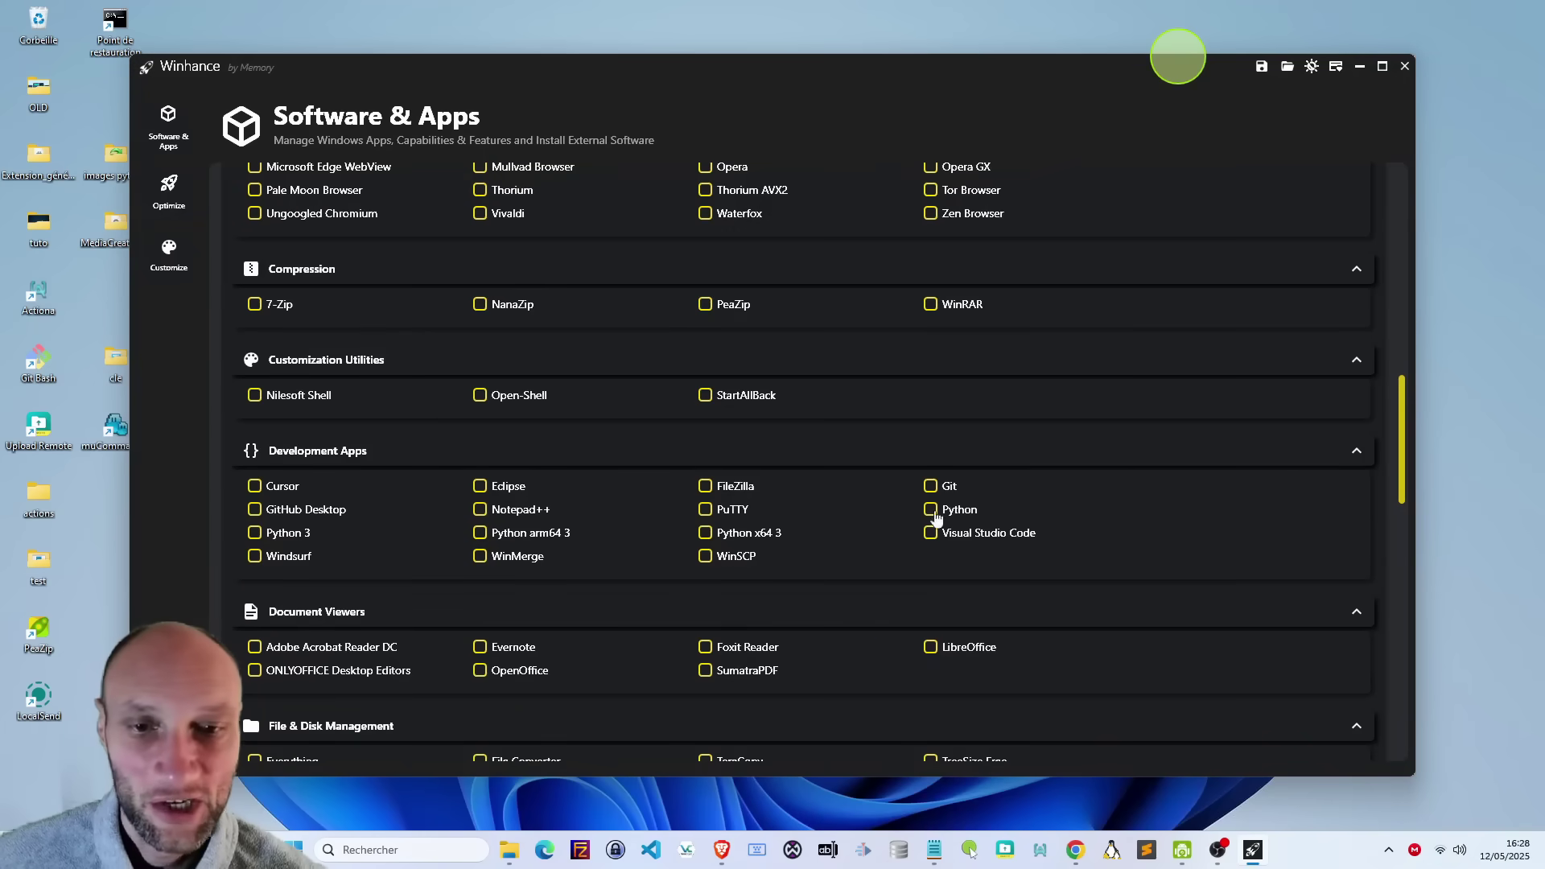
scroll(634, 510, "down", 3)
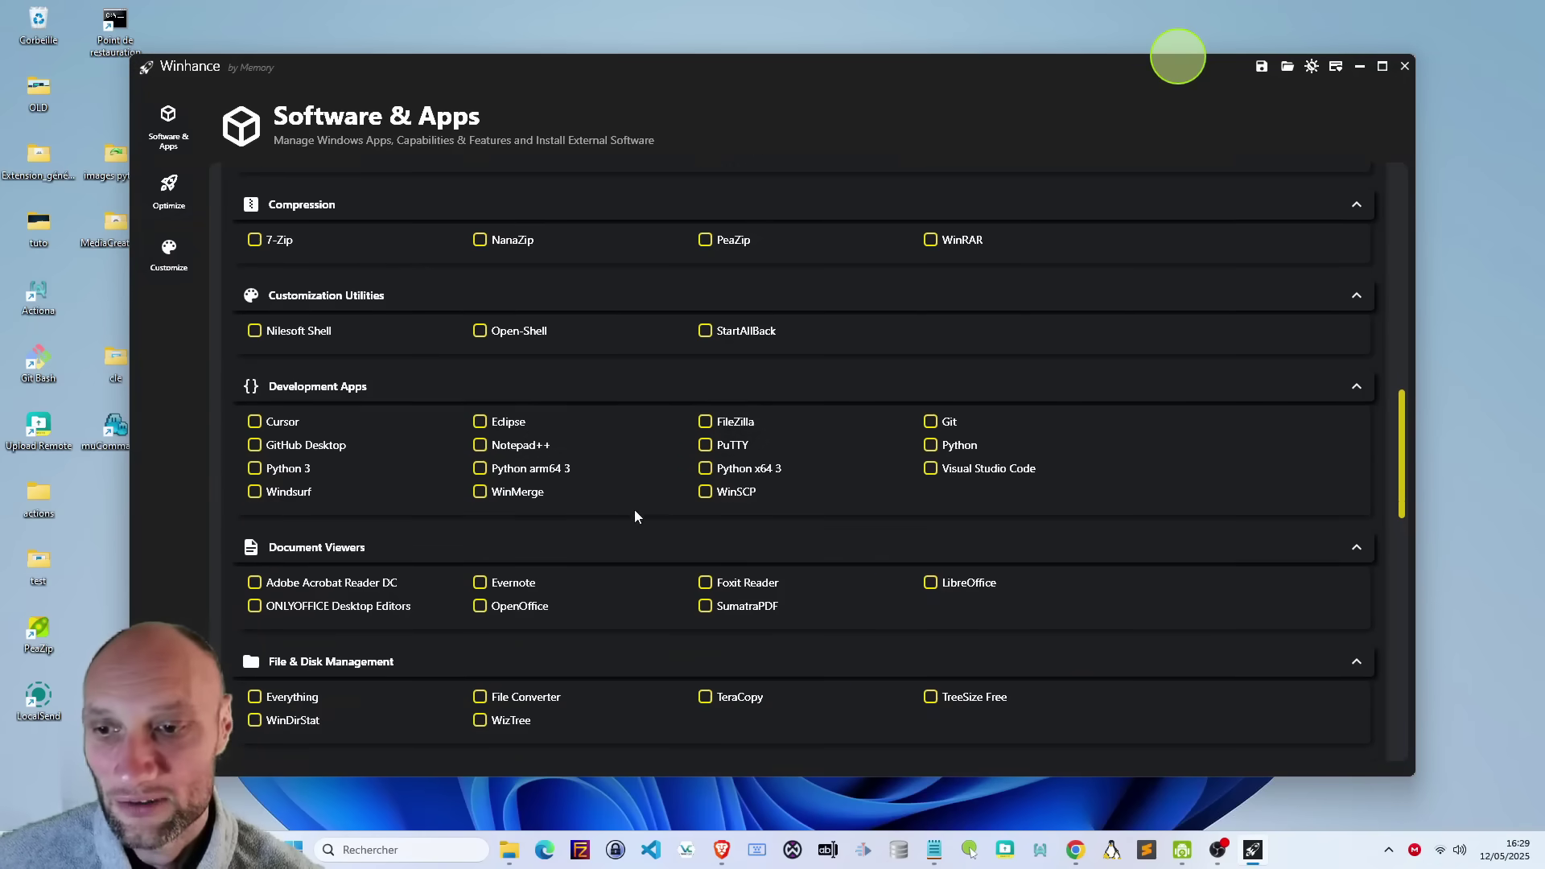
scroll(634, 514, "down", 8)
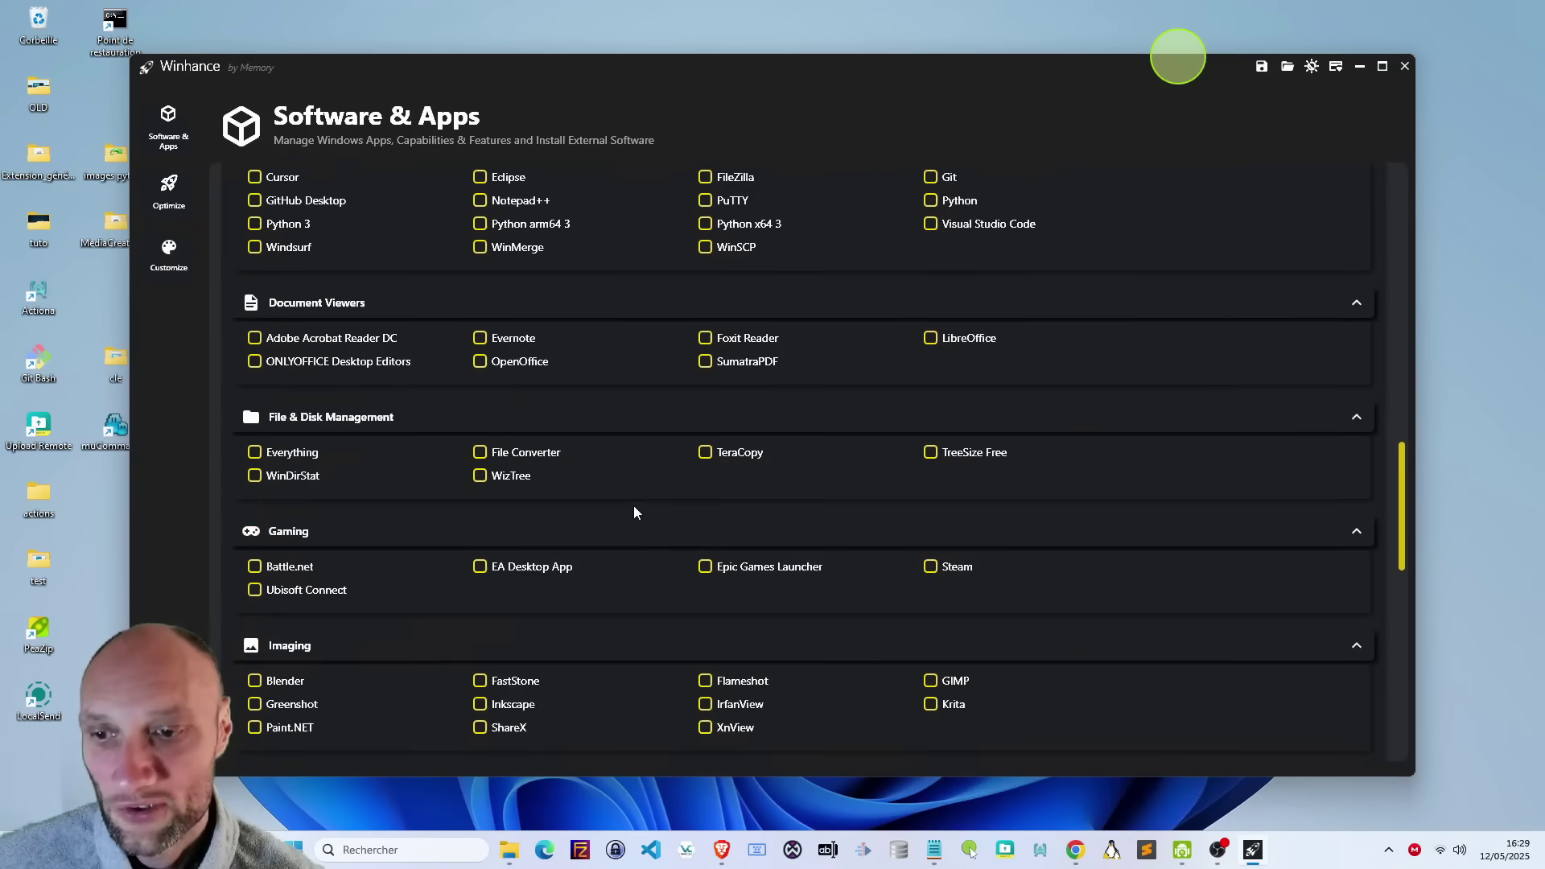
scroll(634, 508, "down", 7)
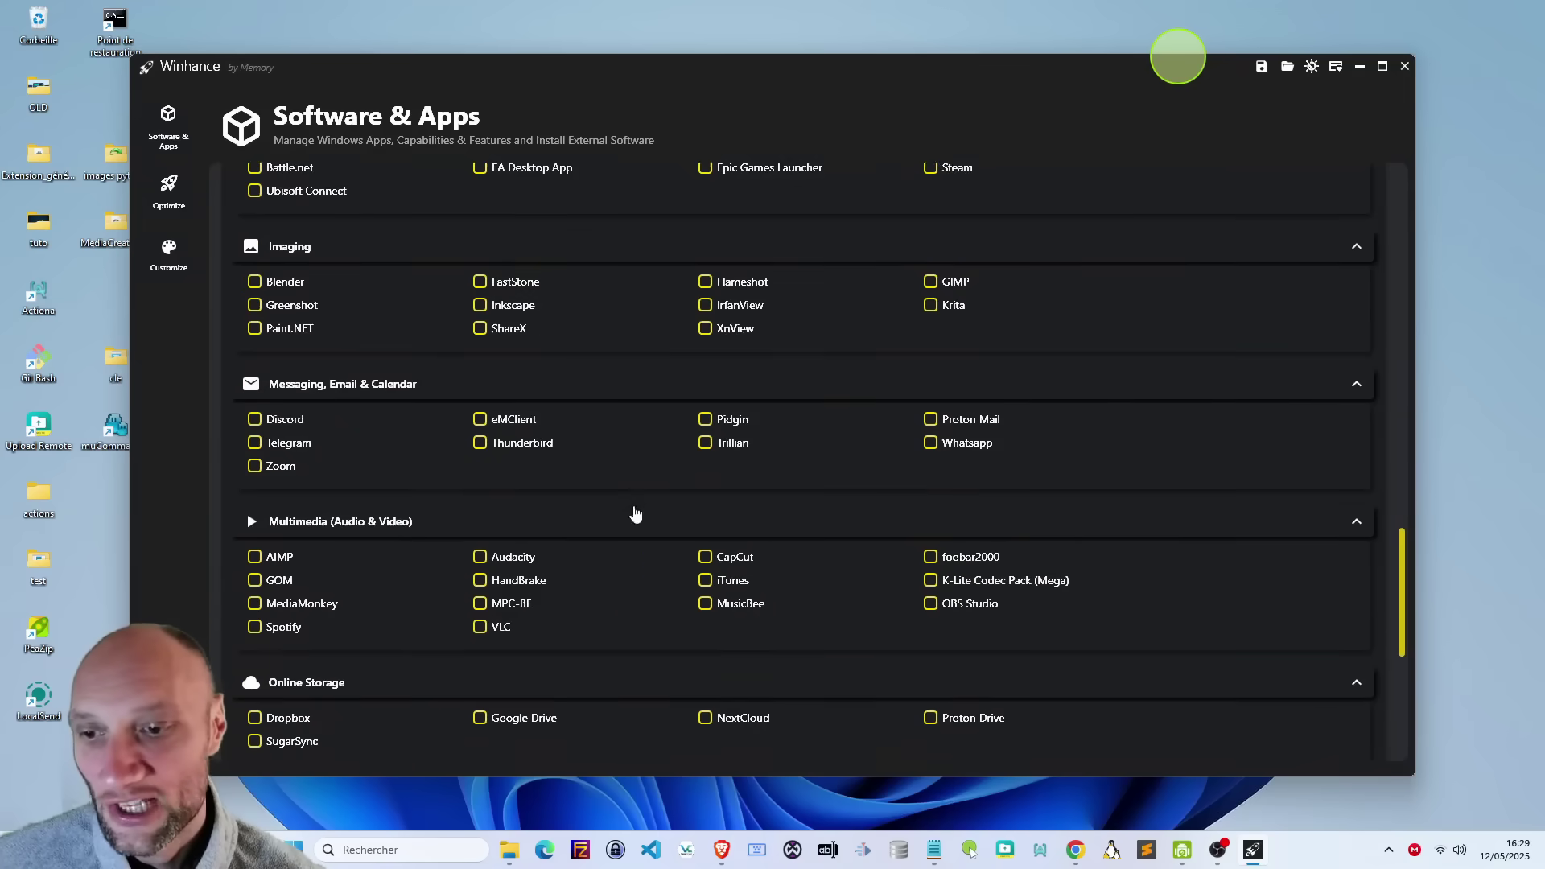
scroll(634, 512, "down", 6)
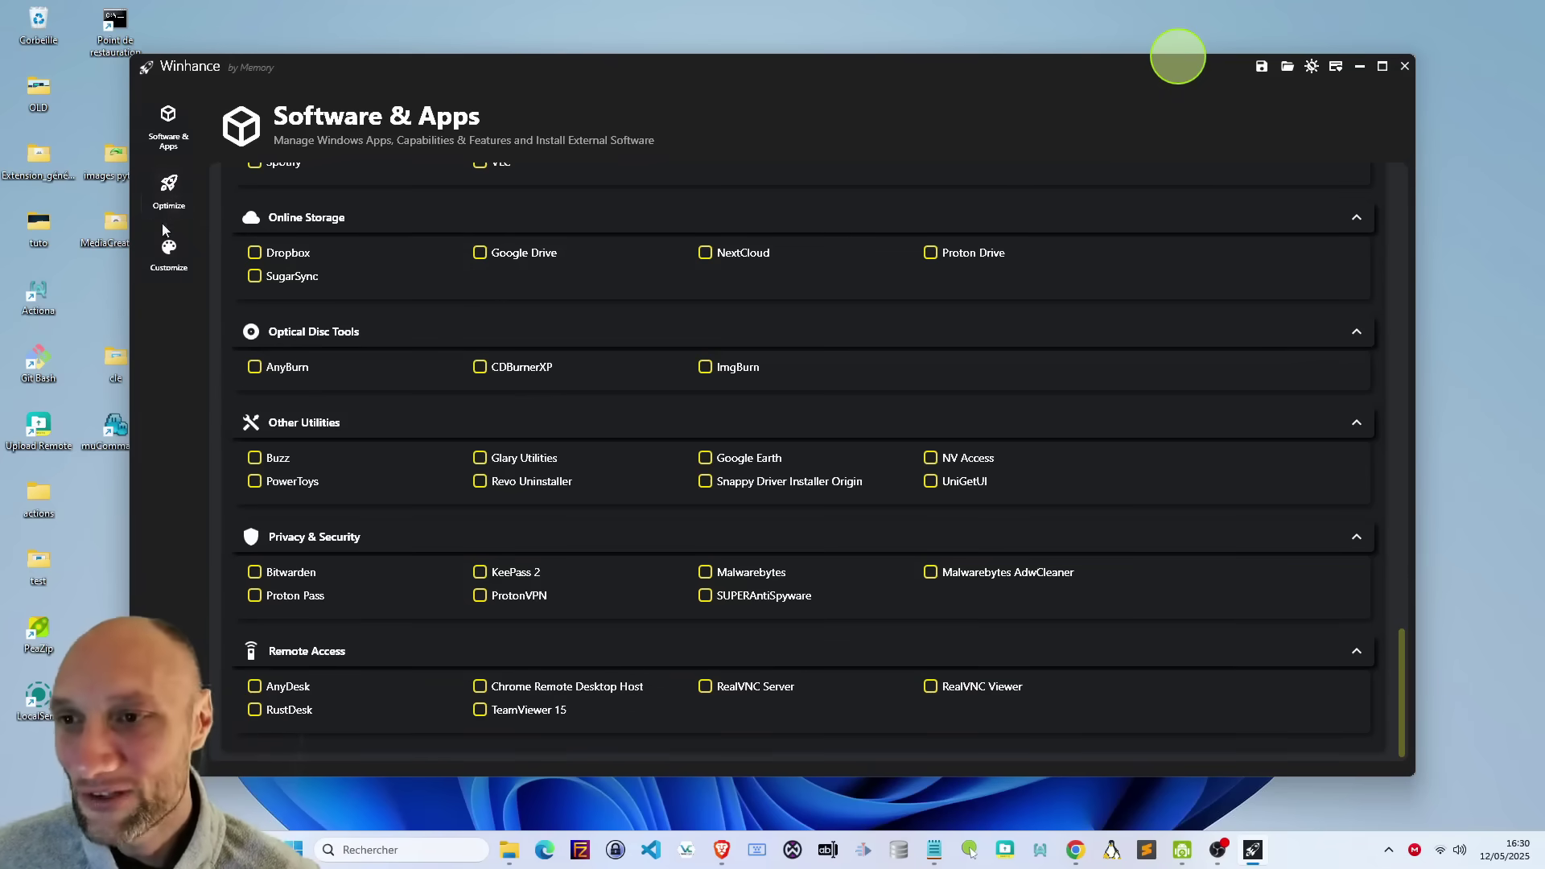
Step: Open the optimization settings and try other User Account Control notification levels, including High, before restoring Moderate
left_click(169, 192)
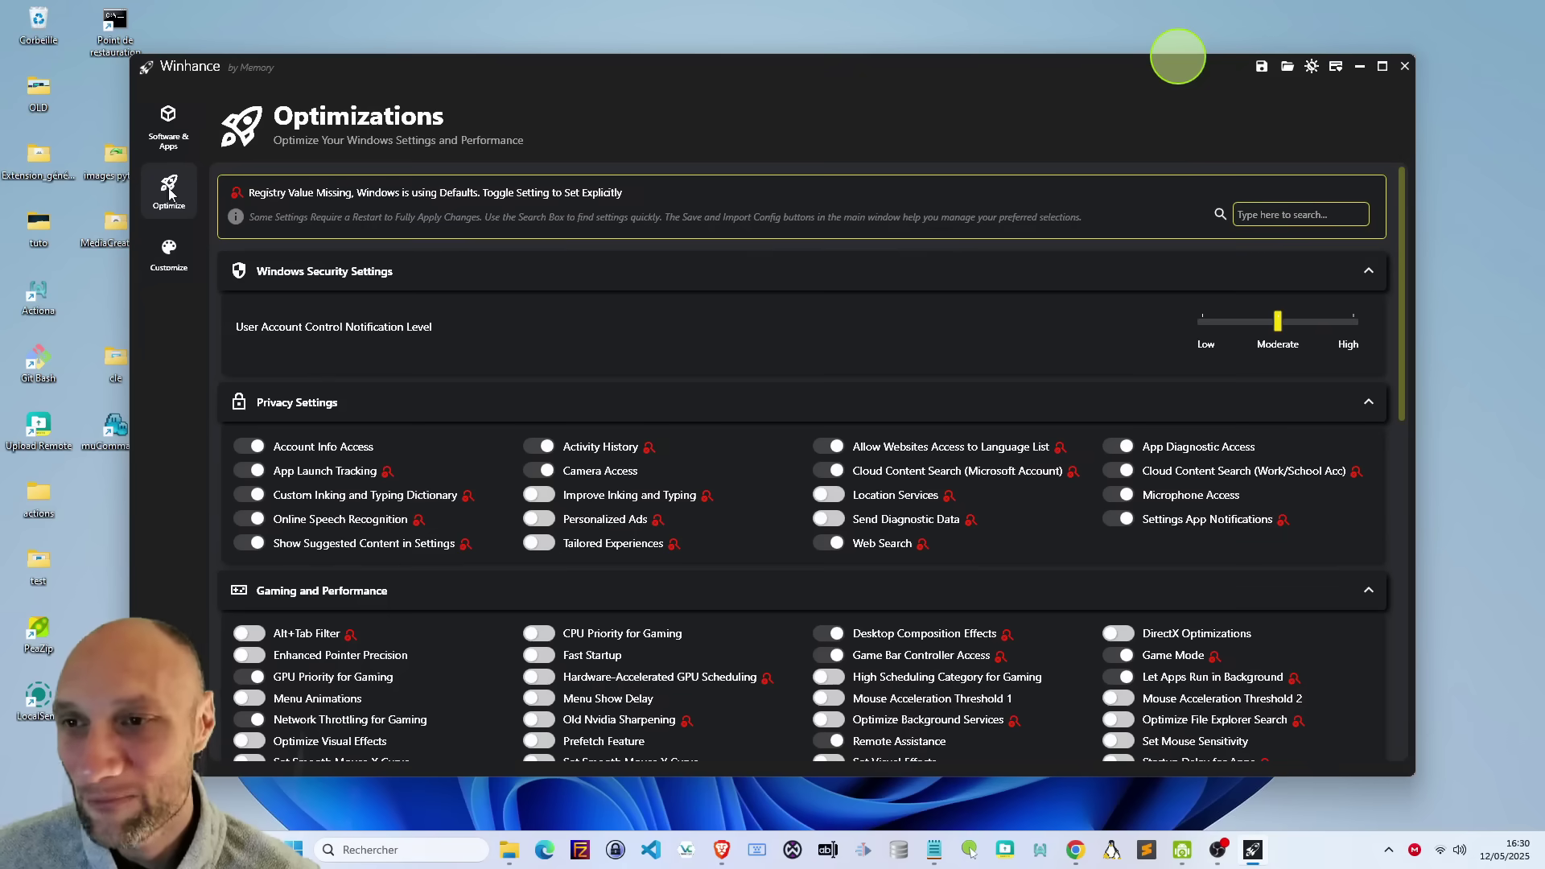
scroll(343, 451, "down", 1)
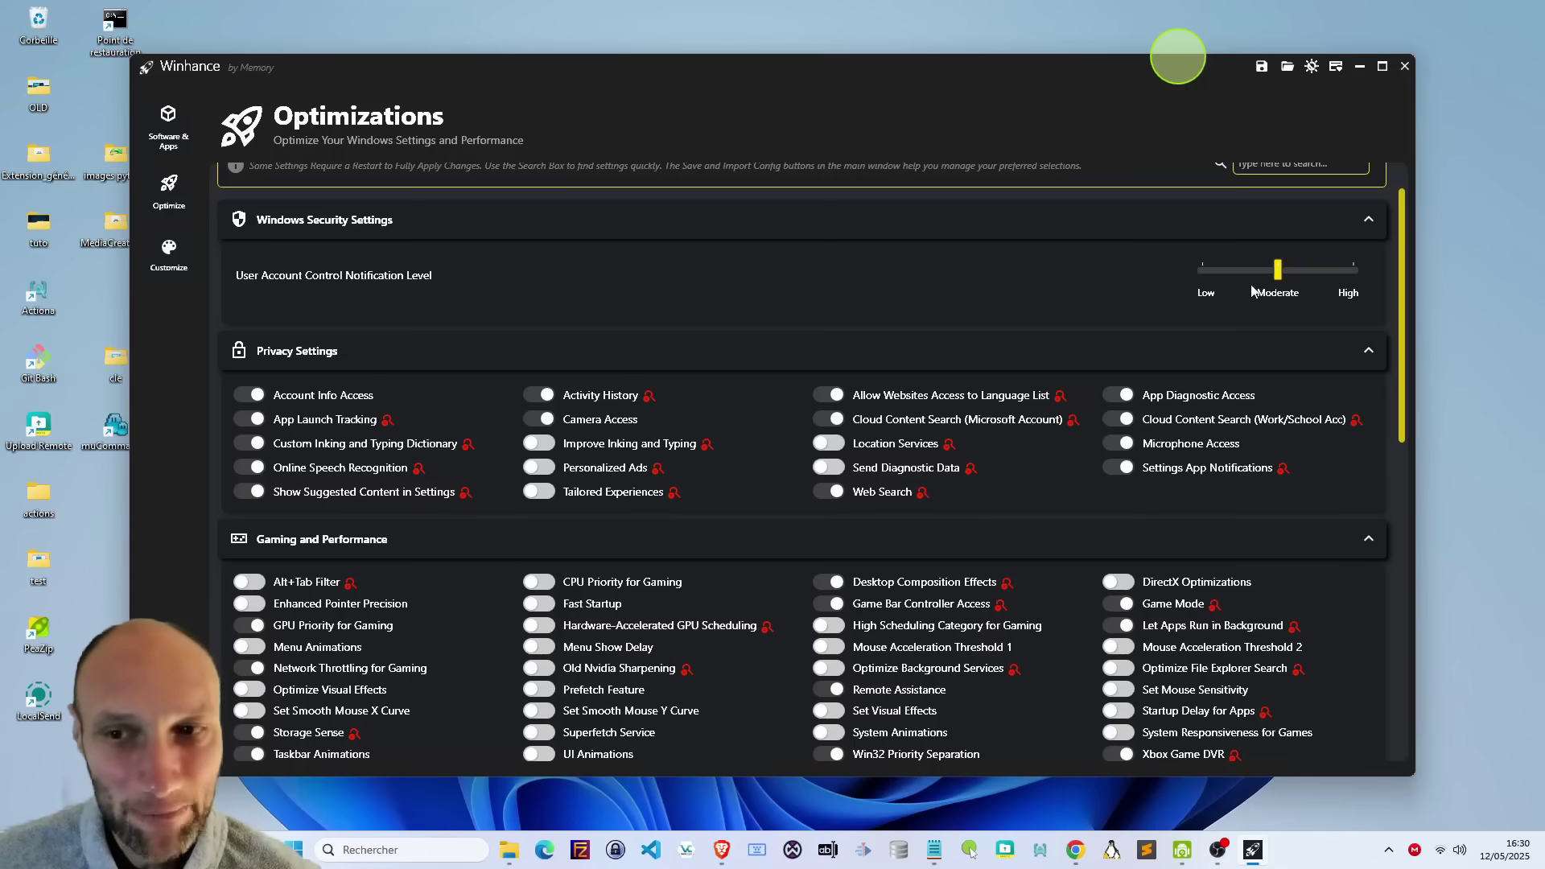
left_click_drag(1278, 270, 1218, 273)
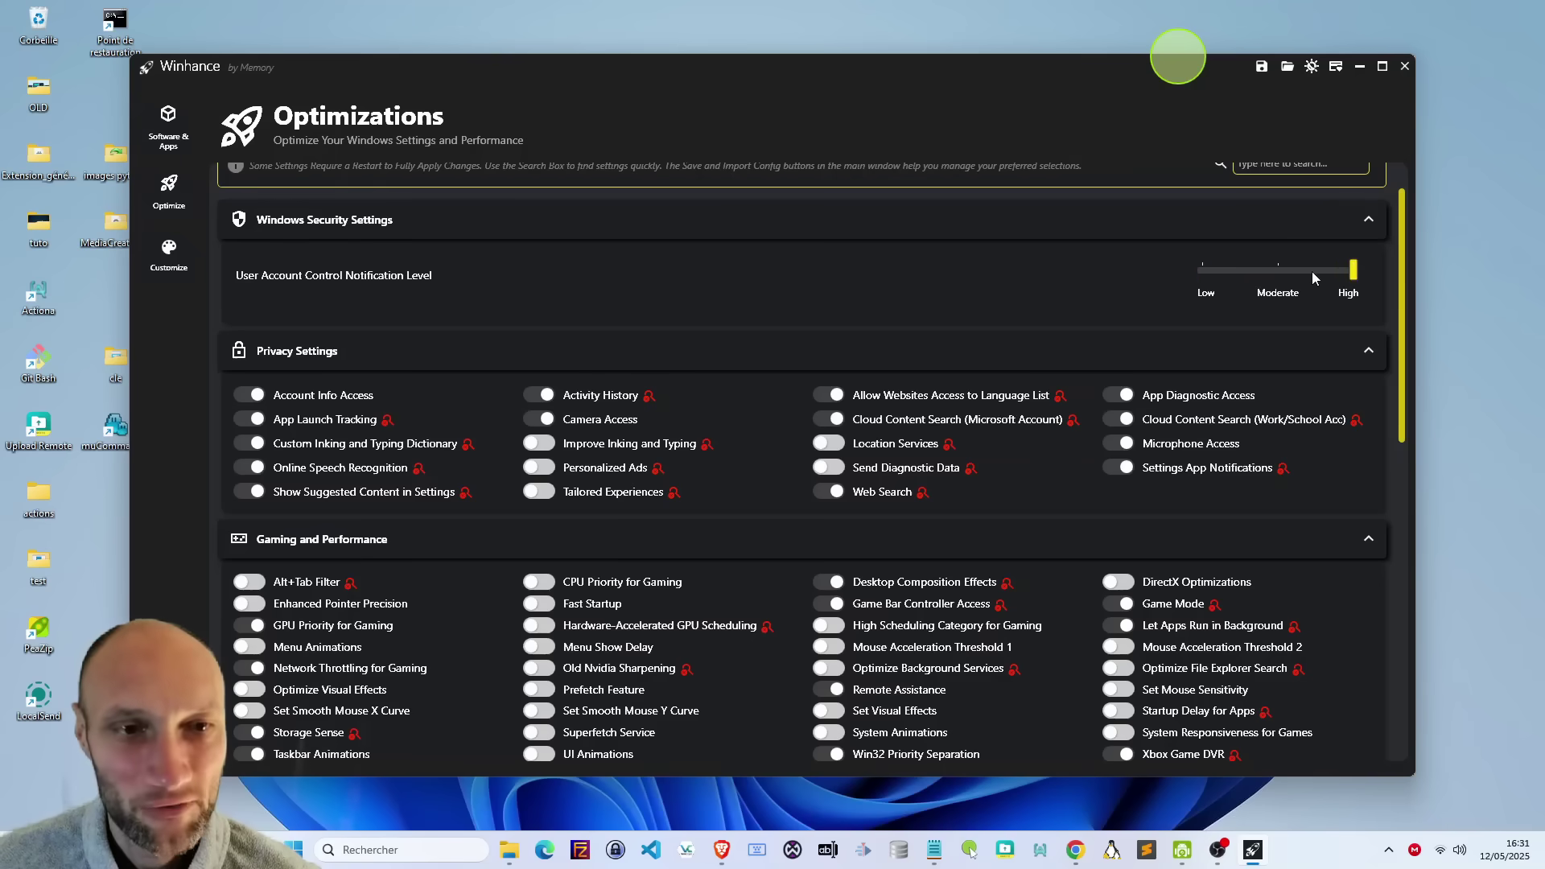
left_click(1266, 274)
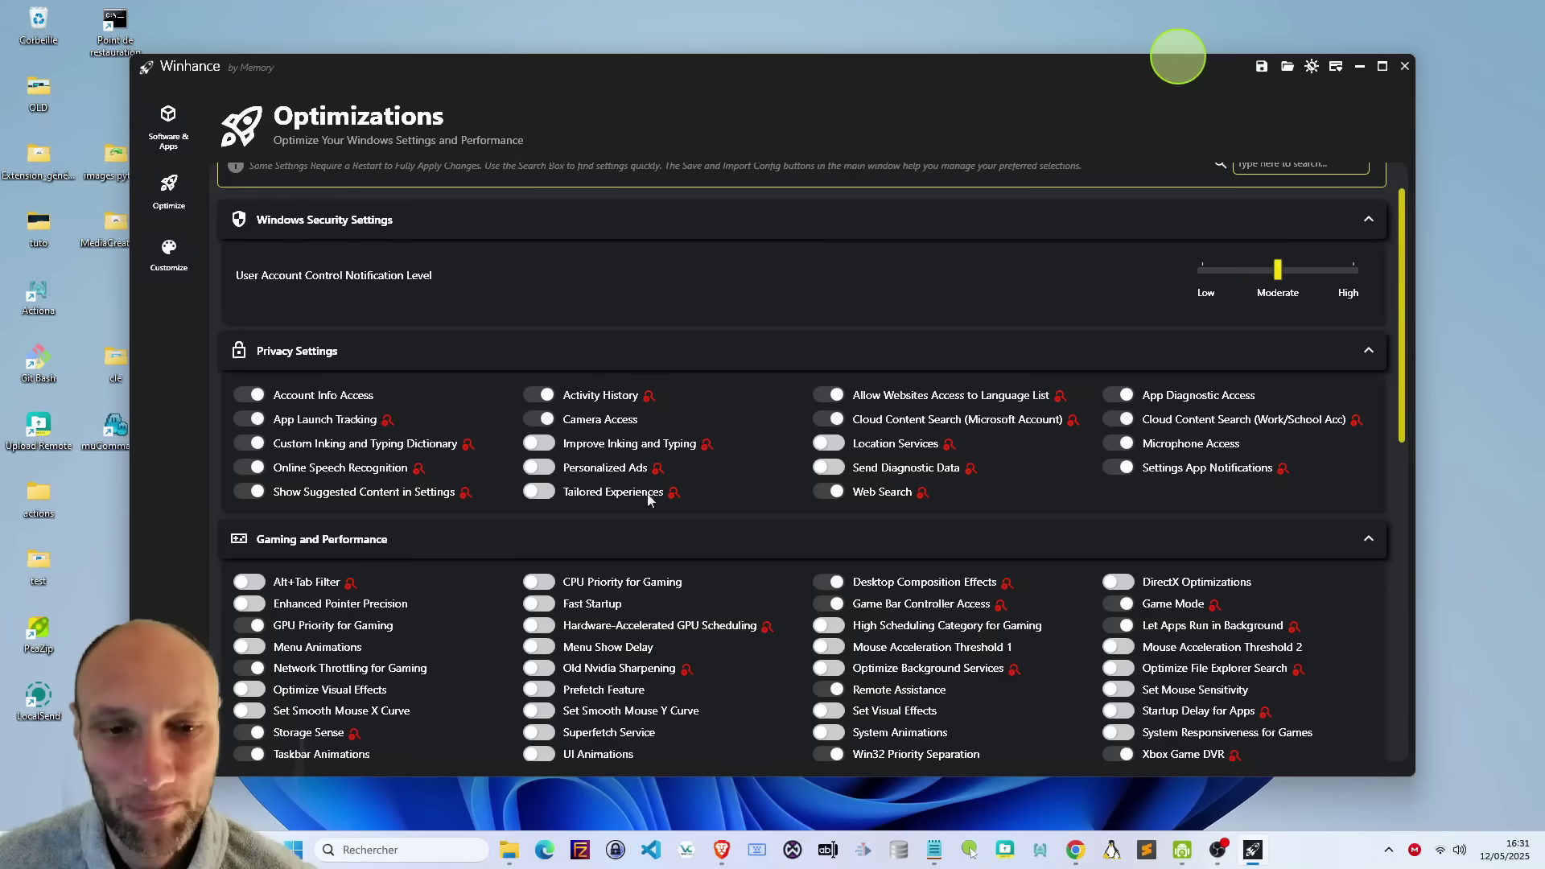
Step: Examine the privacy, gaming, Windows Updates, power, Explorer, notification and sound options in the optimization settings
scroll(765, 500, "down", 3)
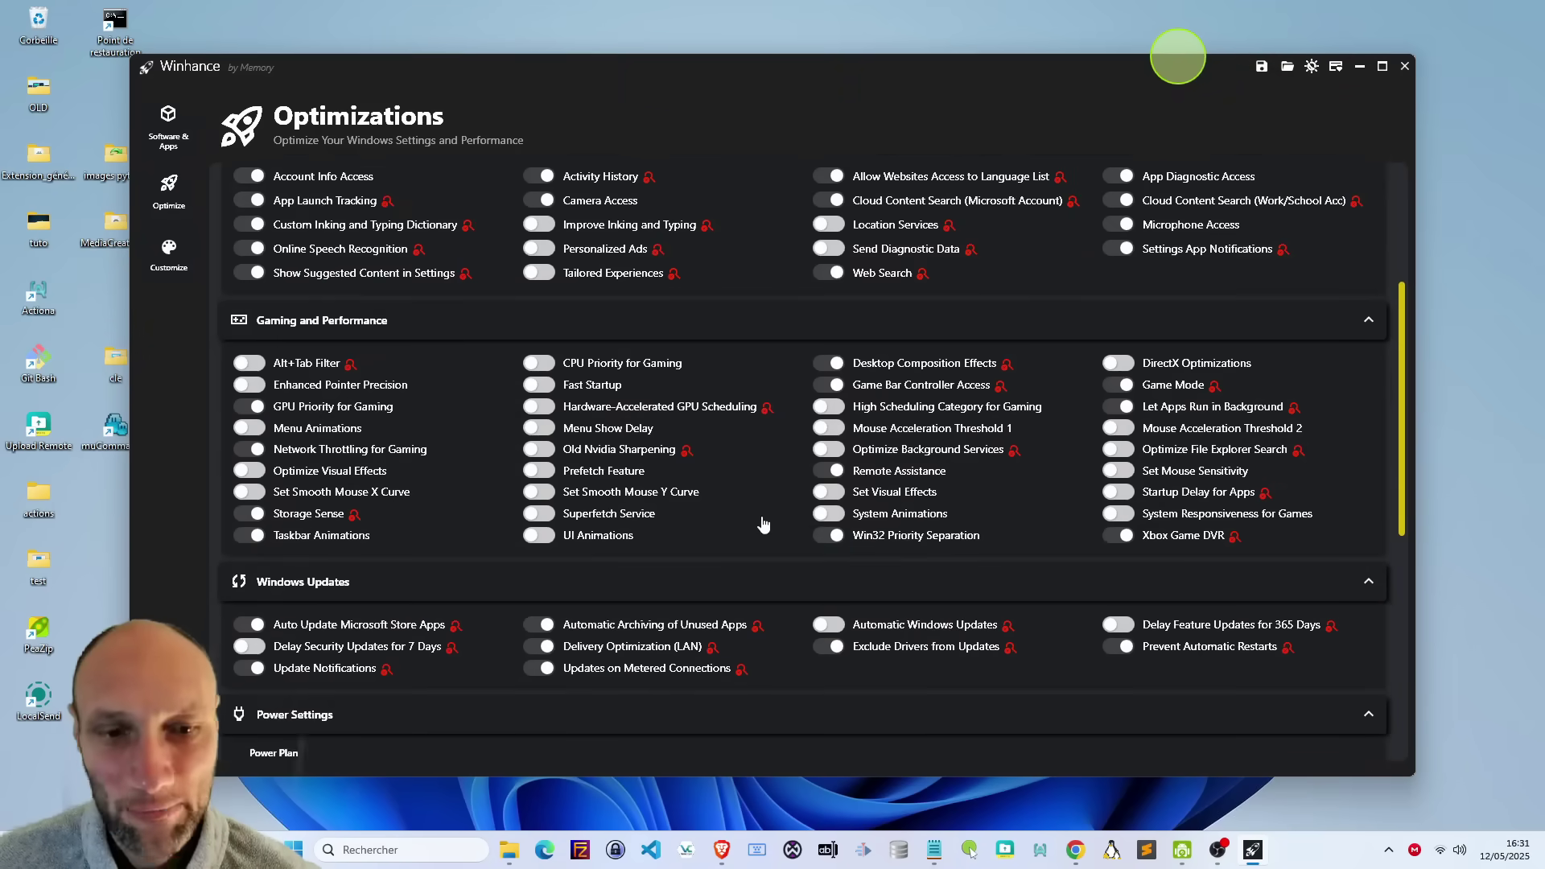
scroll(762, 525, "down", 4)
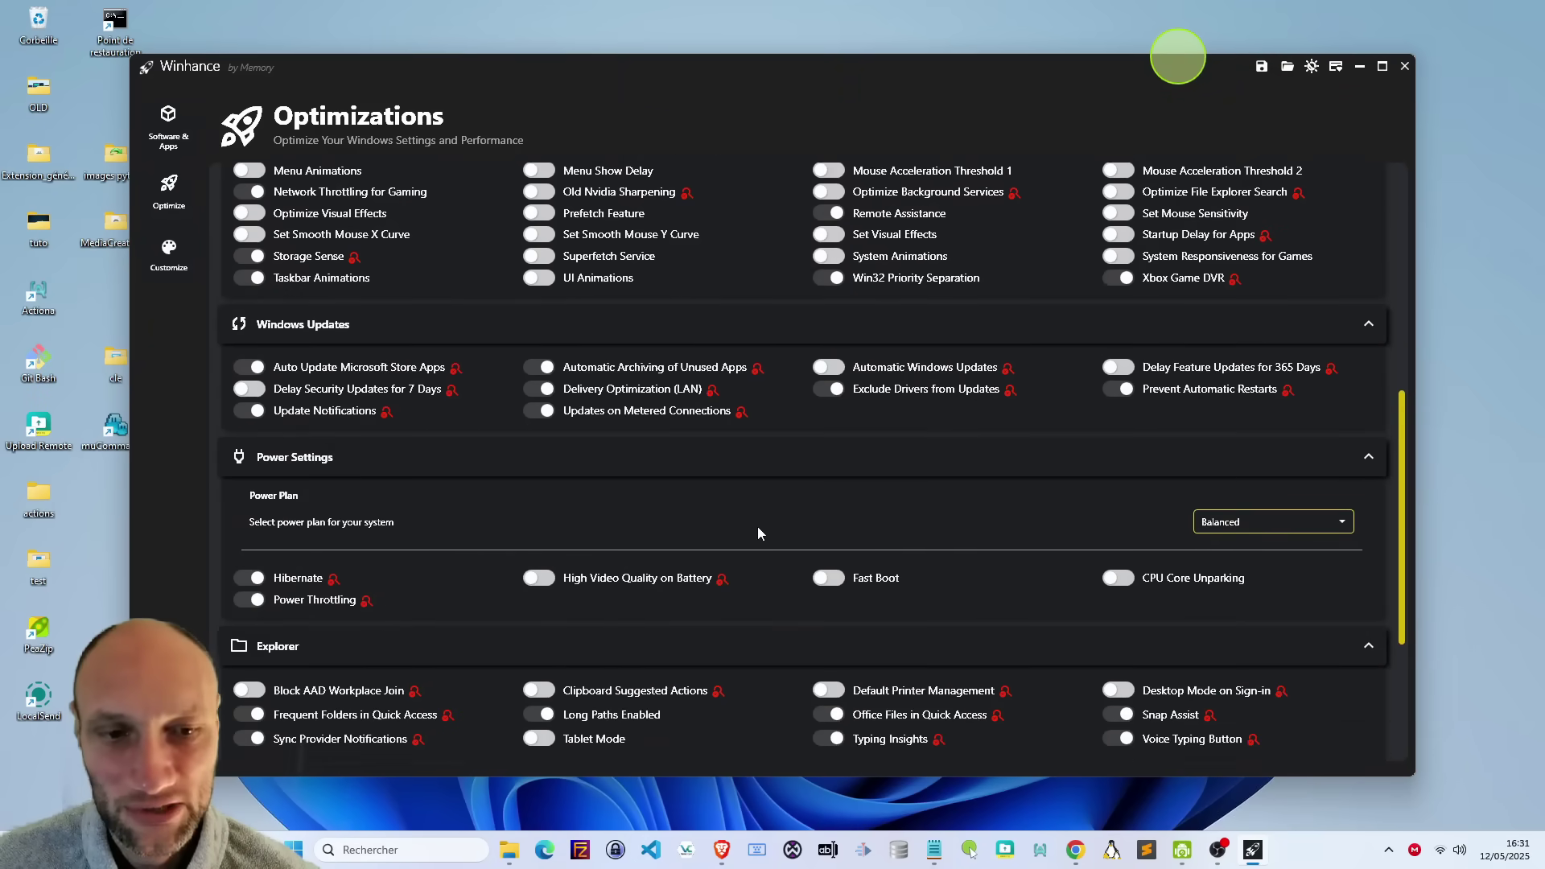
scroll(758, 533, "down", 4)
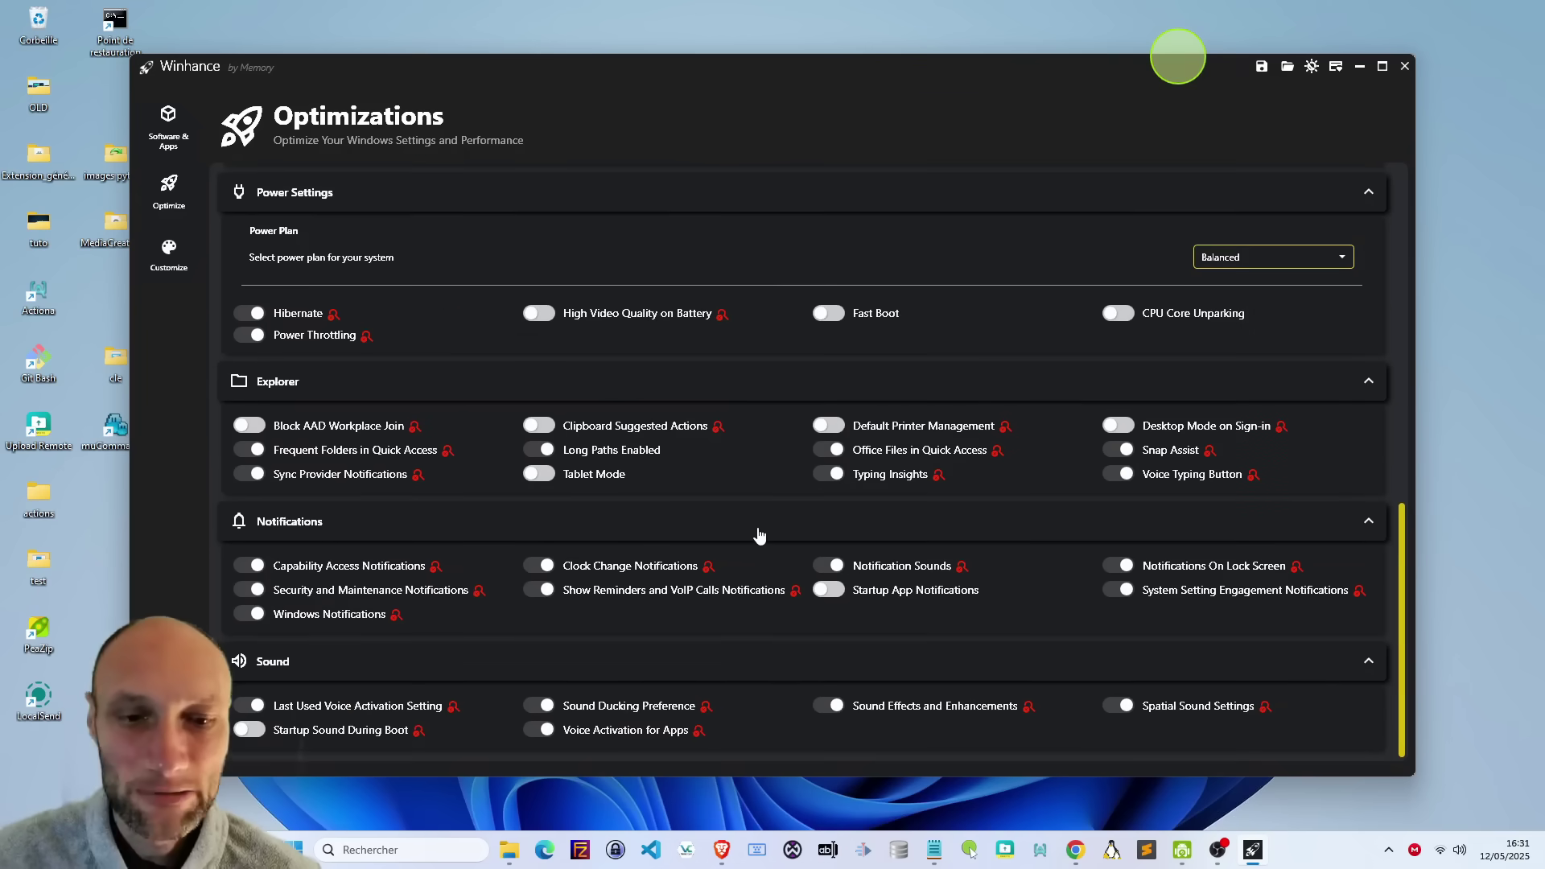
scroll(758, 535, "up", 3)
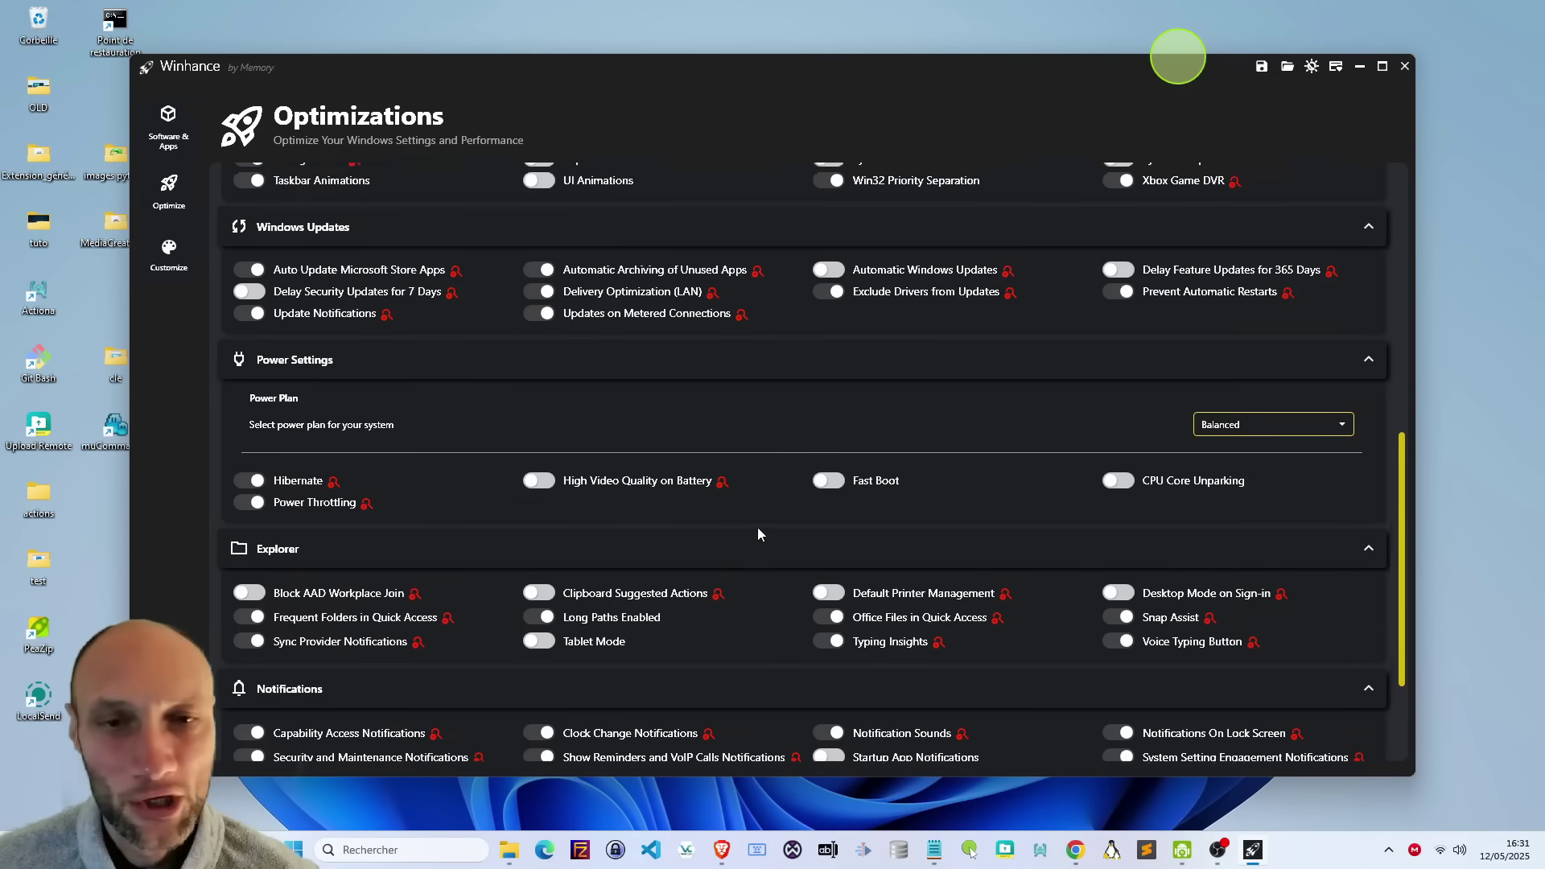
scroll(758, 535, "up", 6)
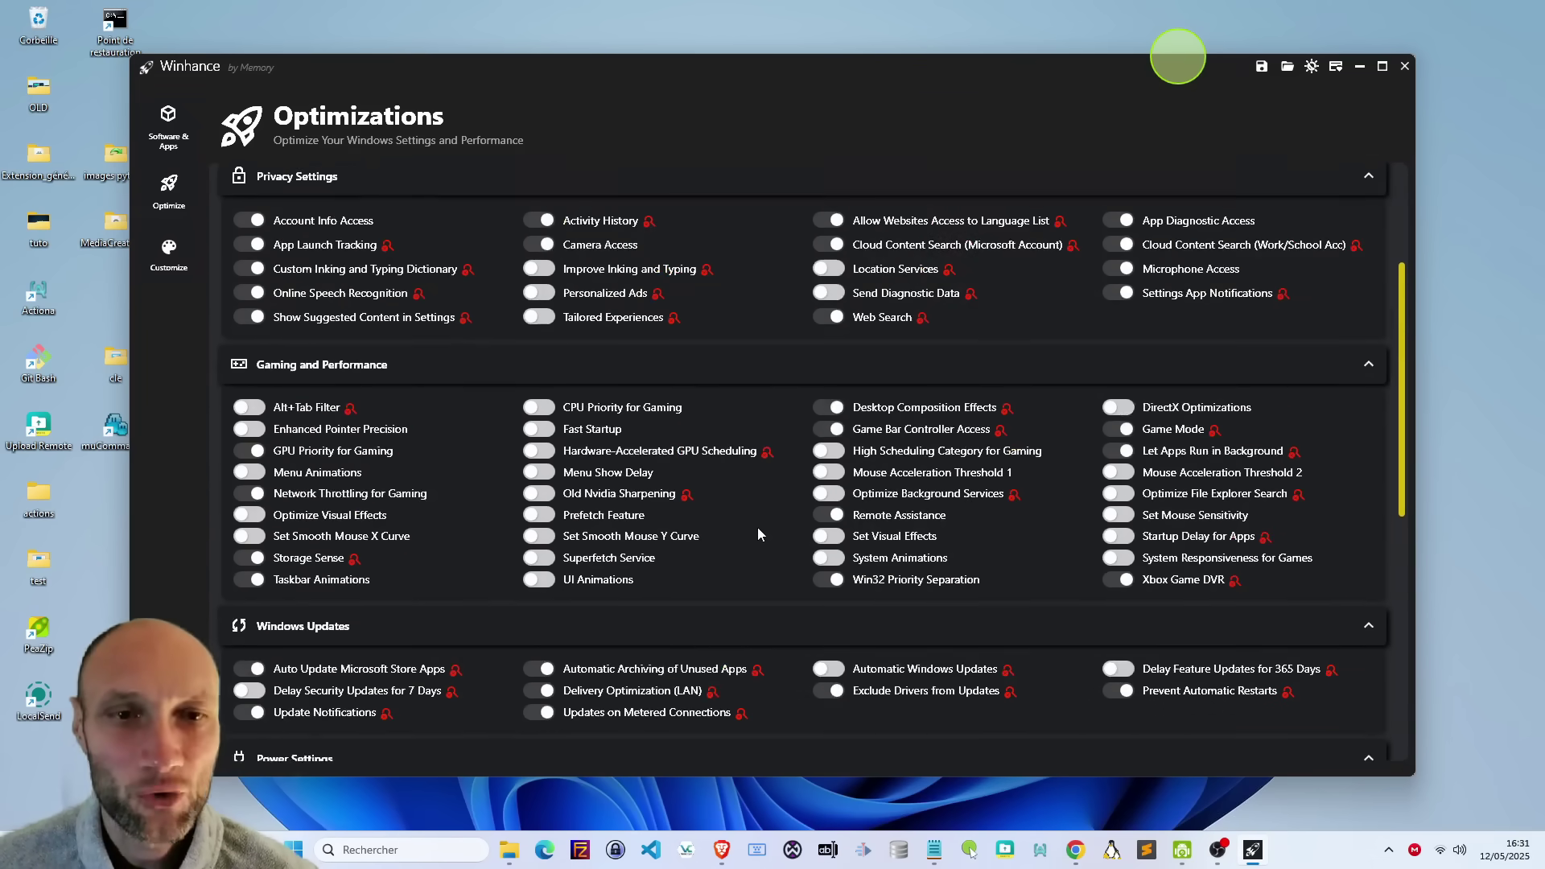
scroll(758, 535, "up", 4)
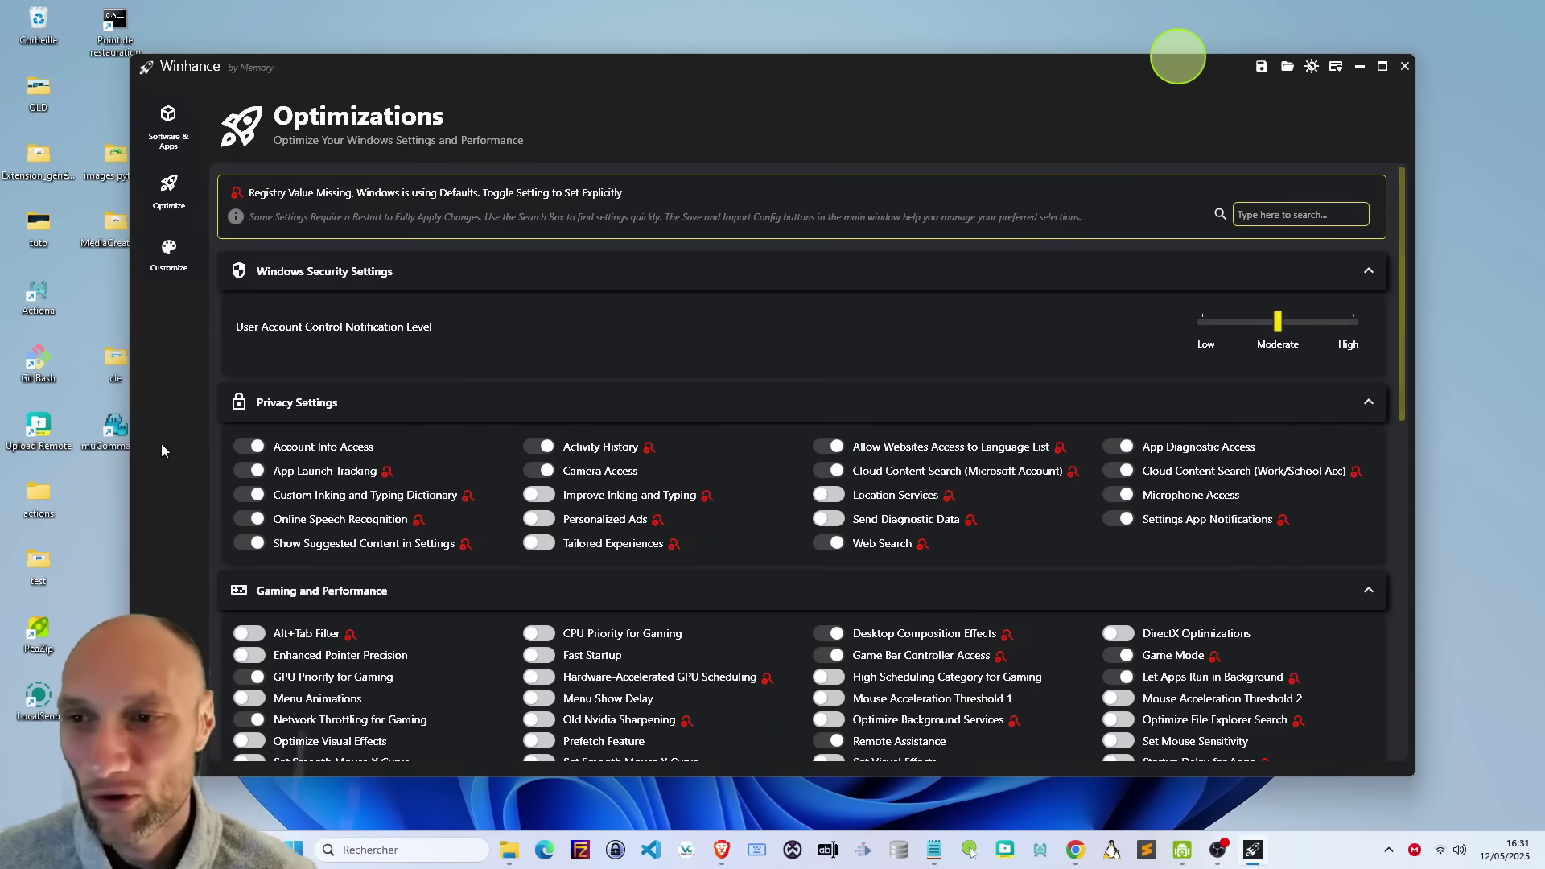
scroll(1328, 209, "down", 3)
Step: Minimize Winhance, search Windows for "reg" and open the Registry Editor (Éditeur du Registre)
left_click(1359, 66)
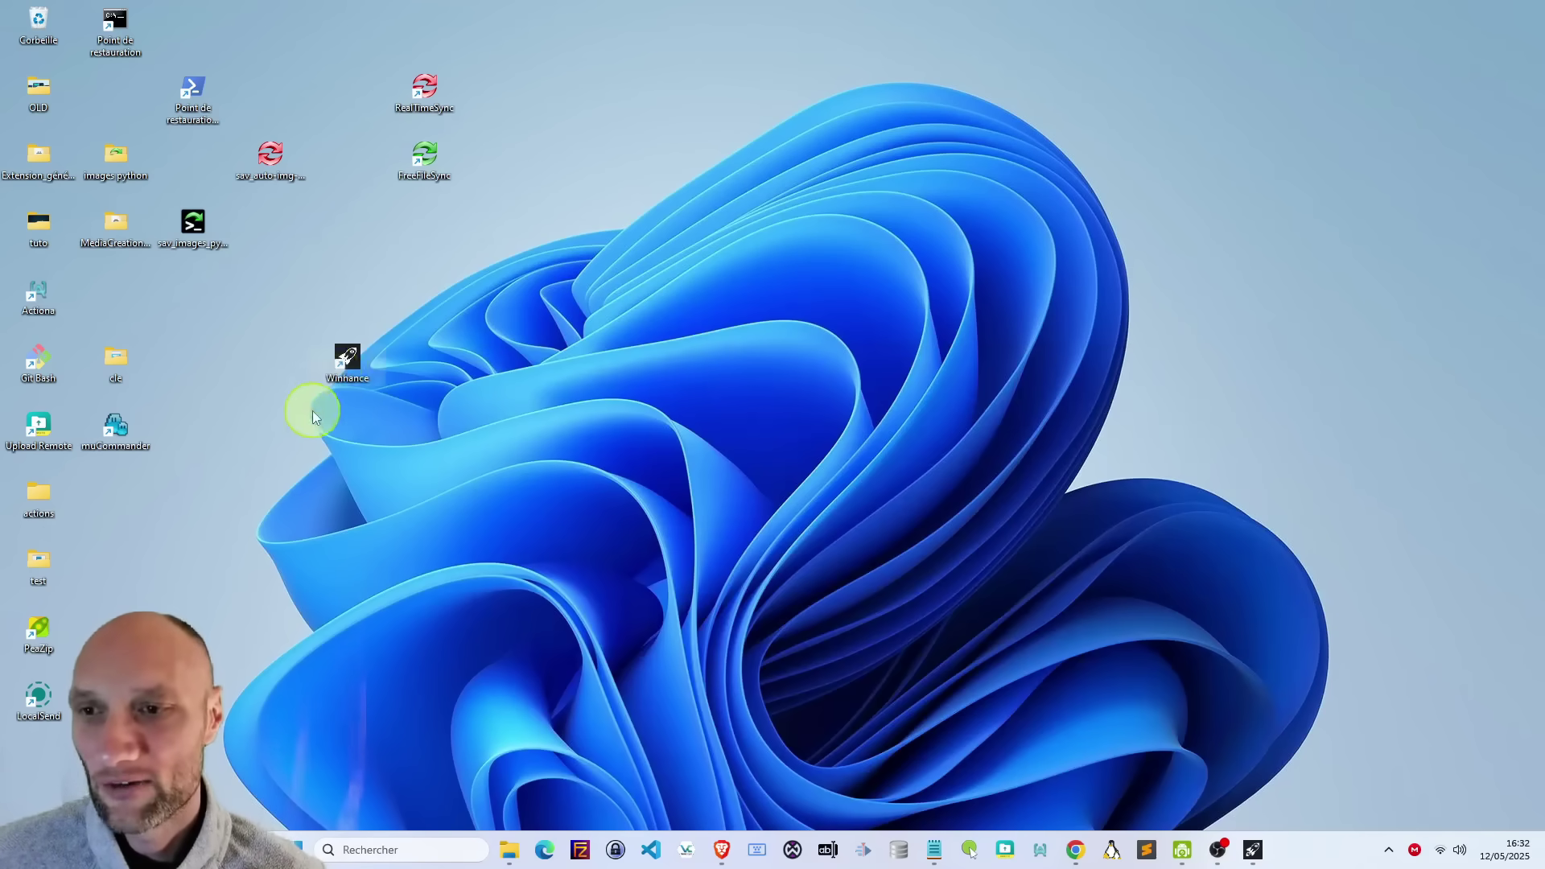
left_click(362, 850)
type("red")
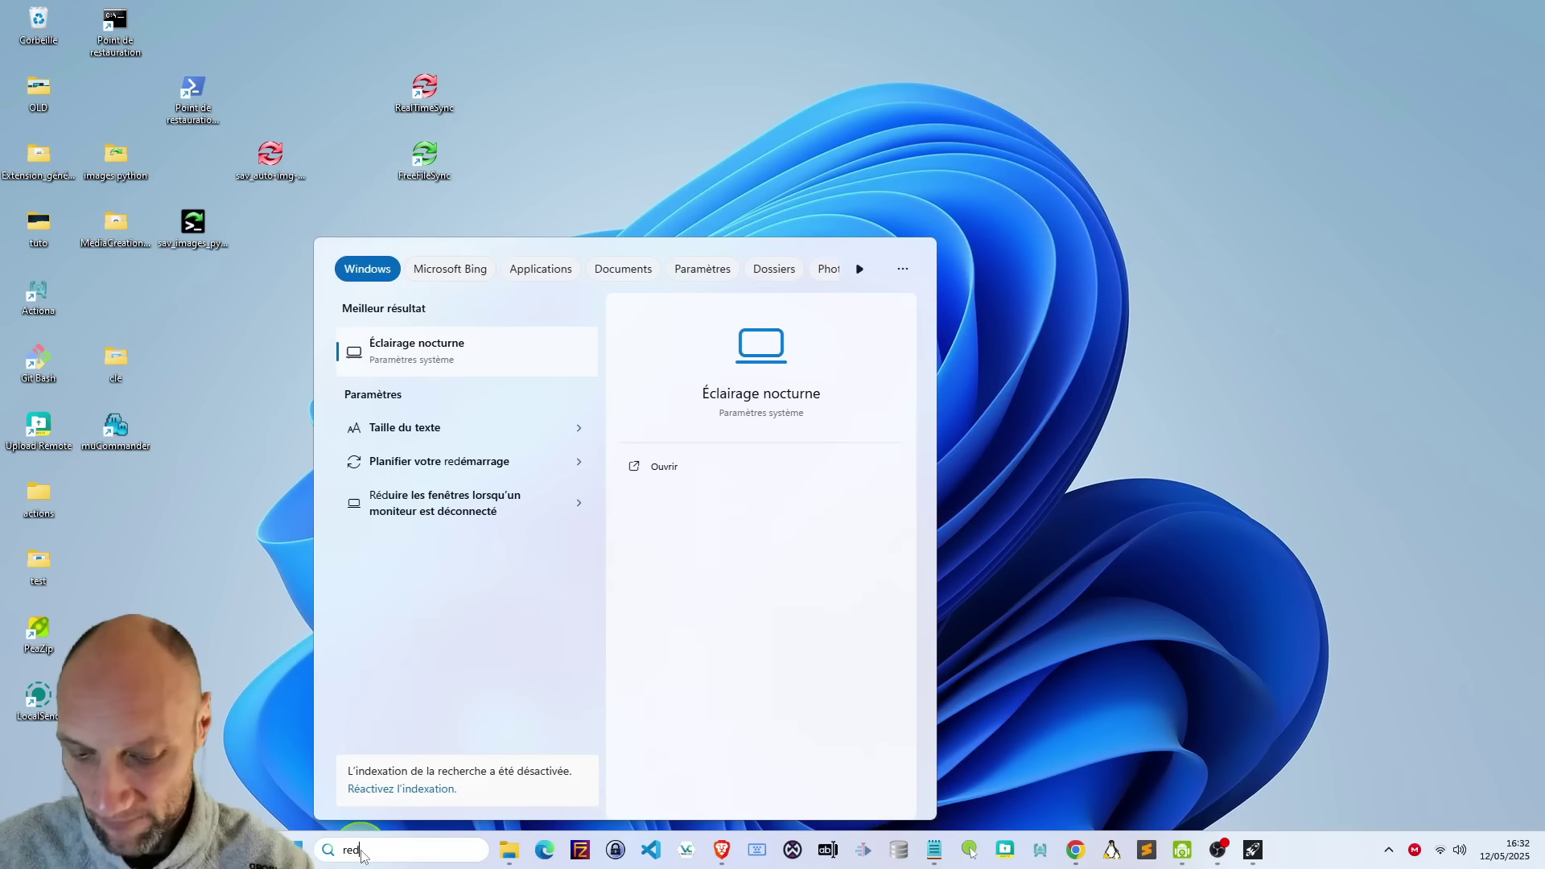
key("BackSpace")
type("g")
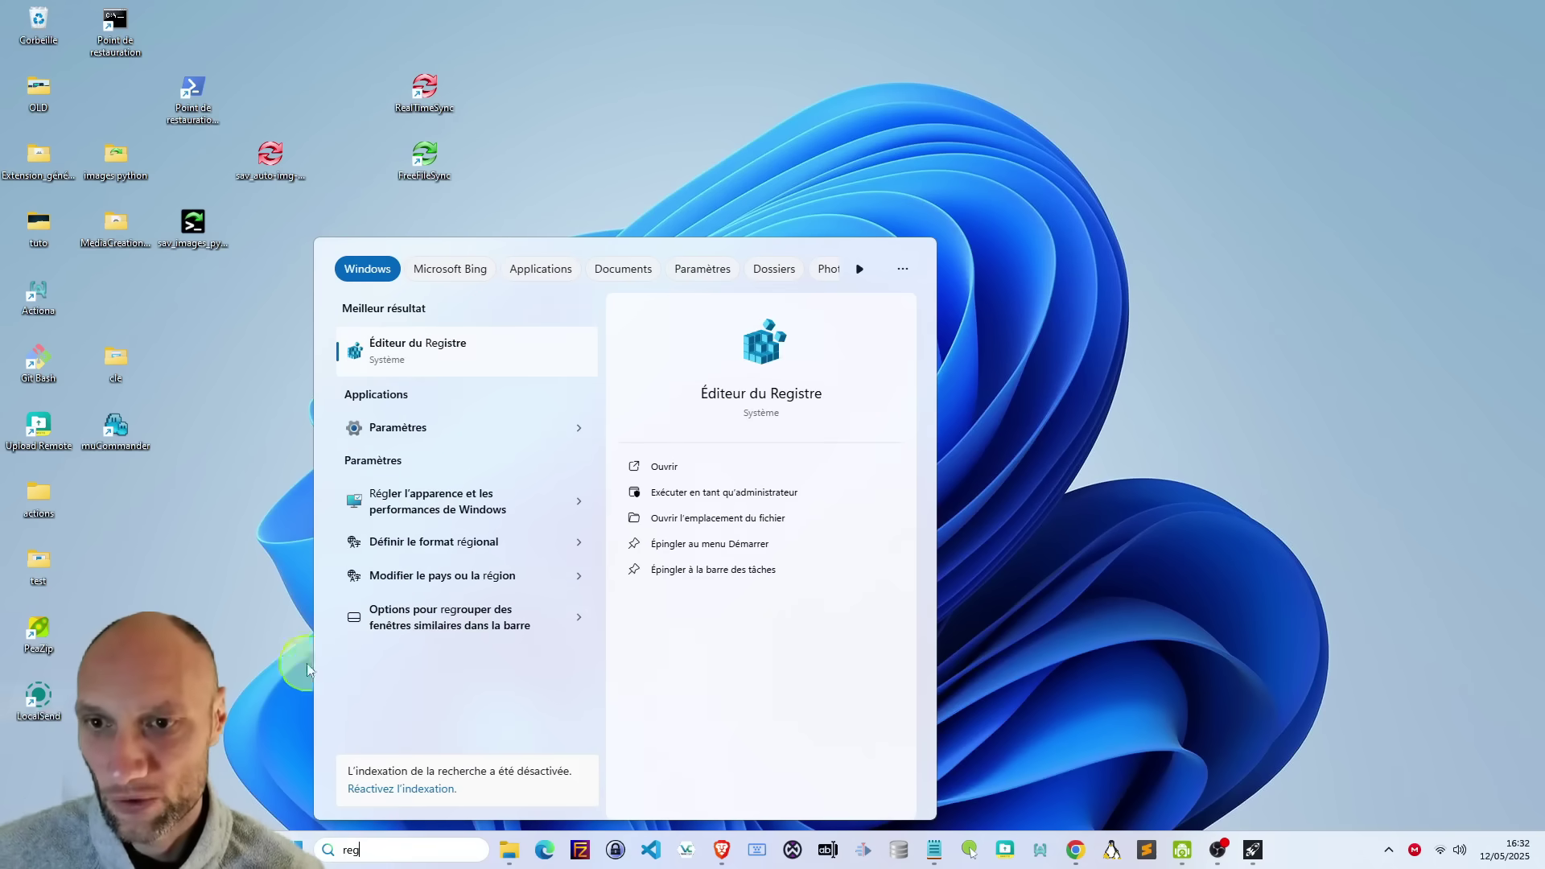
left_click(424, 355)
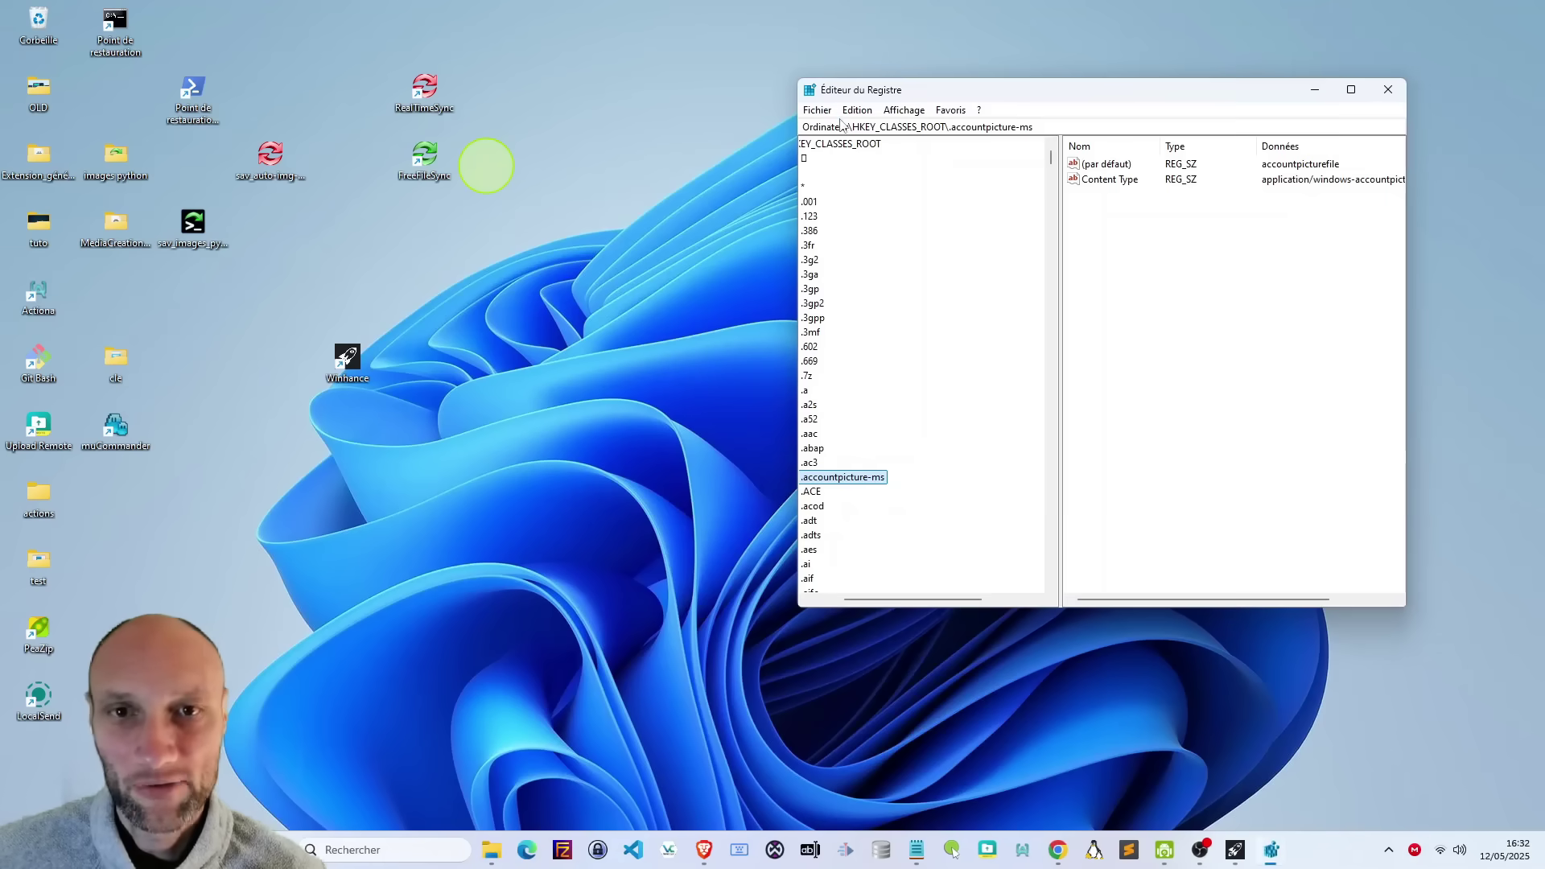
Step: Export the selected .accountpicture-ms registry branch to the desktop (Bureau) as "sav" and move the exported file to an empty desktop area
left_click(818, 111)
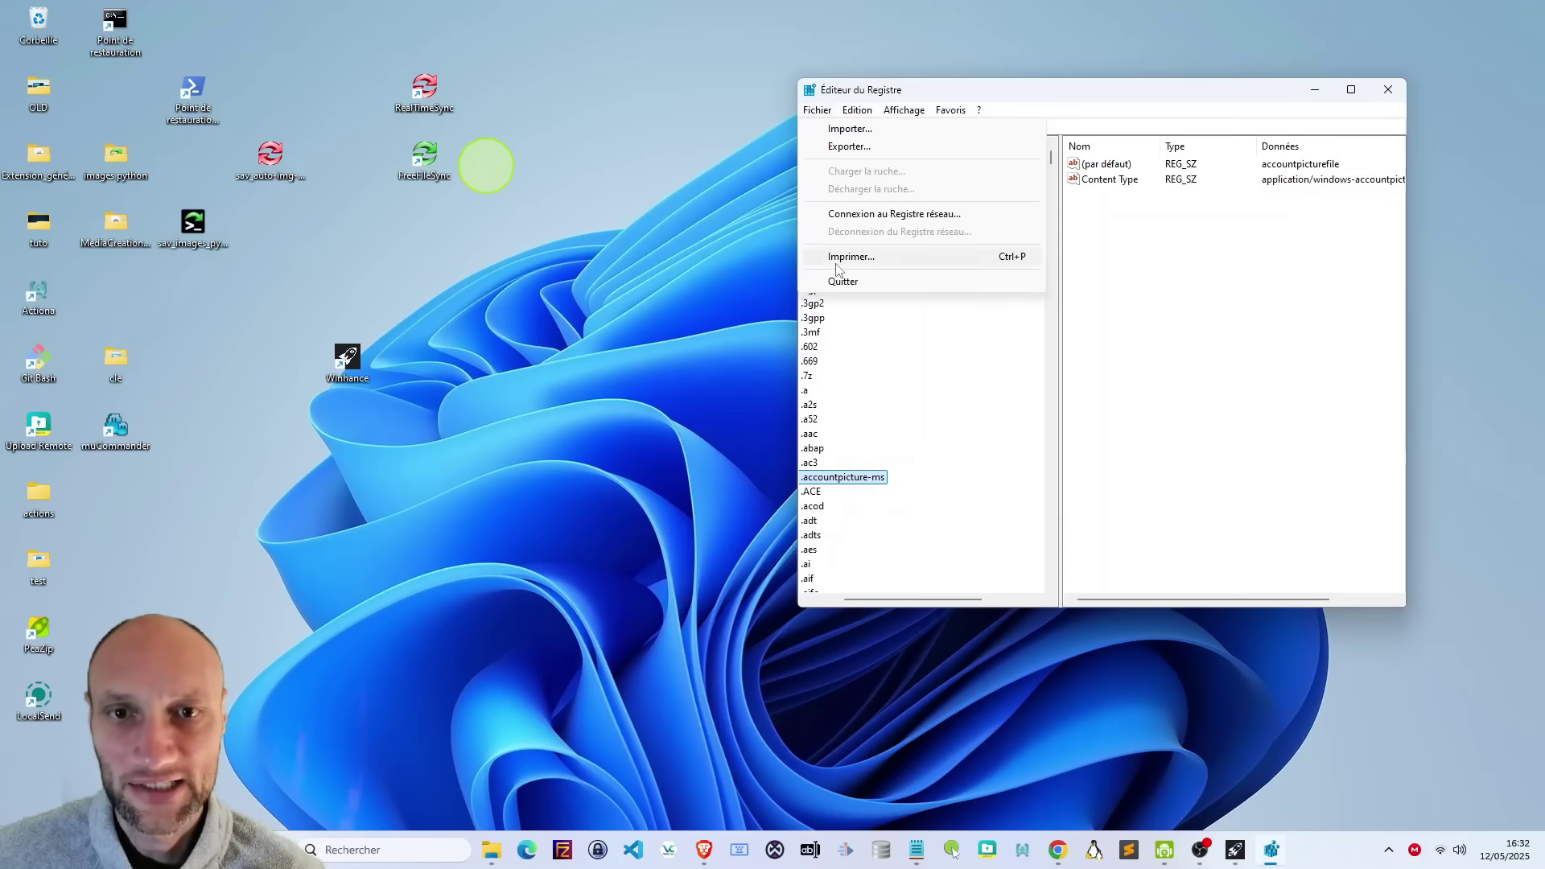
left_click(846, 148)
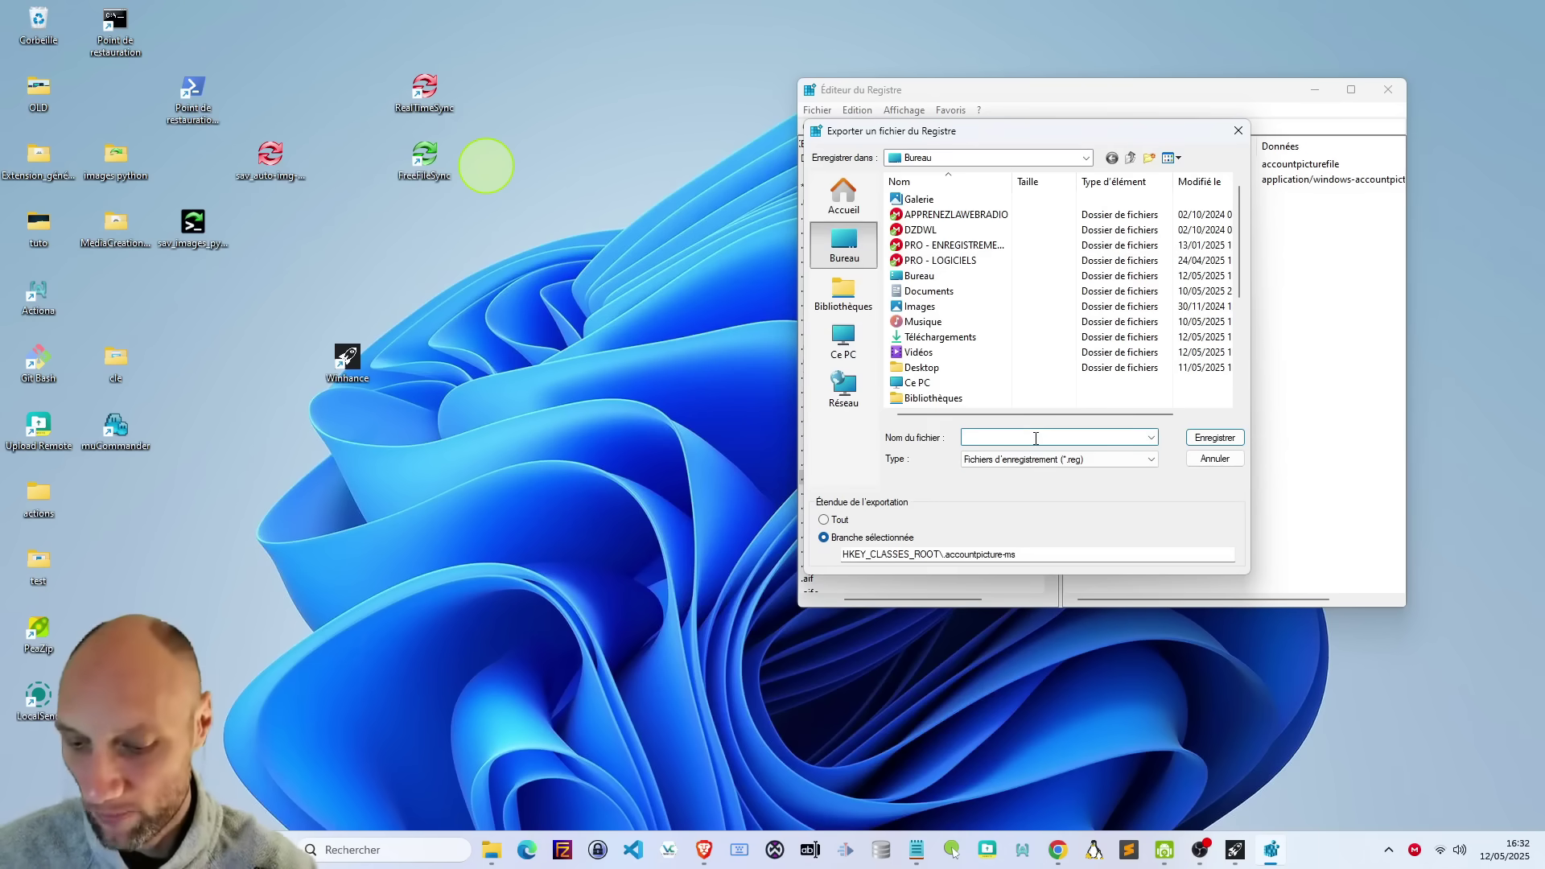
type("sav")
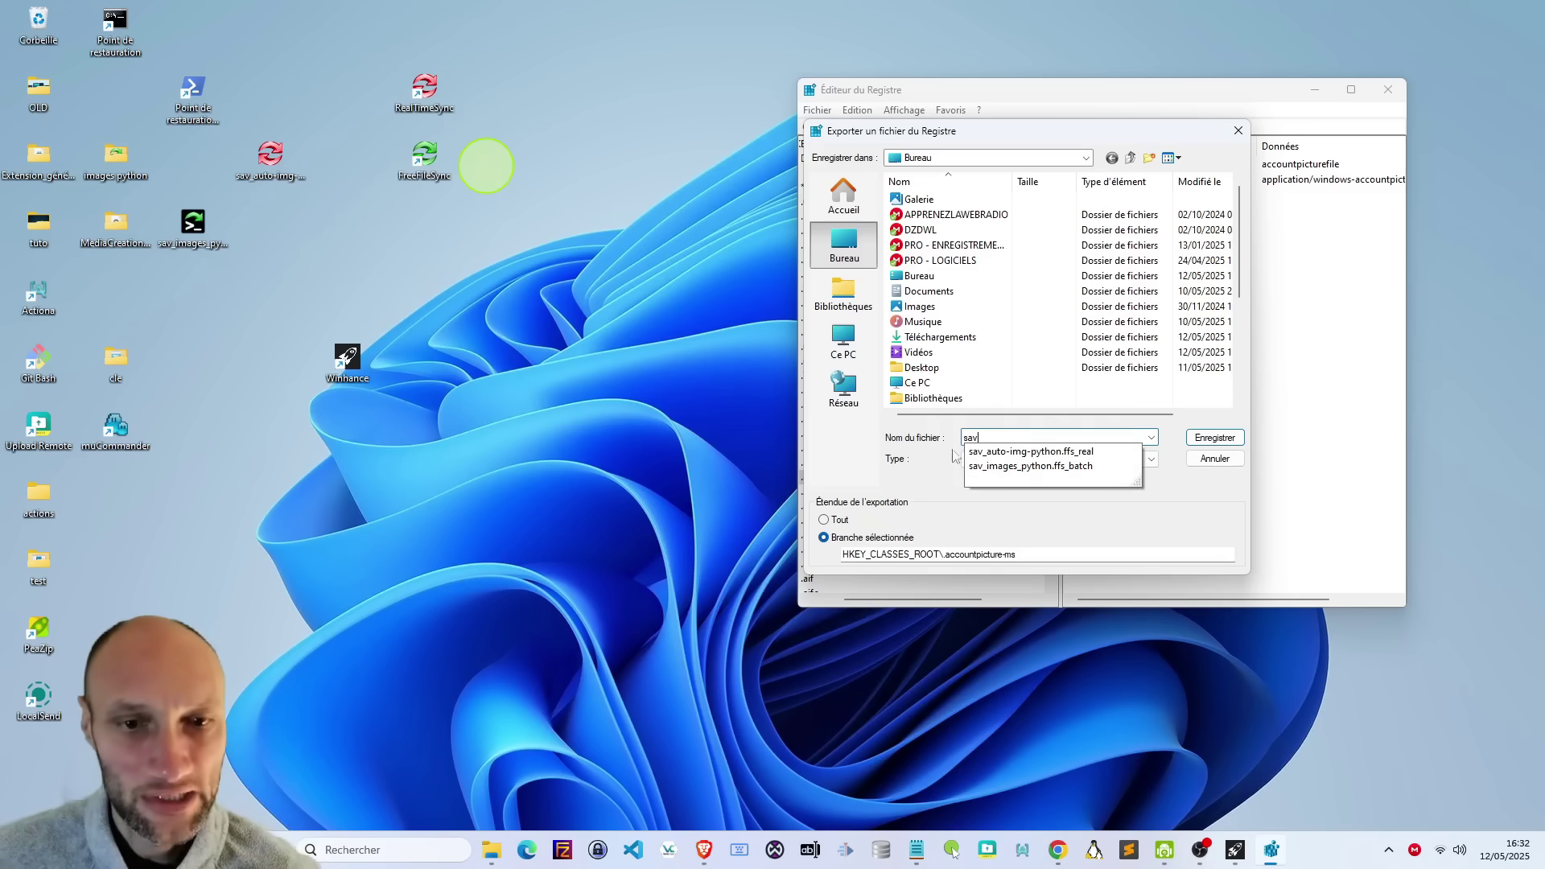
left_click(1215, 437)
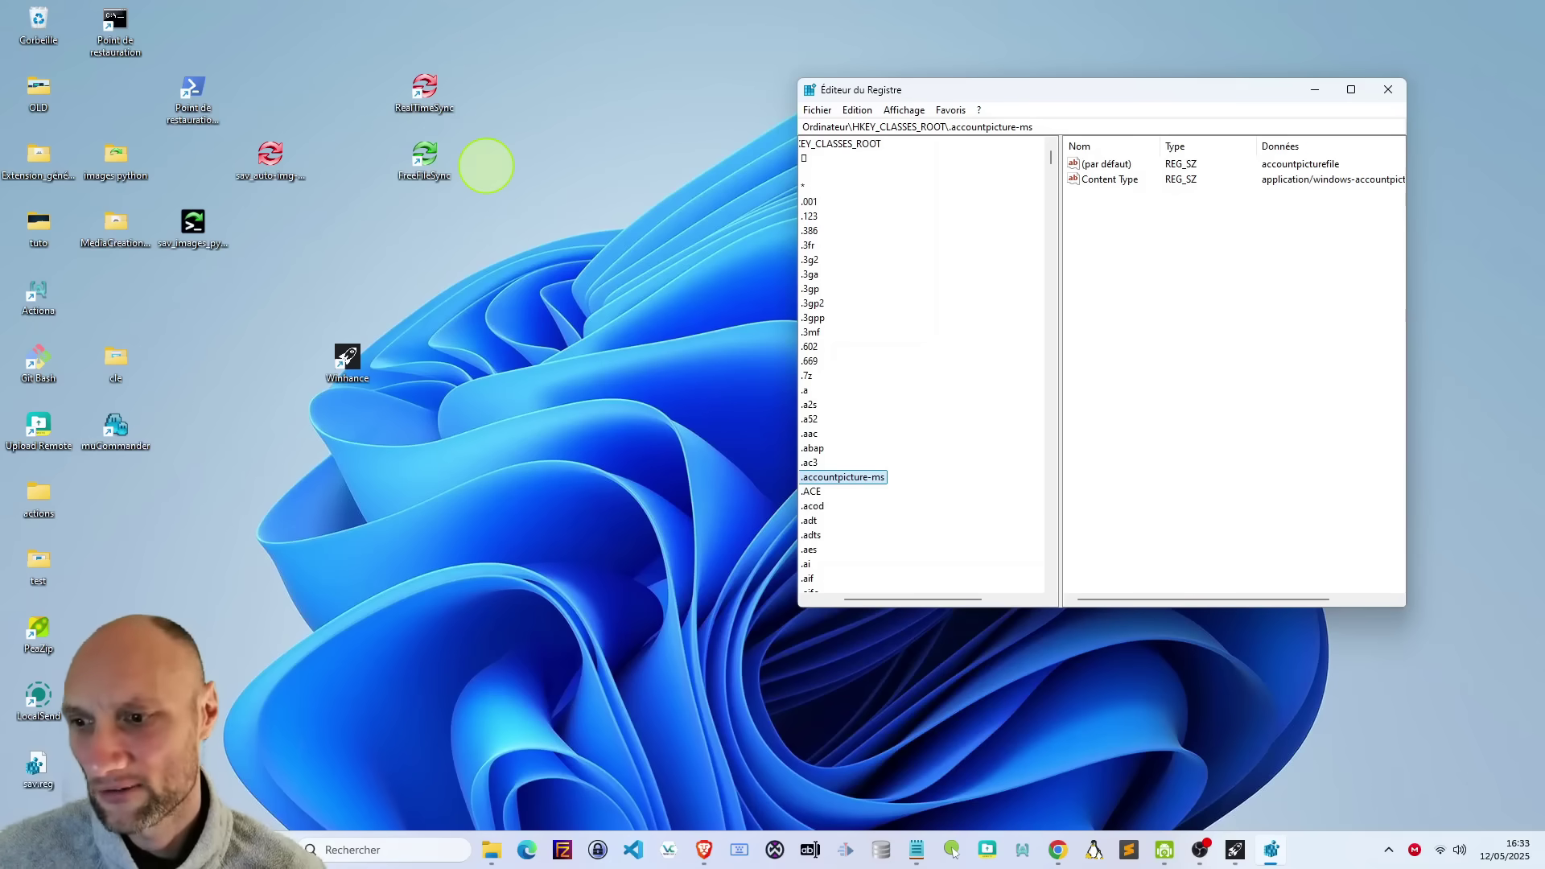
left_click_drag(35, 764, 256, 494)
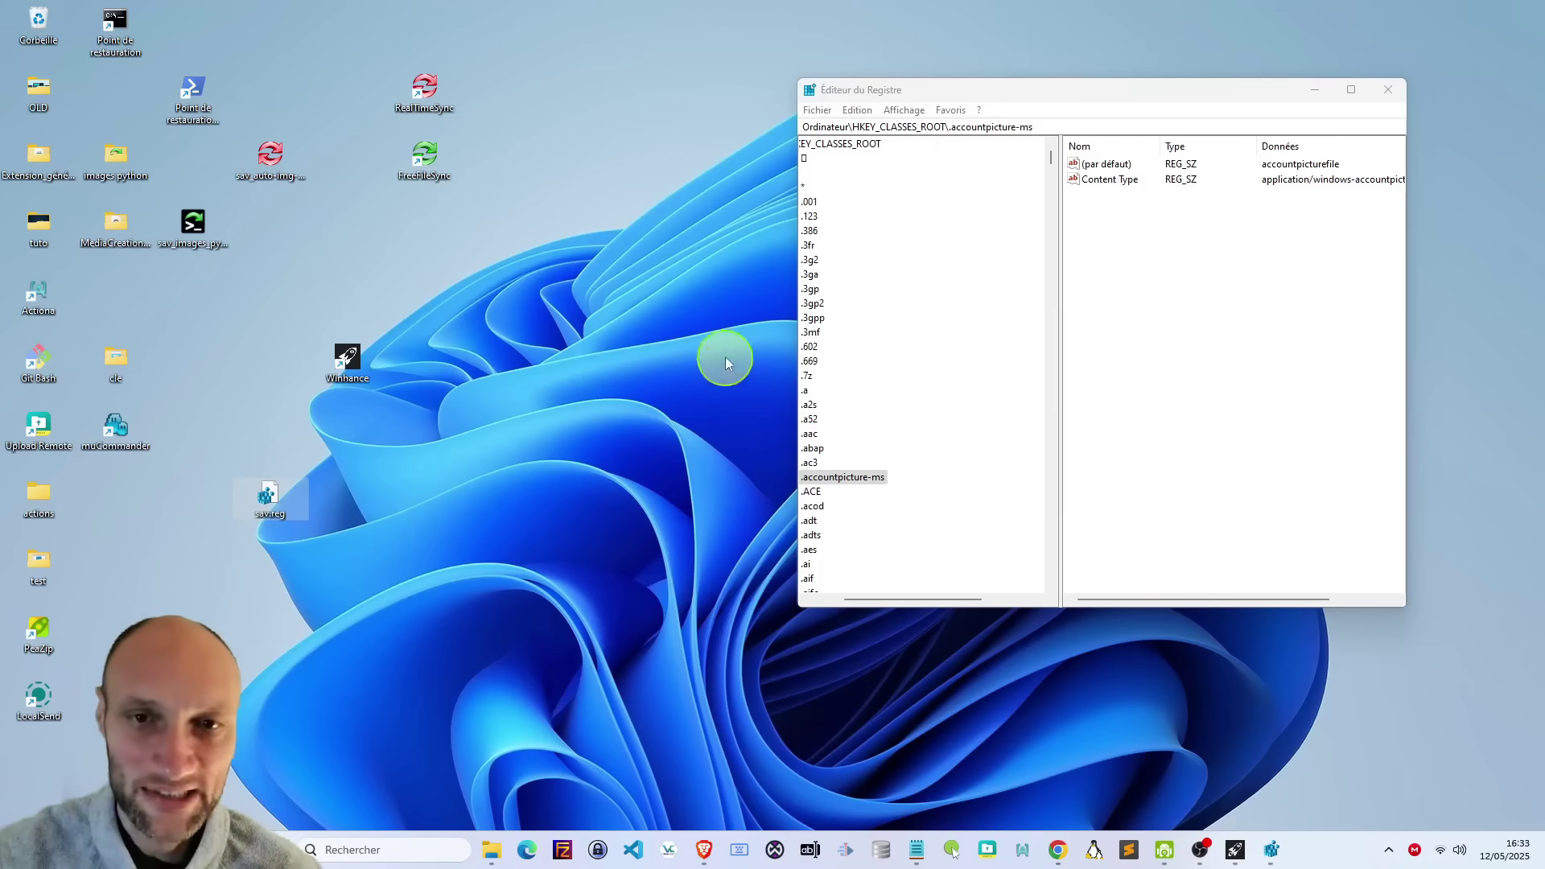
left_click(1388, 89)
Step: Search Windows for "rest" and open the restore point creation settings (Créer un point de restauration)
left_click(388, 850)
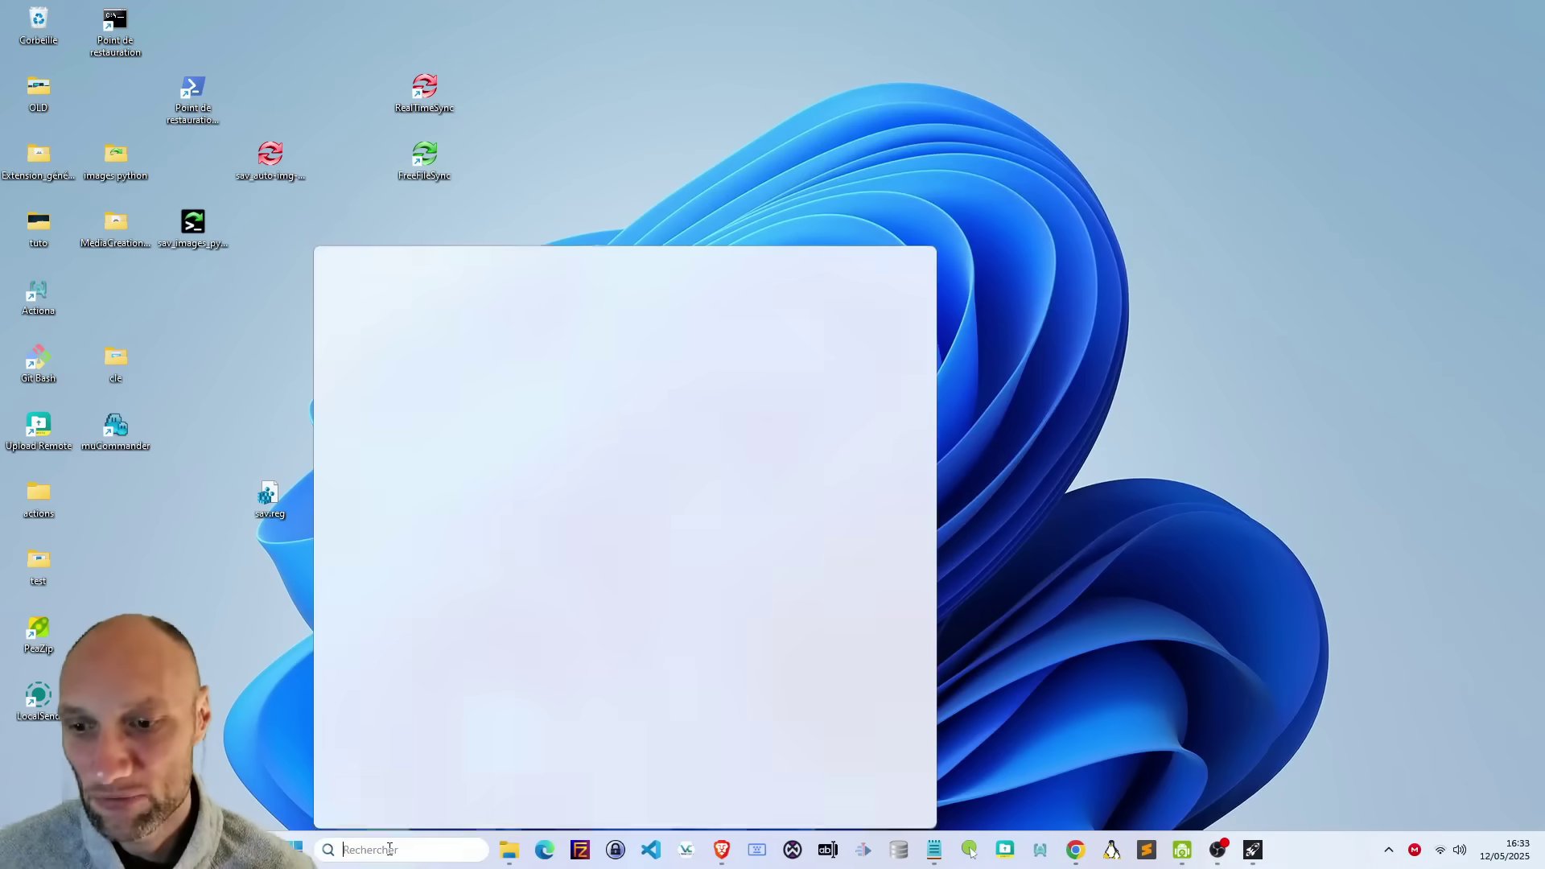
type("rest")
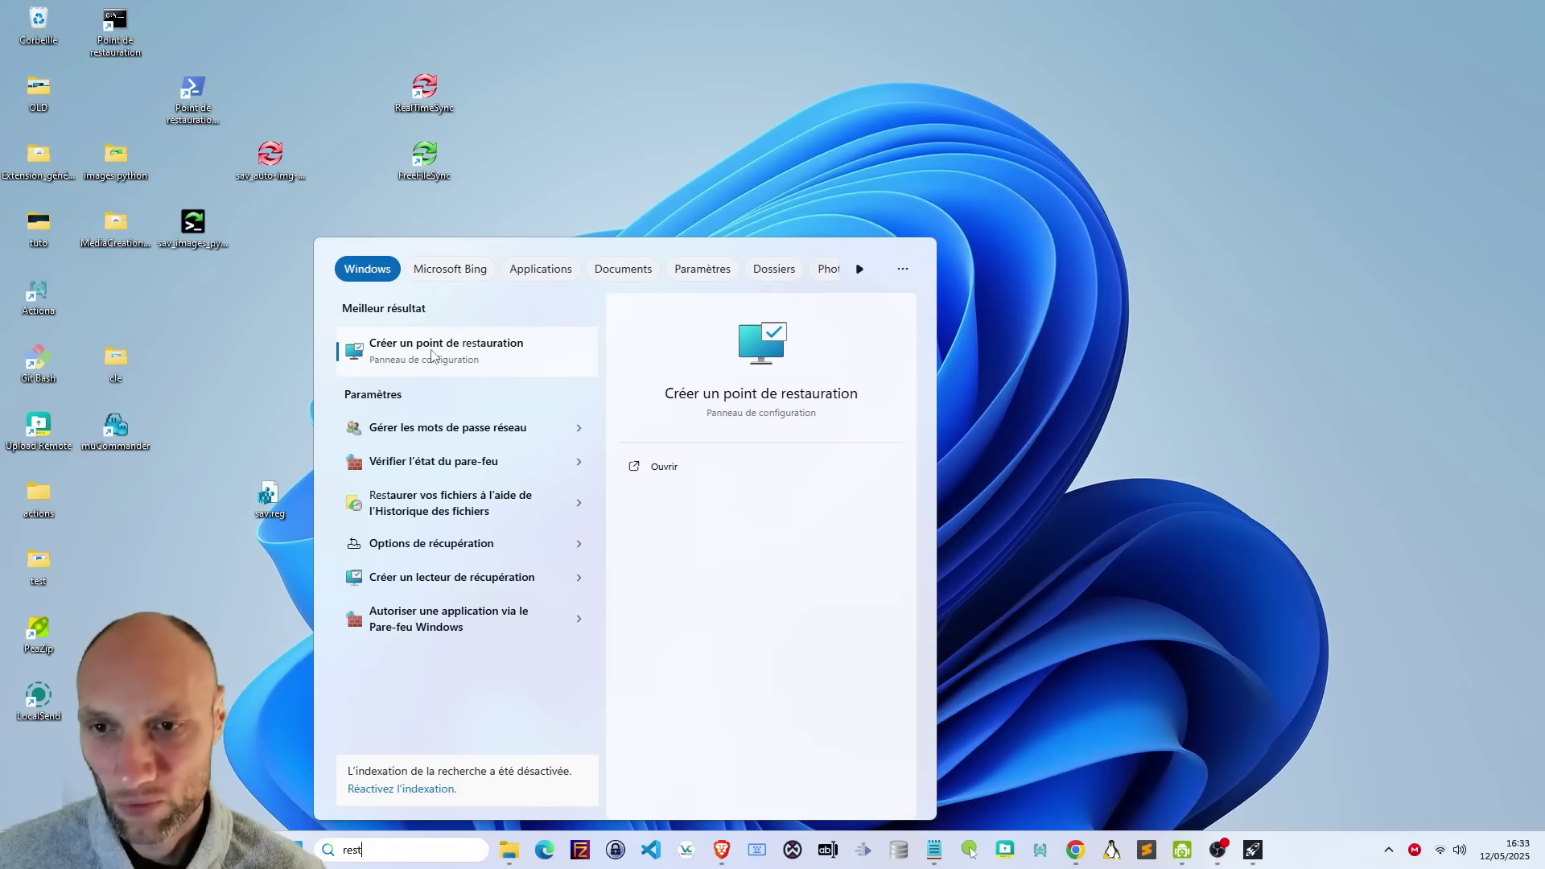
left_click(439, 354)
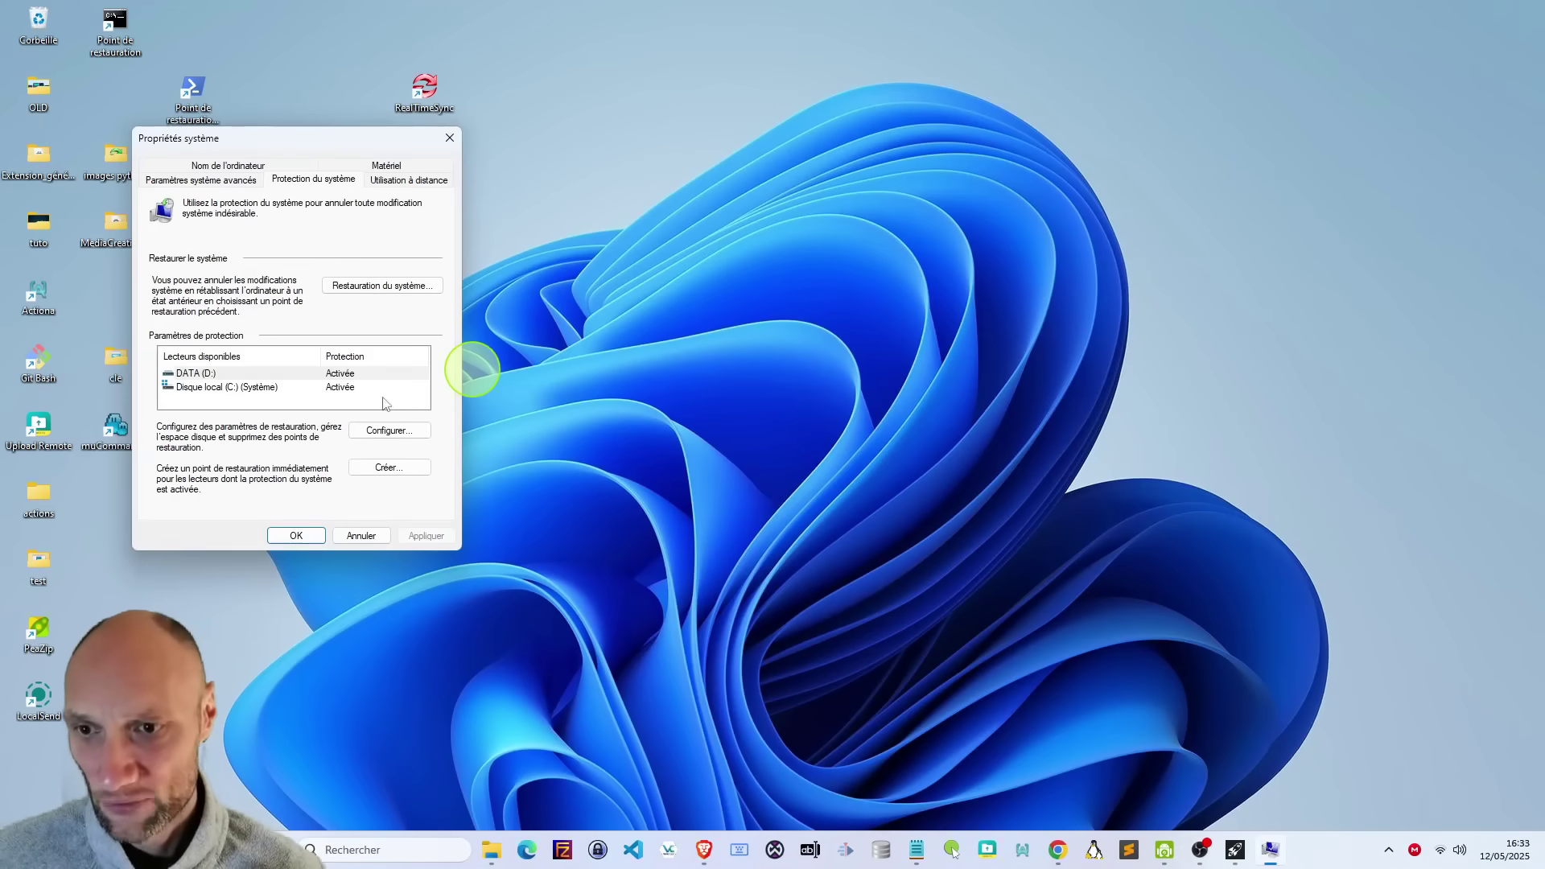
Step: Create a restore point described as "dflkvj,bdflk" with the system drive Disque local (C:) selected
left_click(198, 375)
left_click(204, 388)
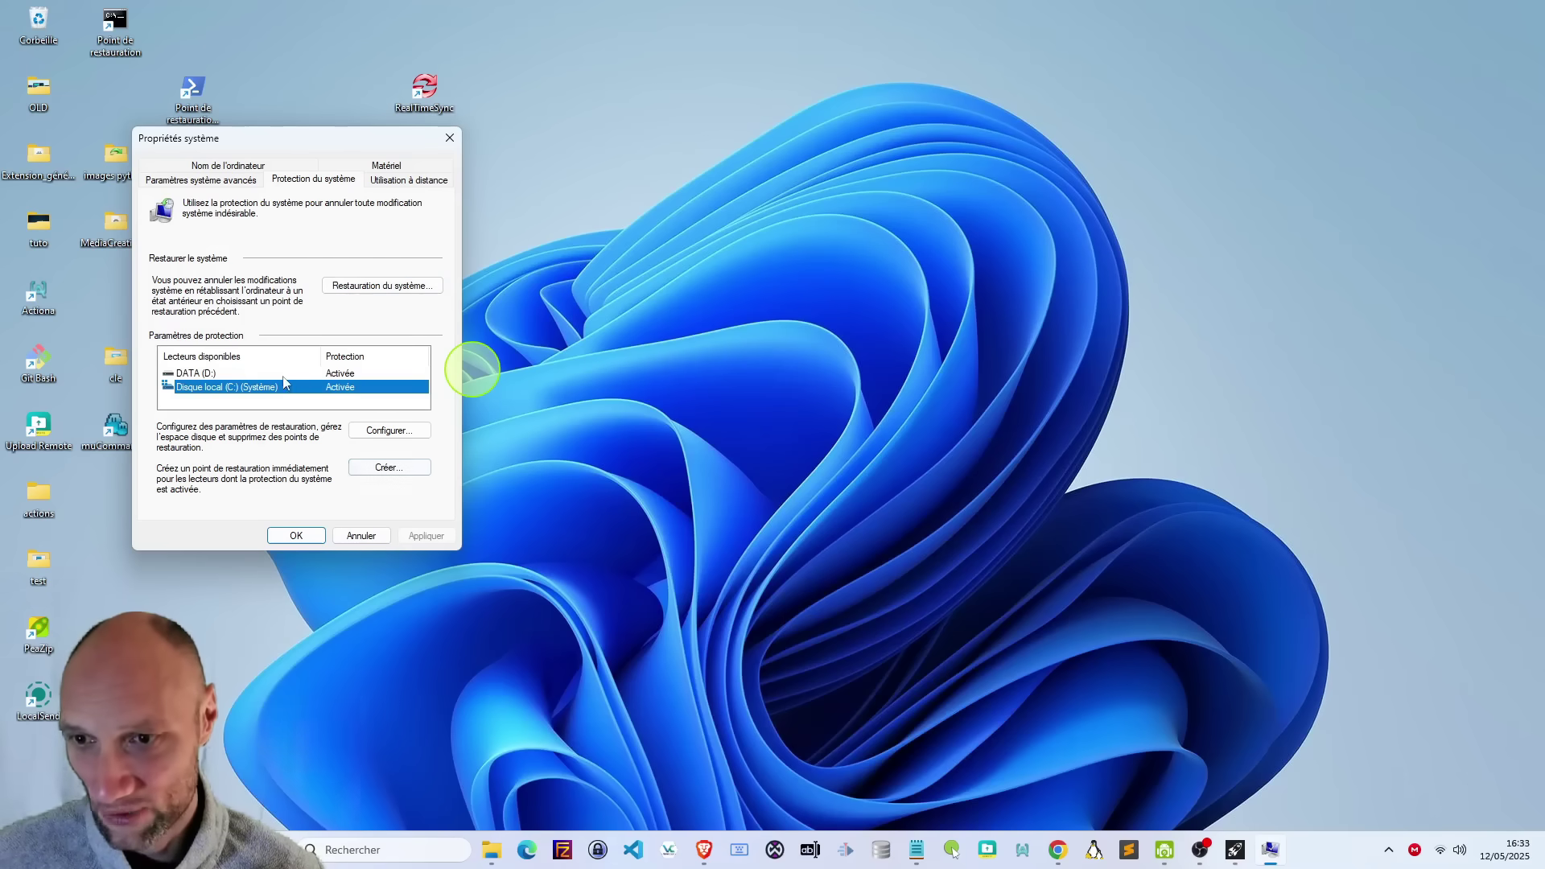
left_click(379, 470)
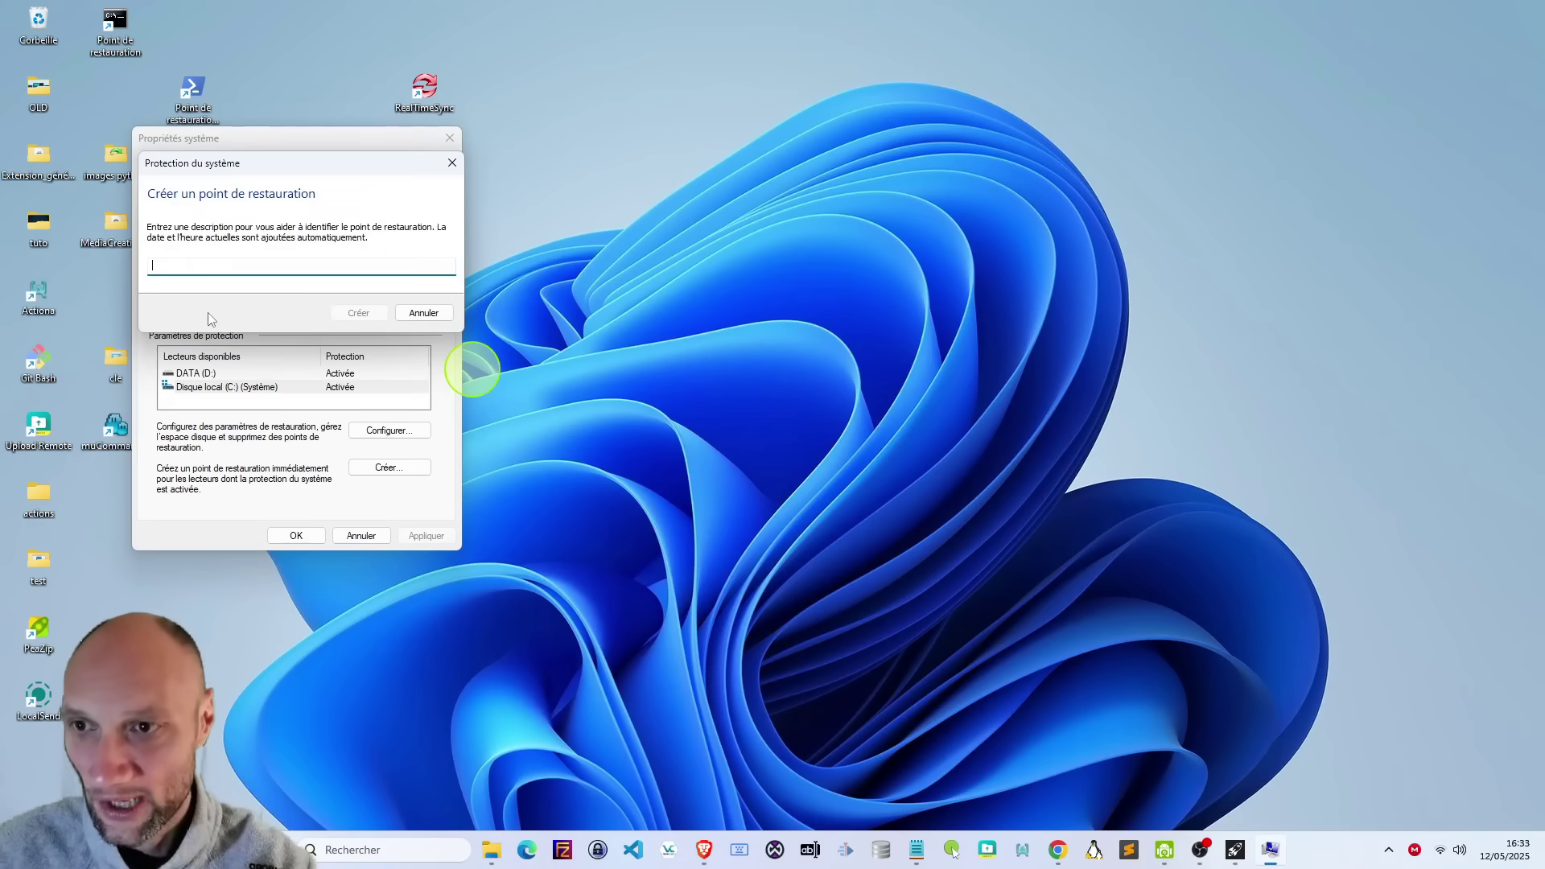
type("dflkvj,bdflk")
left_click(360, 312)
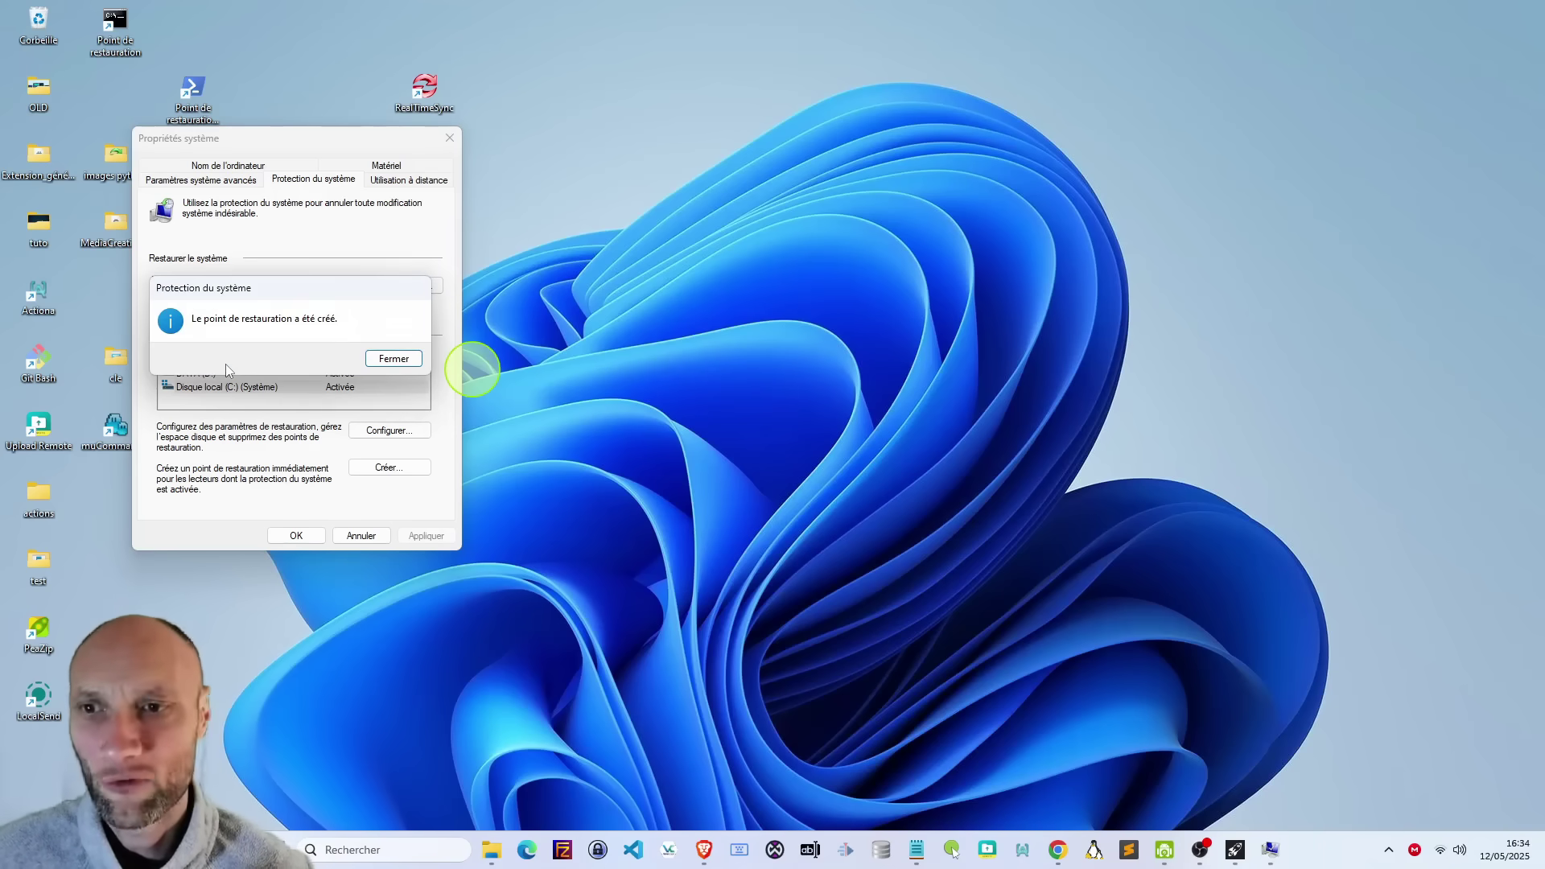
left_click(397, 359)
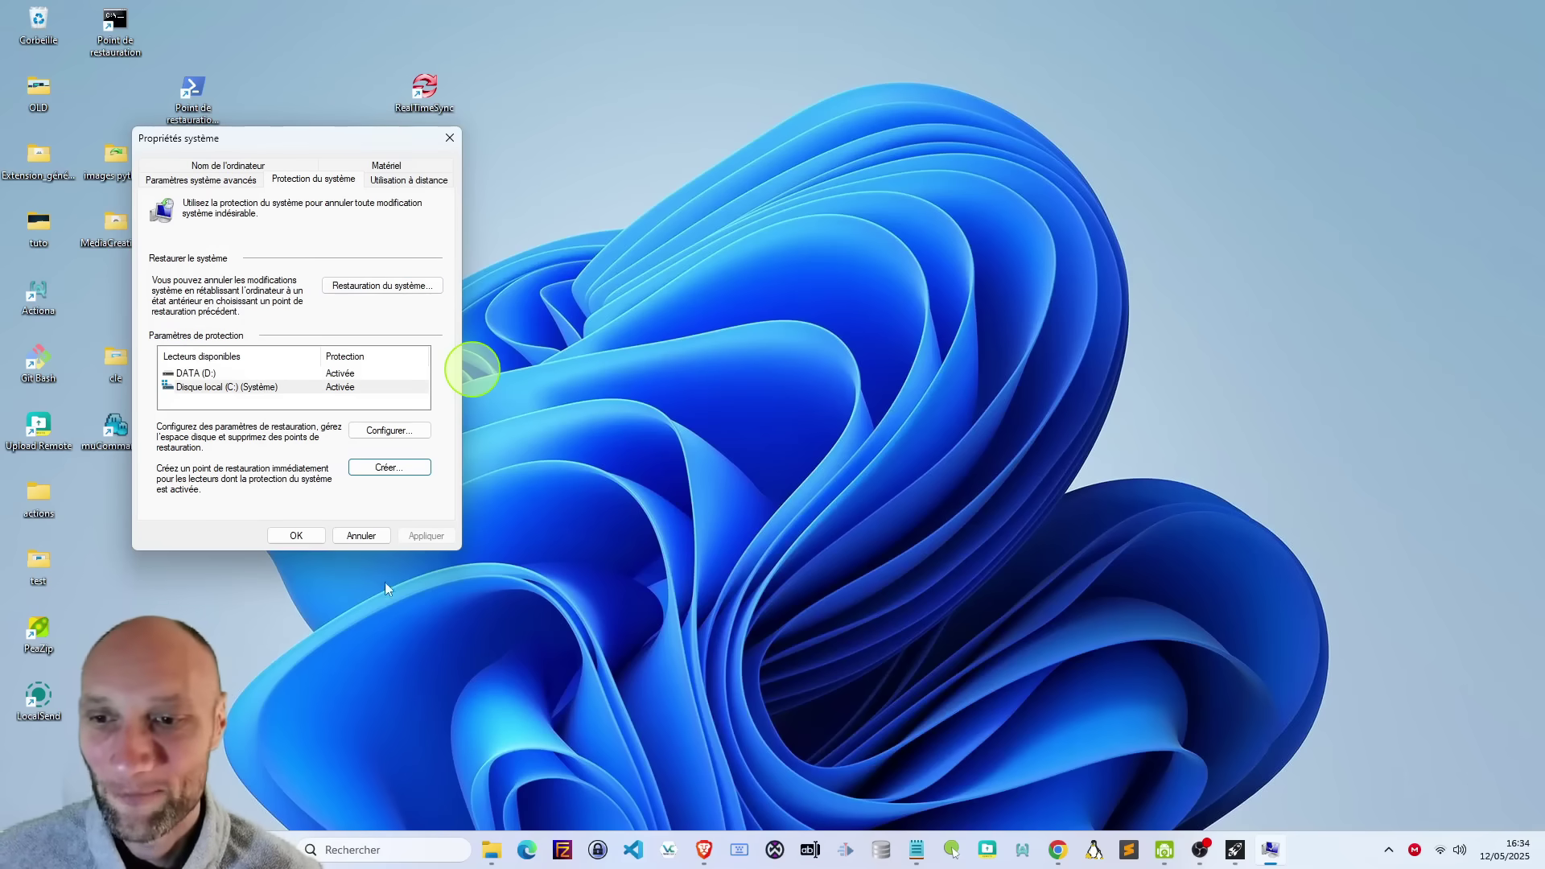
Step: Open System Restore to examine the available restore points, select the manual one, and cancel without restoring
left_click(370, 287)
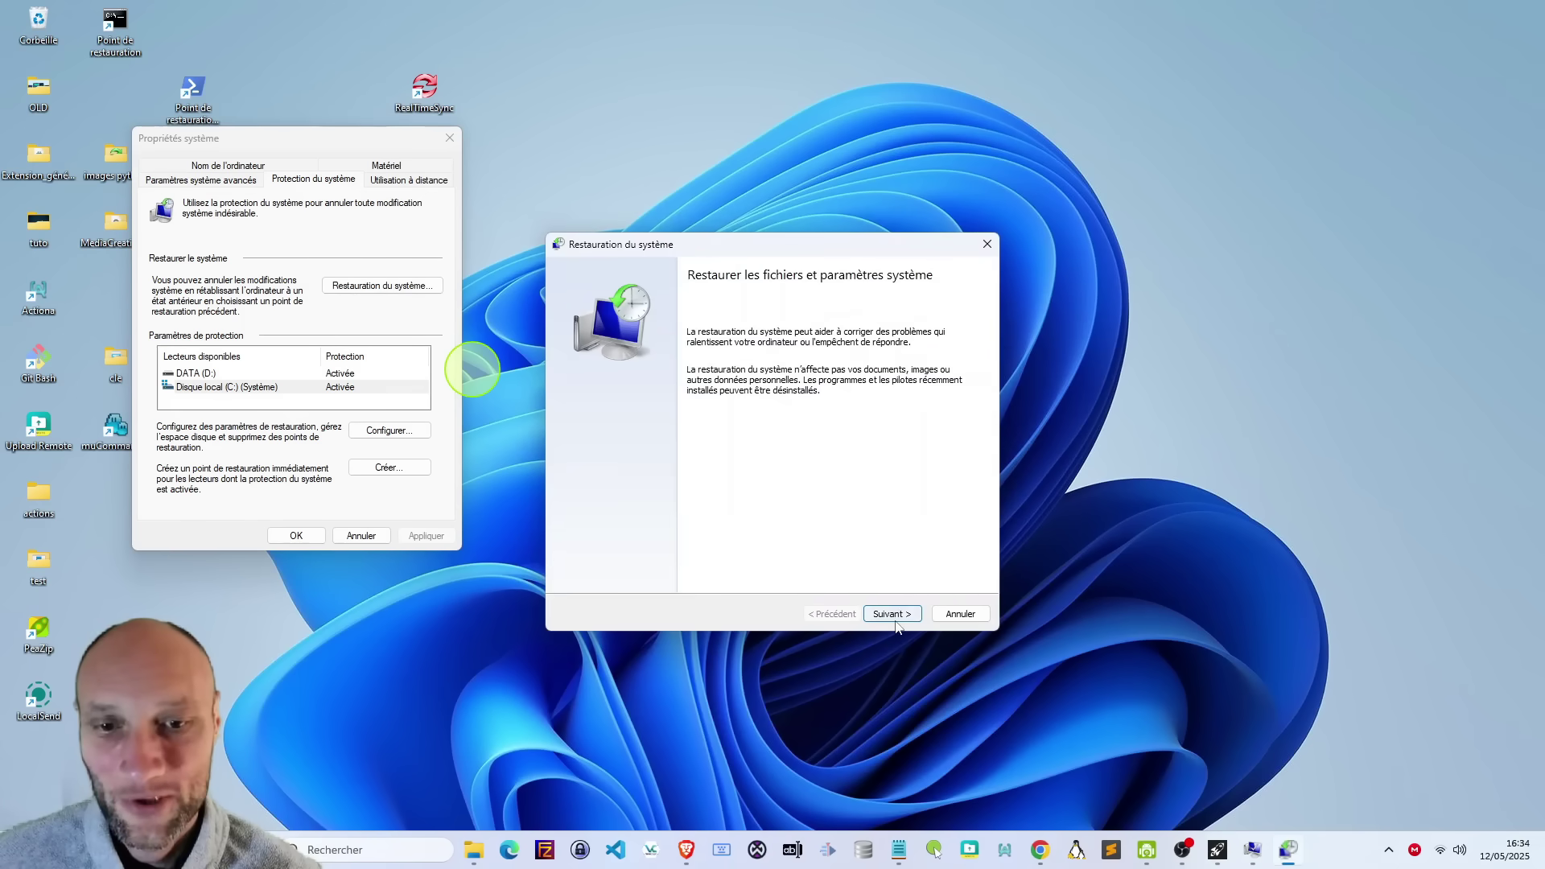
left_click(890, 610)
left_click(718, 411)
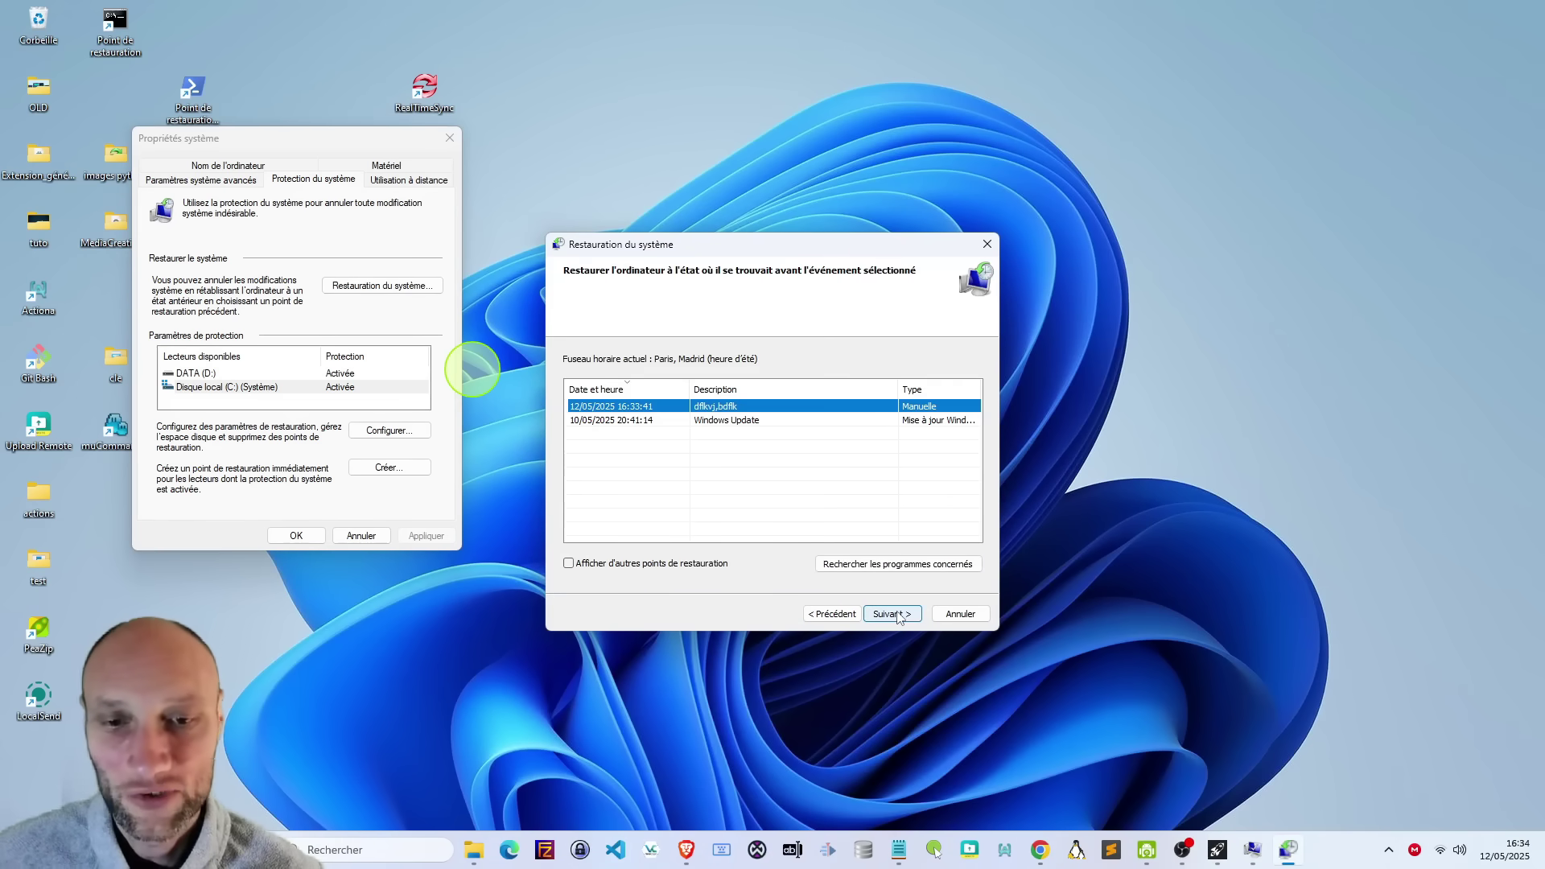
left_click(966, 617)
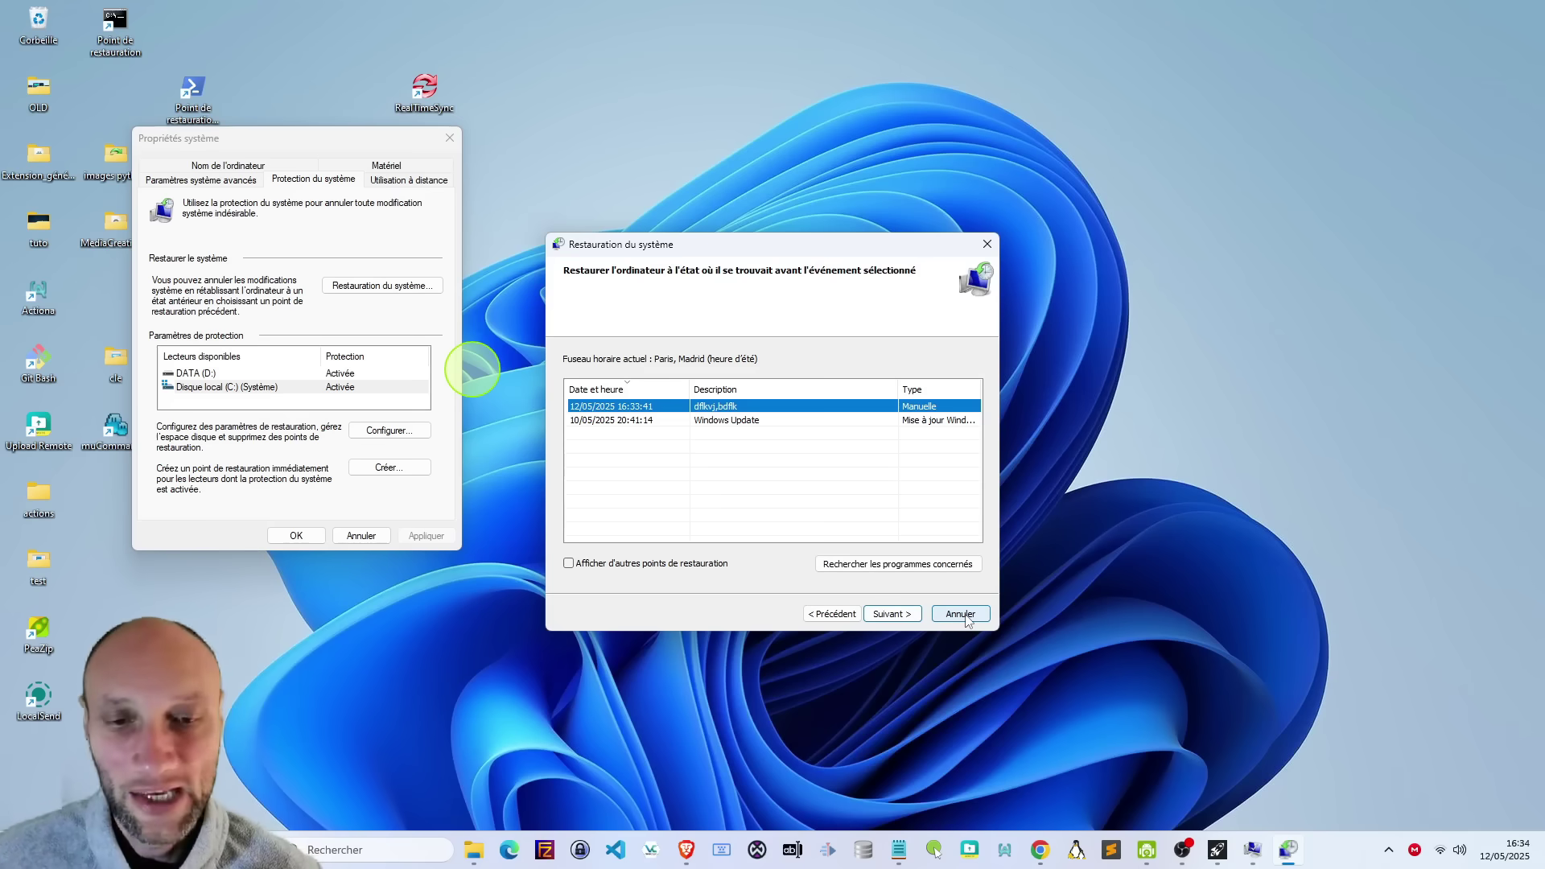
left_click(449, 138)
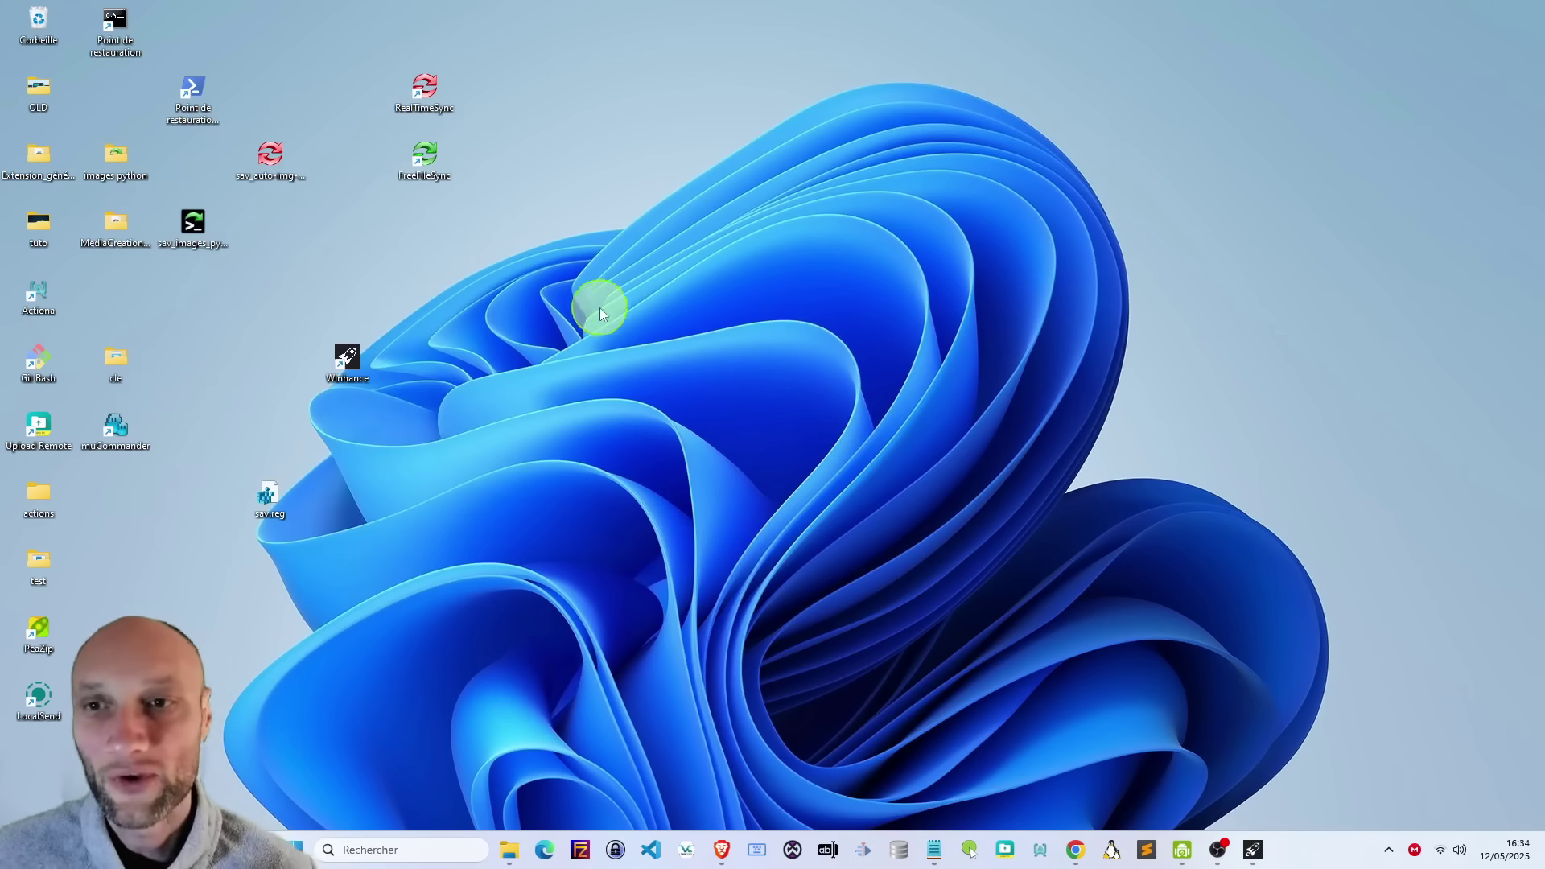